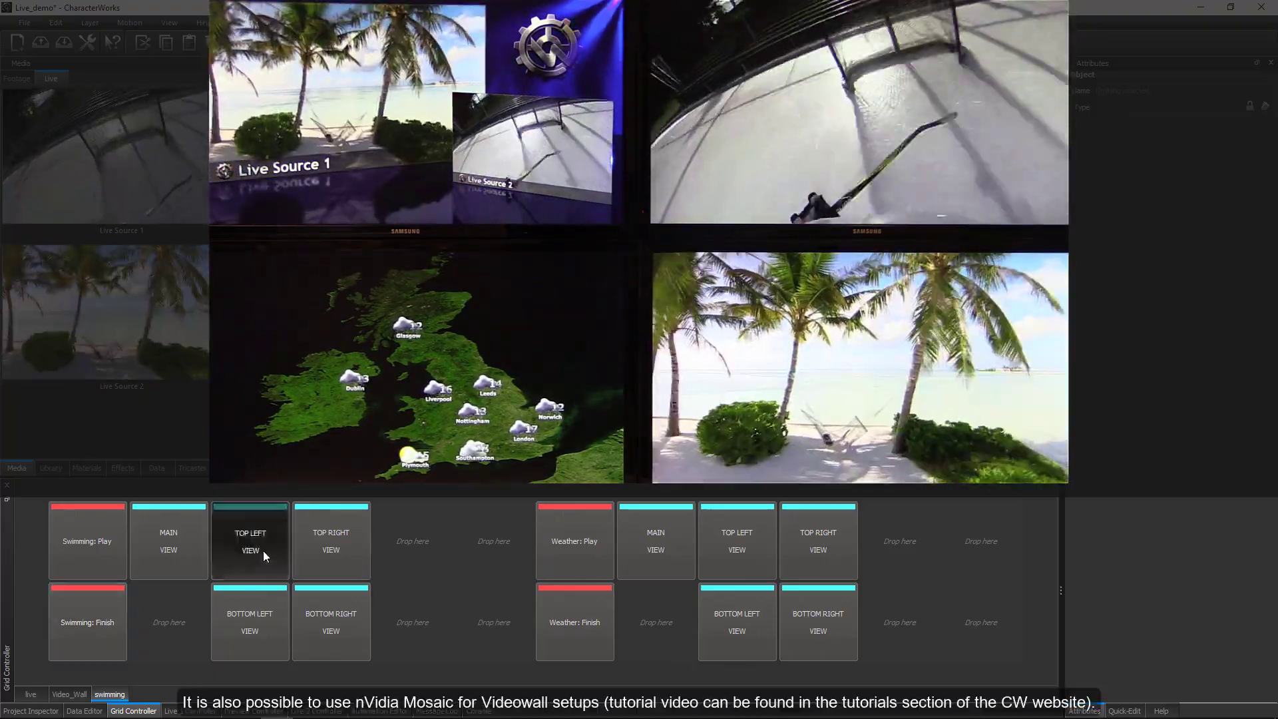
# Step: Play the swimming results motion and move it through the top right, bottom right and bottom left views
pyautogui.click(111, 561)
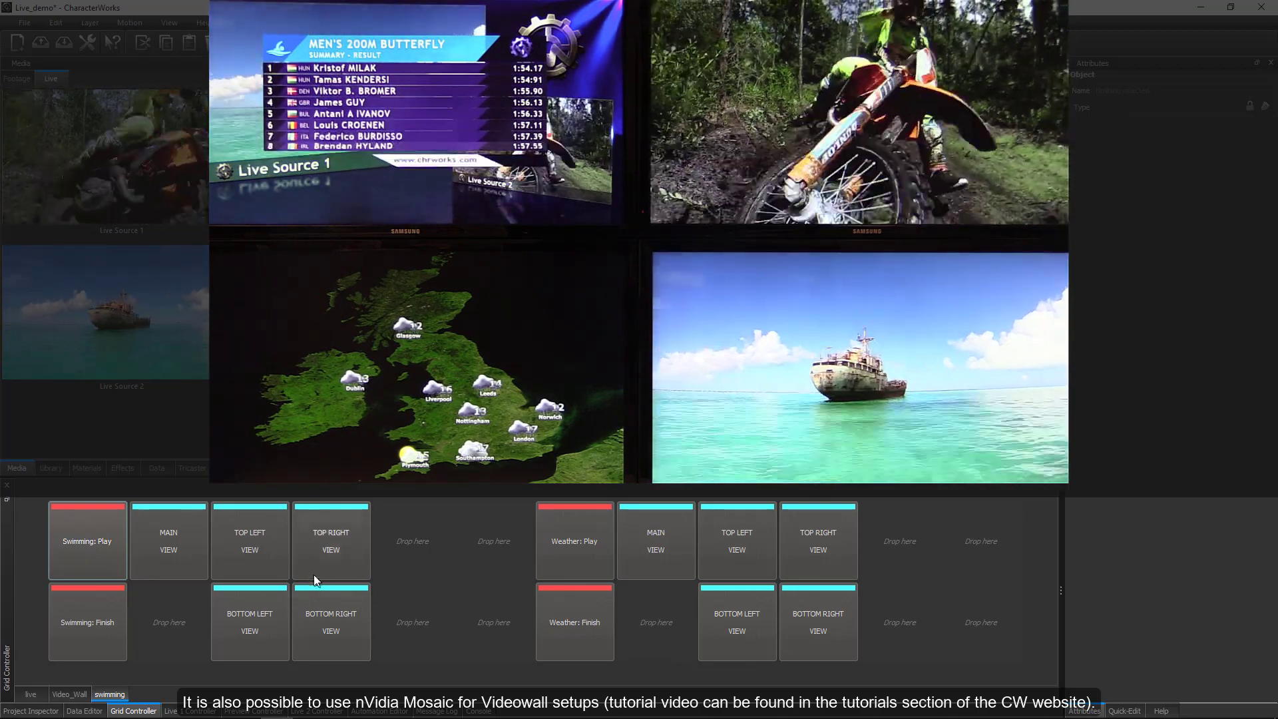
pyautogui.click(322, 553)
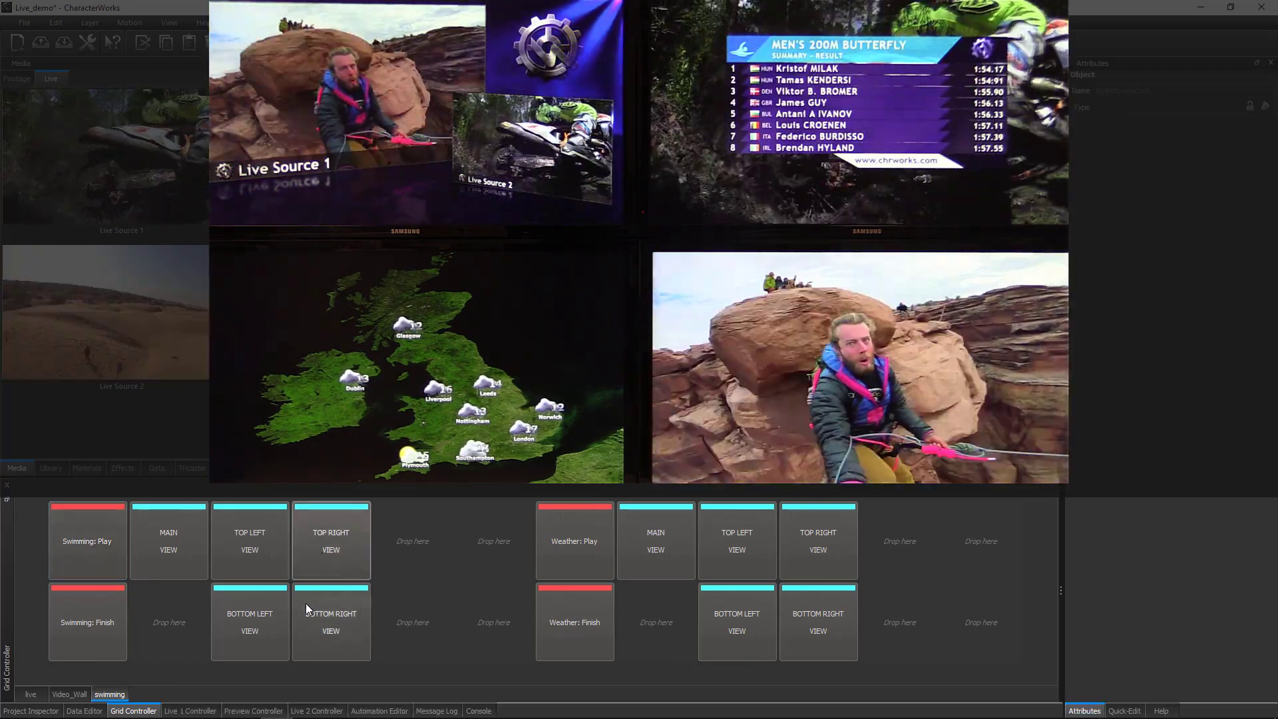
pyautogui.click(306, 603)
pyautogui.click(252, 616)
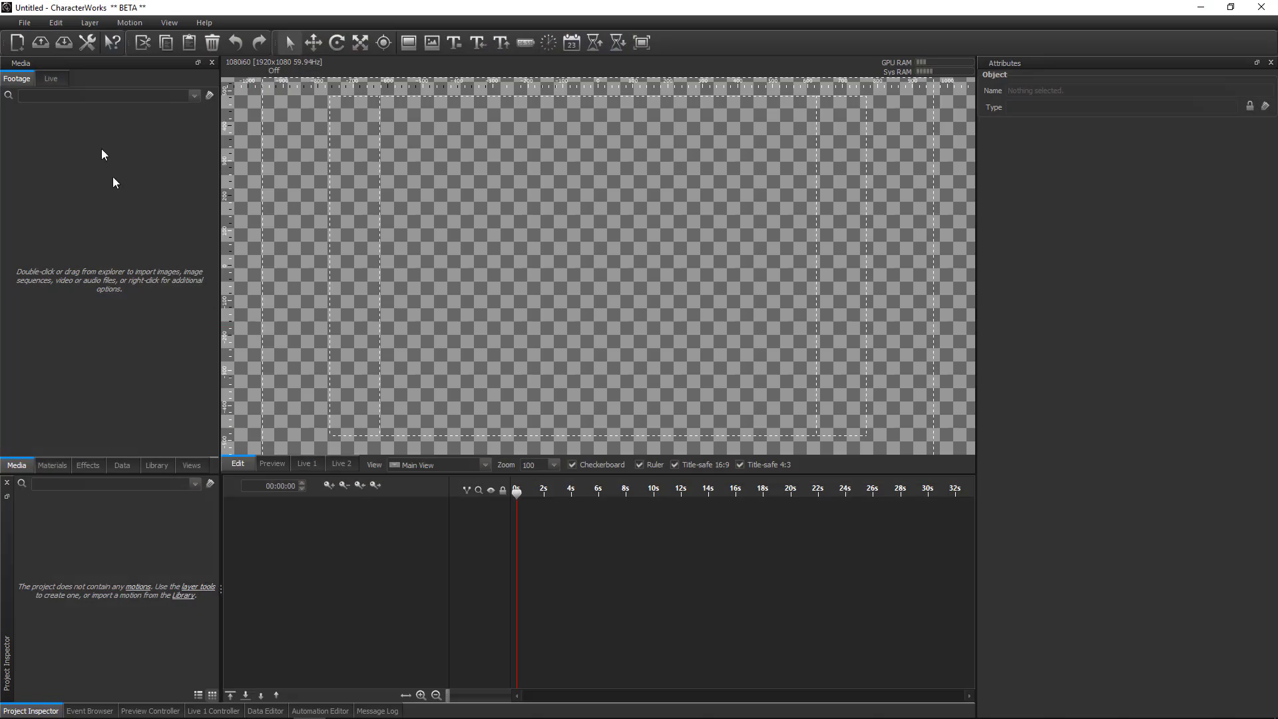
# Step: In the videowall configuration, try the 4 x 4 layout and return the layout to 2 x 2
pyautogui.click(25, 22)
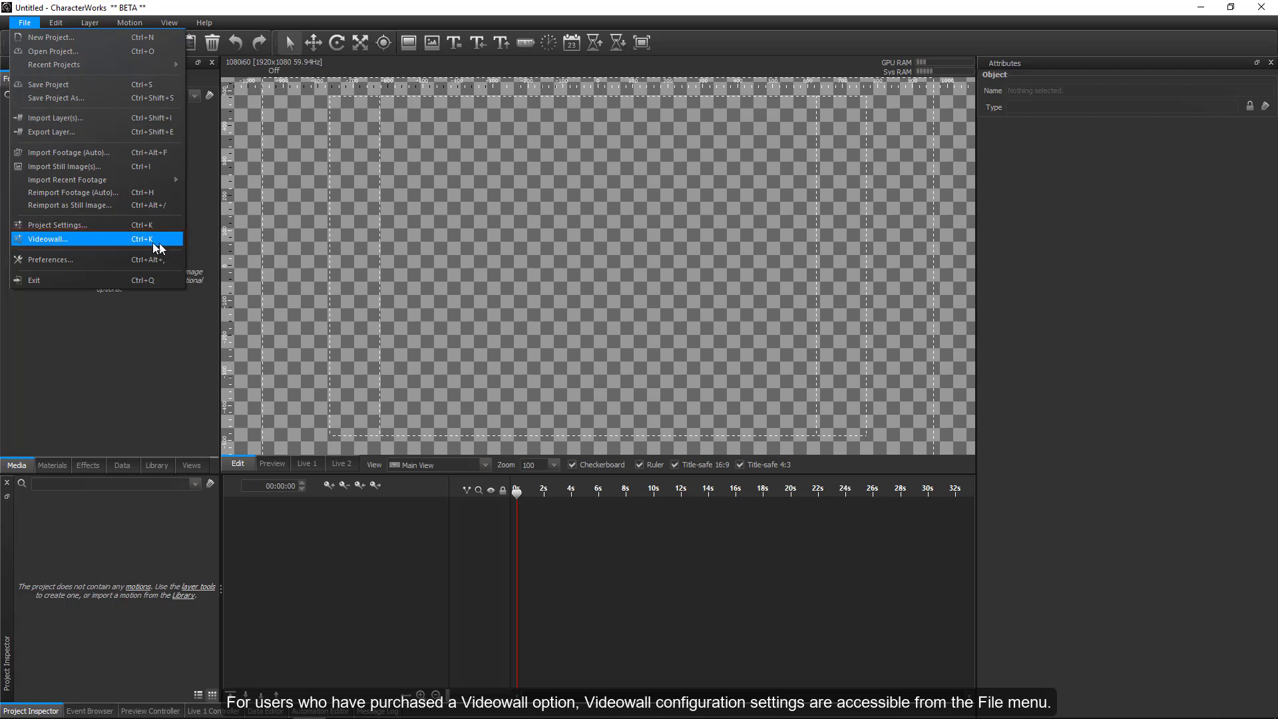
pyautogui.click(87, 241)
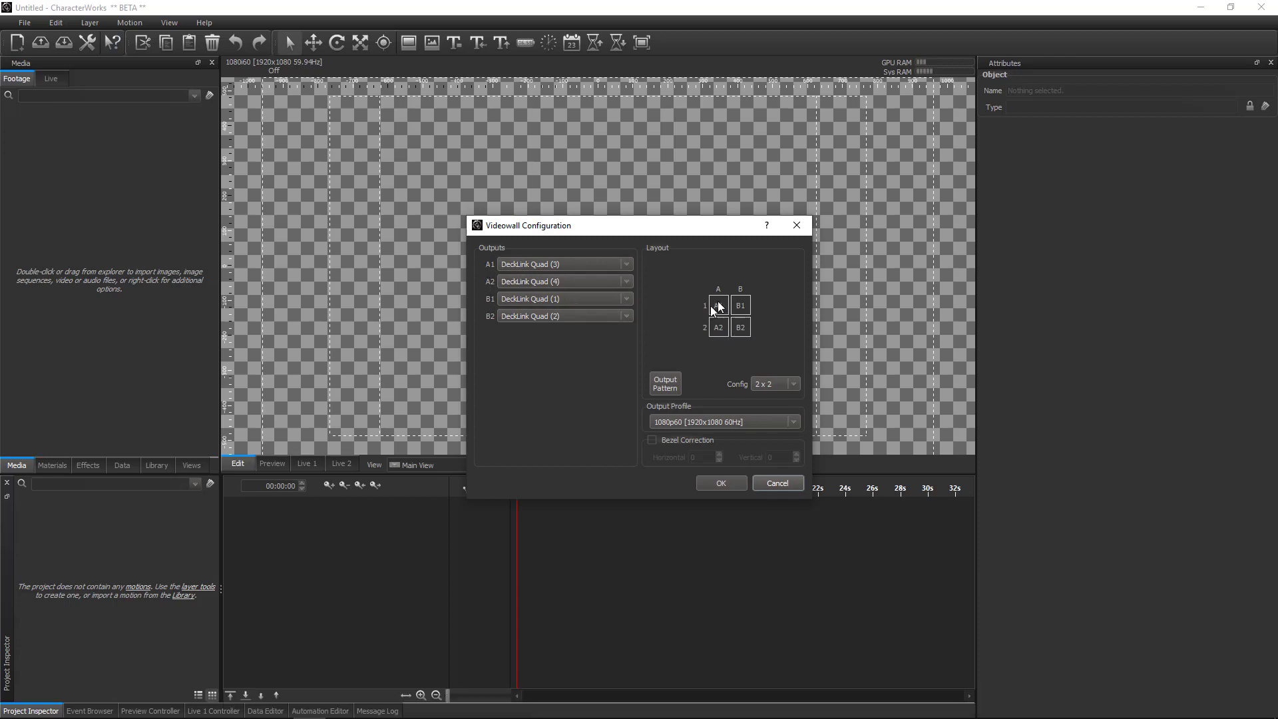
pyautogui.click(771, 383)
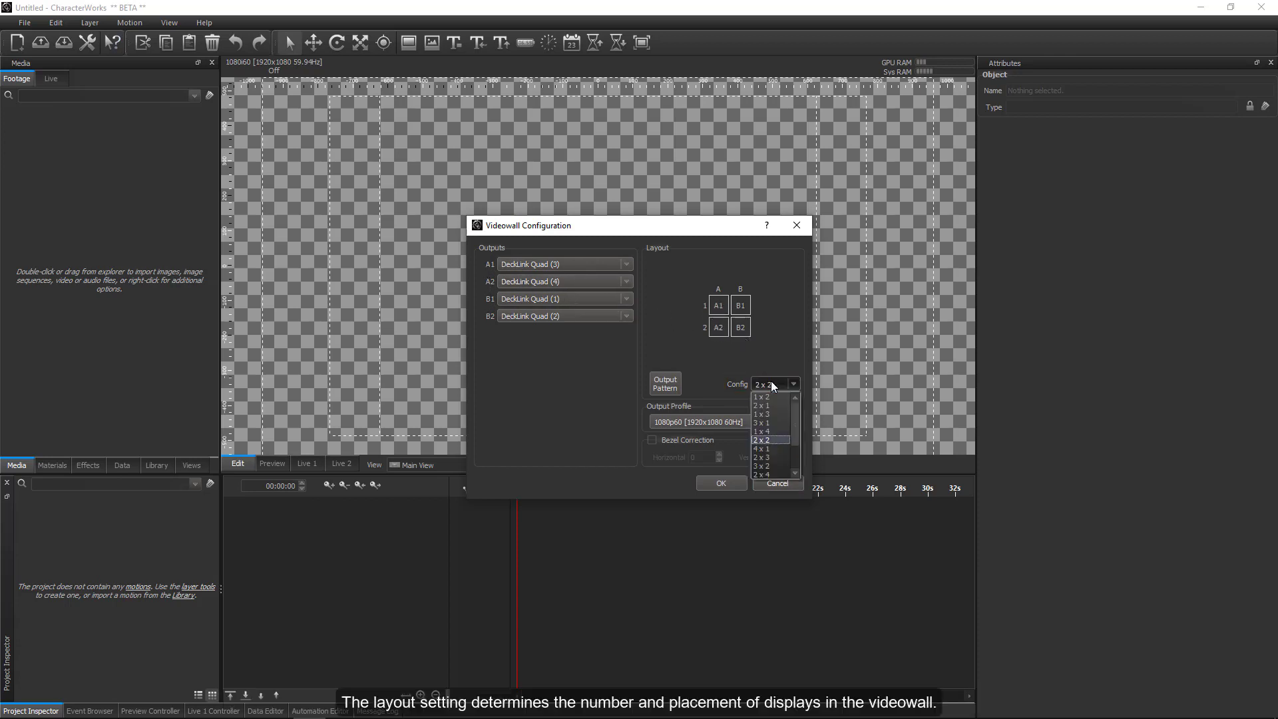
pyautogui.click(762, 473)
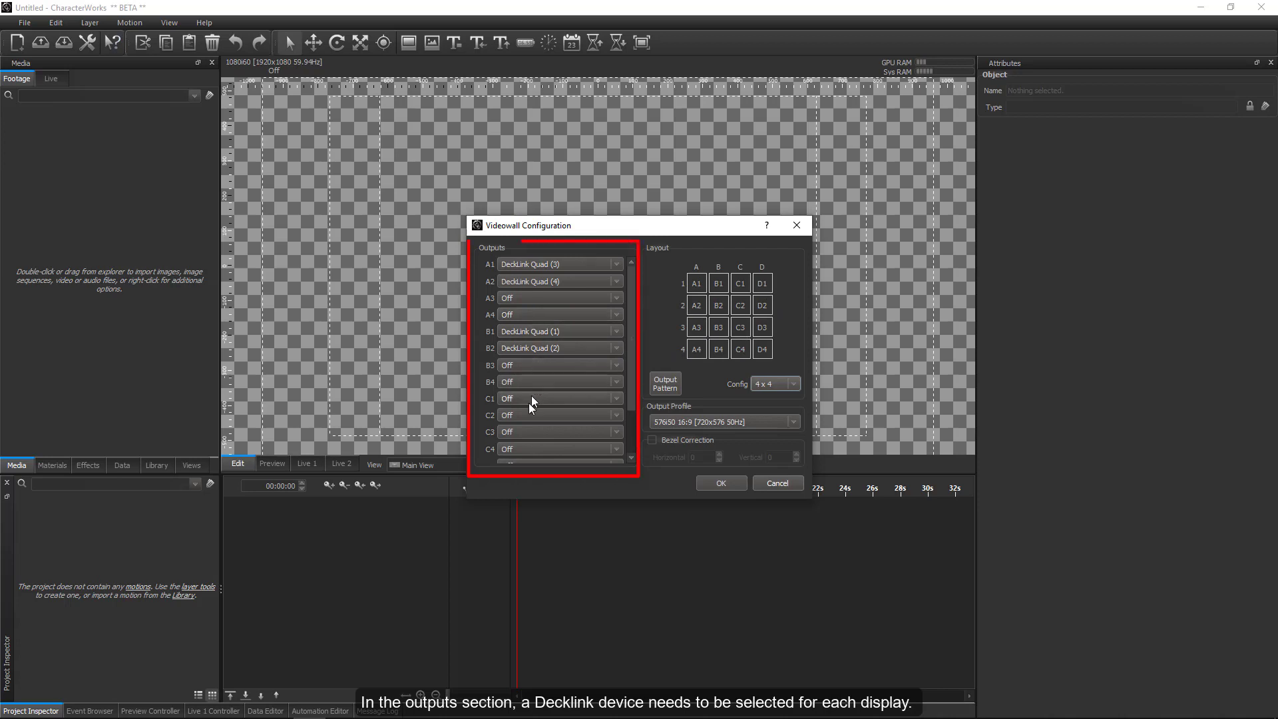
pyautogui.click(772, 384)
pyautogui.click(769, 398)
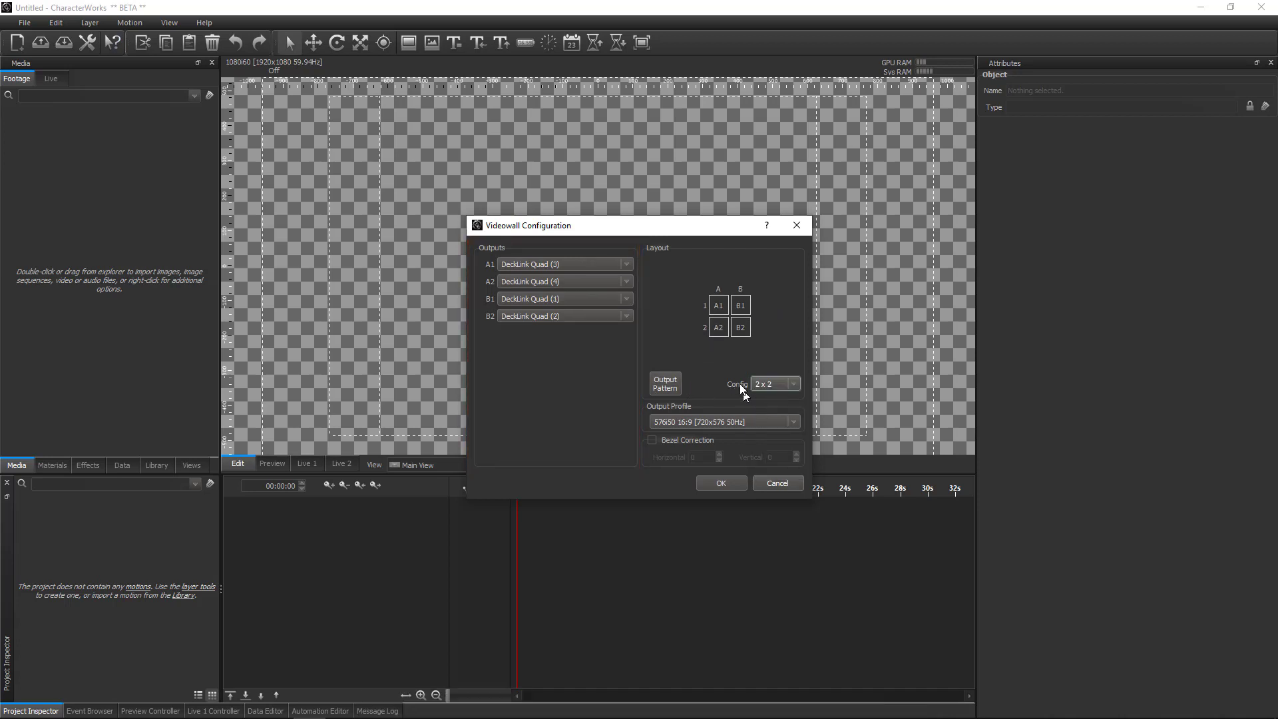
# Step: Set the videowall output profile to 1080p60 [1920x1080 60Hz] and send the test pattern to the displays
pyautogui.click(711, 425)
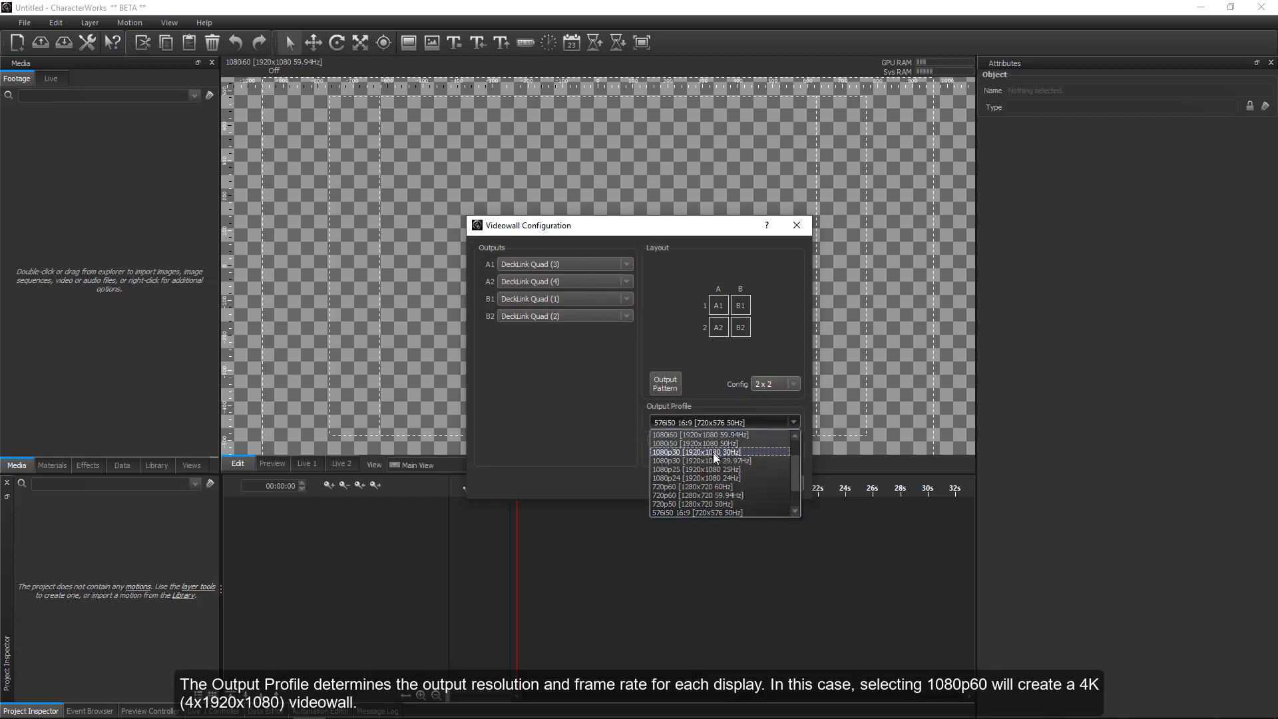
pyautogui.scroll(1, 713, 453)
pyautogui.click(719, 437)
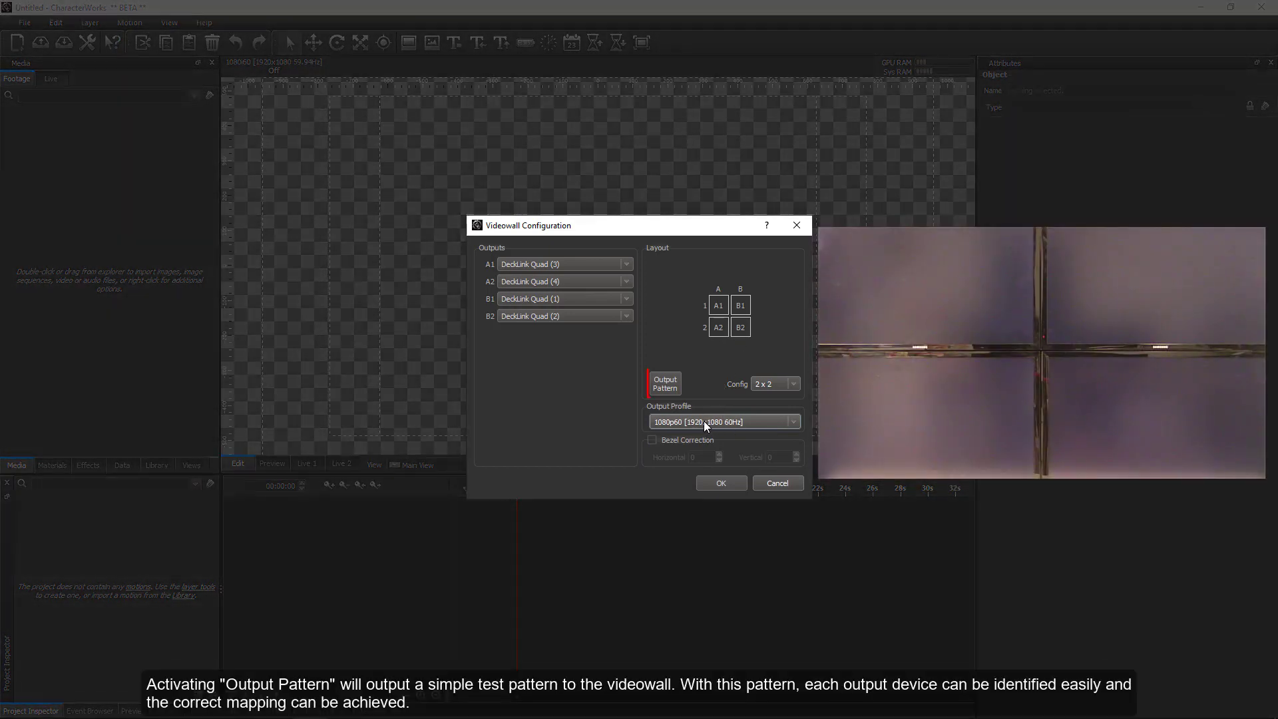
pyautogui.click(664, 389)
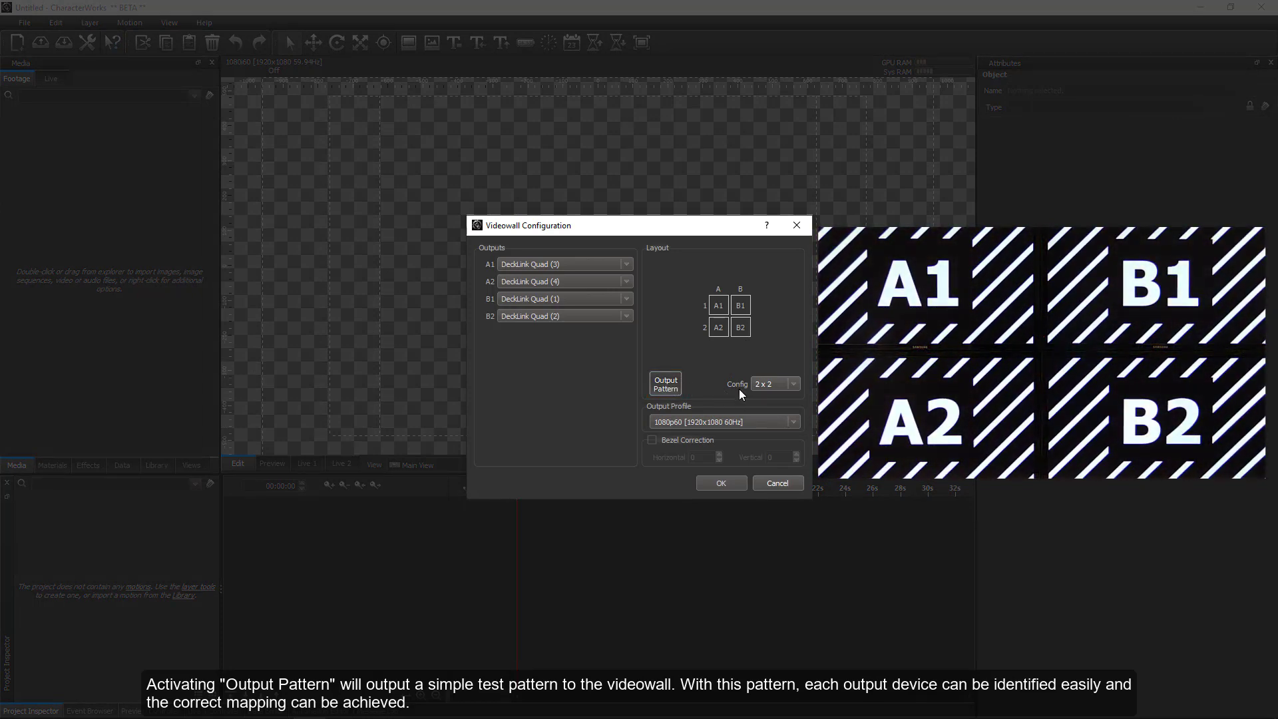
# Step: Try bezel correction with horizontal and vertical values of 100, and turn the correction off again
pyautogui.click(652, 441)
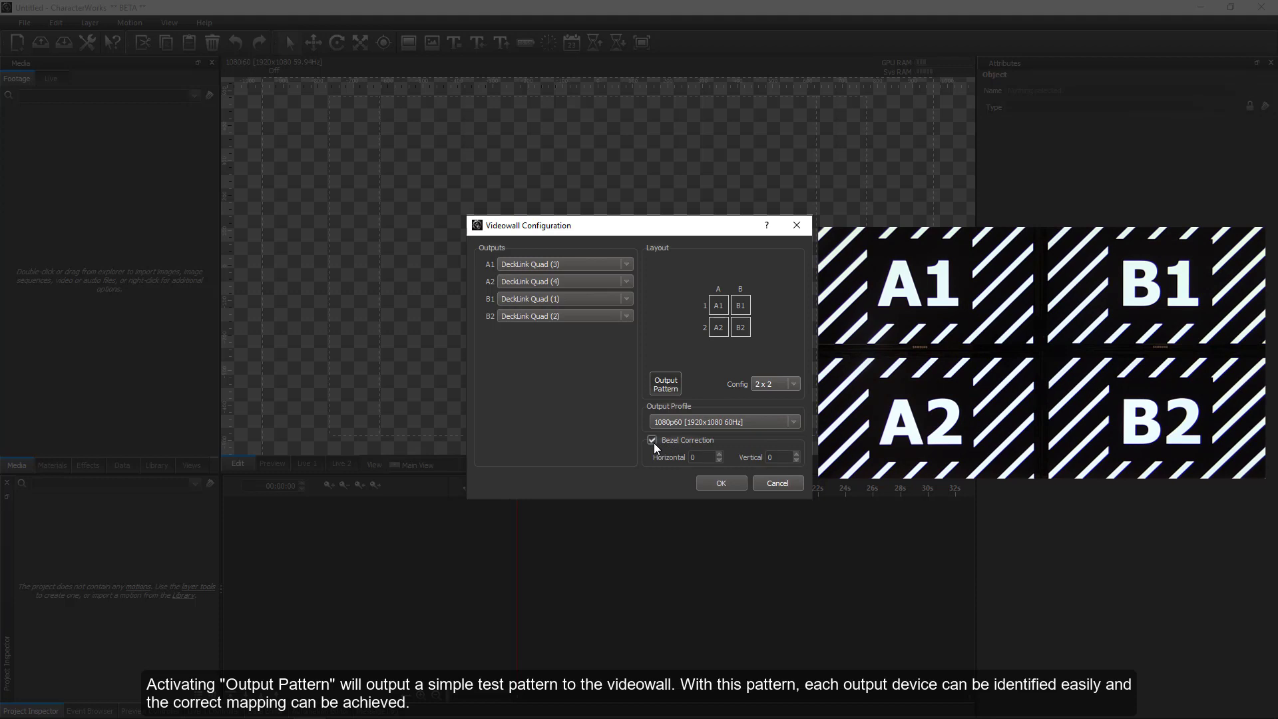
pyautogui.doubleClick(700, 458)
pyautogui.write('80')
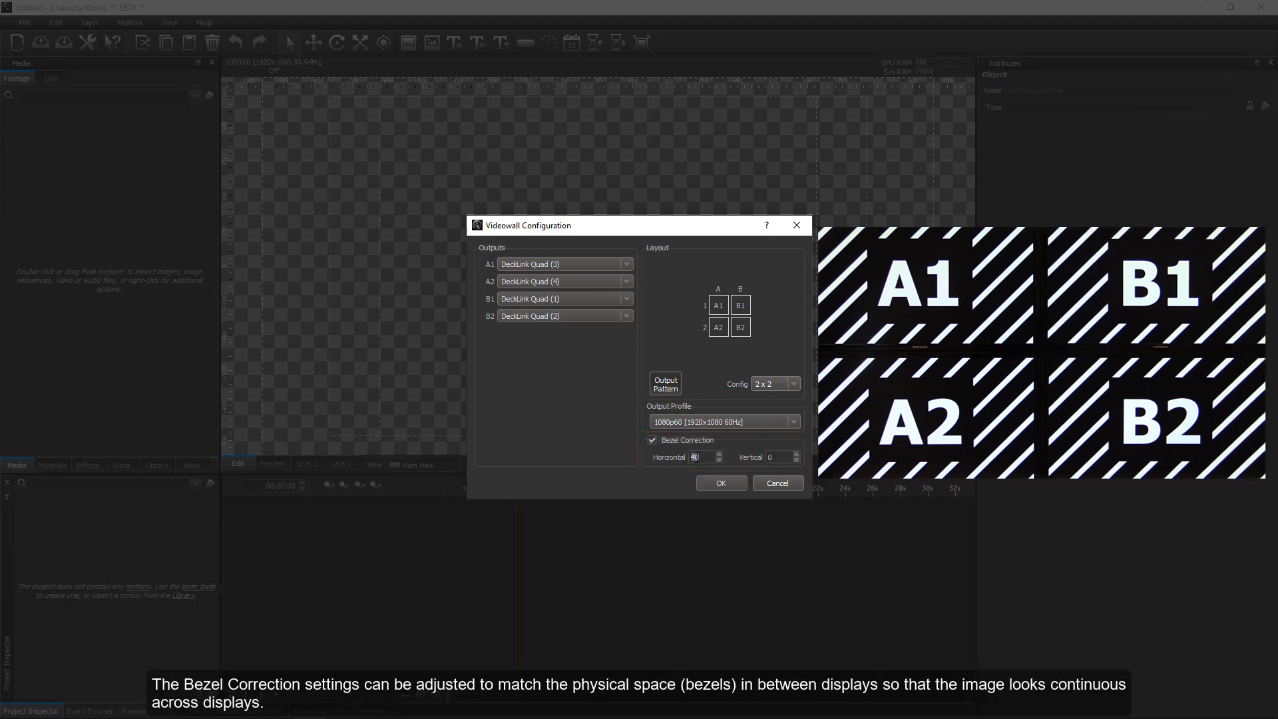
pyautogui.scroll(2, 694, 457)
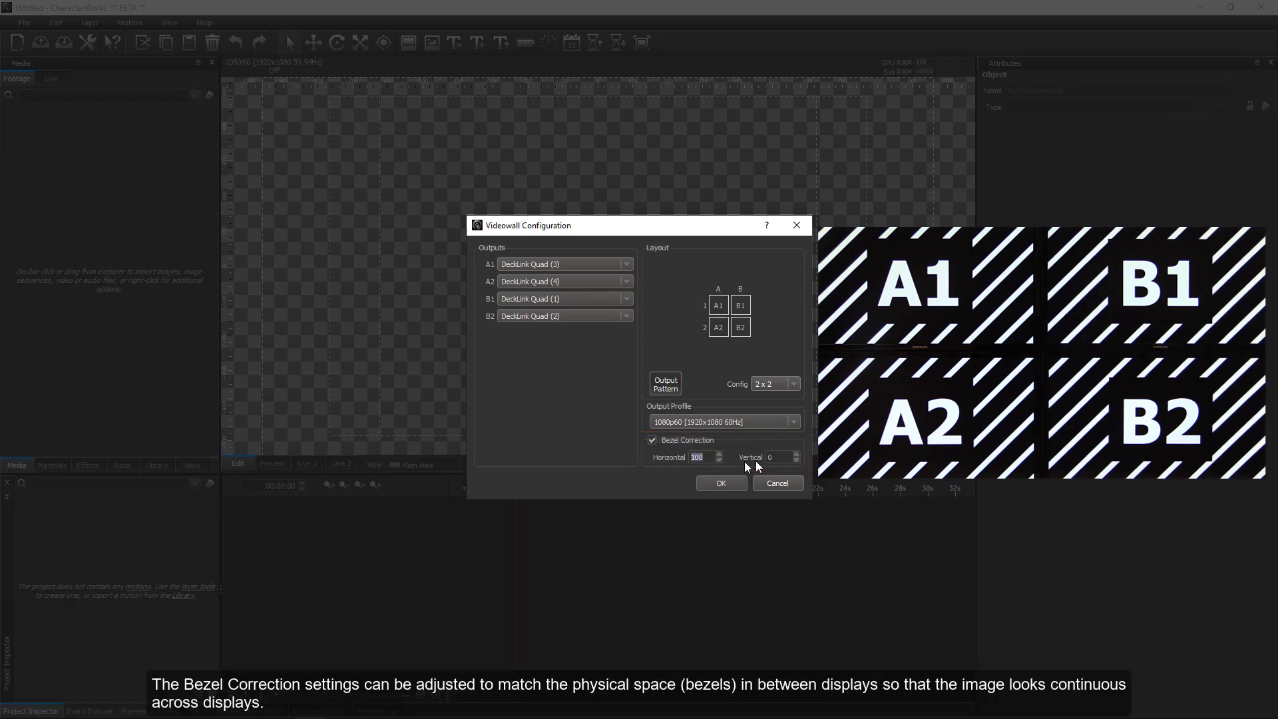
pyautogui.scroll(10, 770, 456)
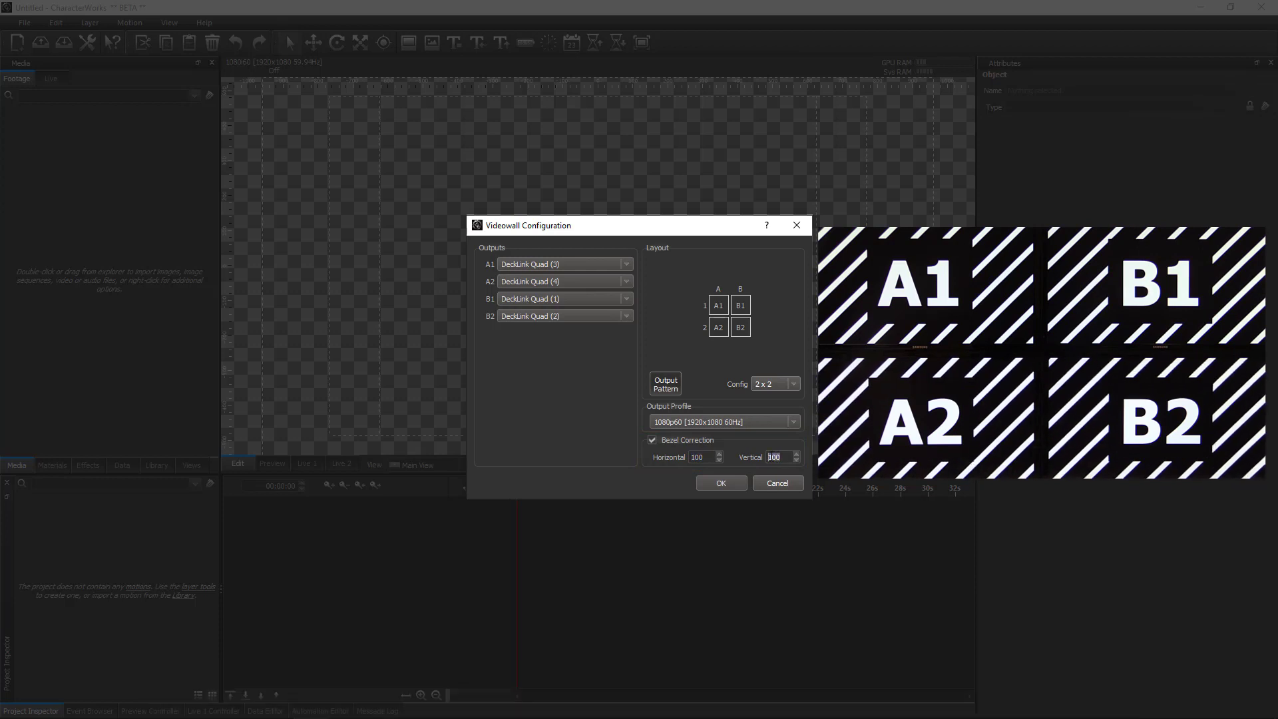
pyautogui.click(652, 440)
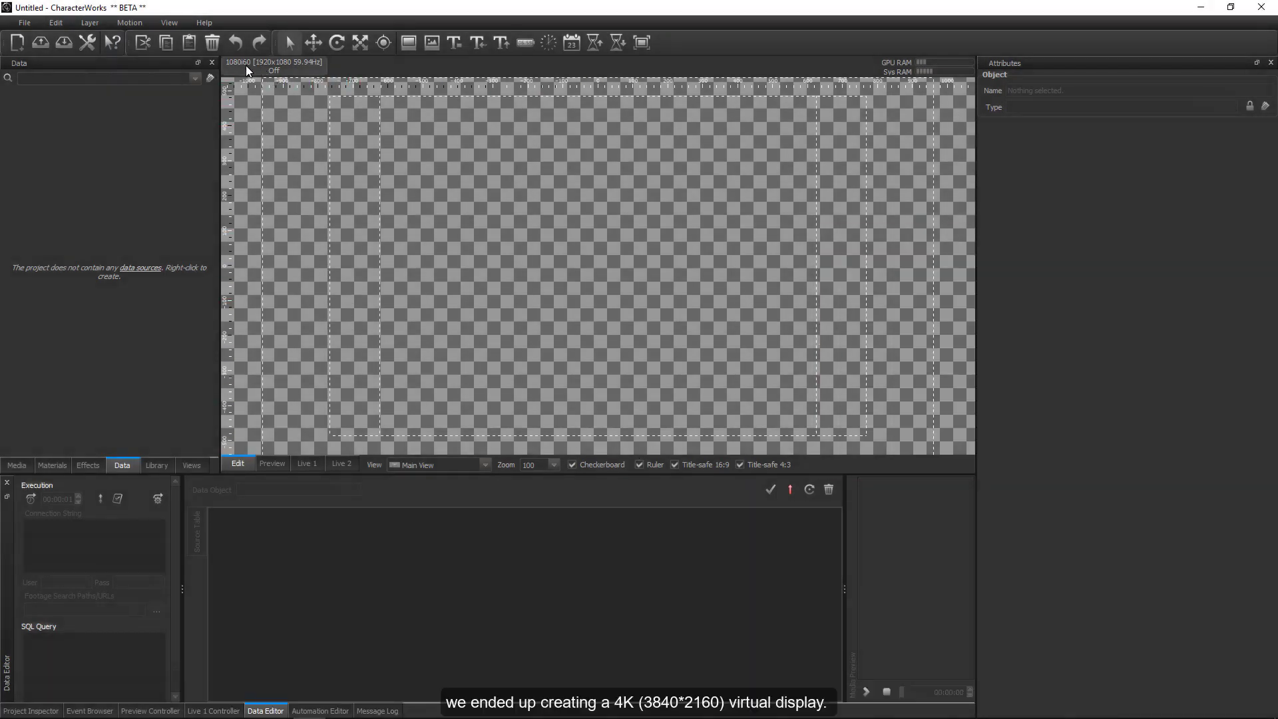
# Step: In the project settings, set the Live 1 output device to Videowall (Default) and apply the change
pyautogui.click(296, 66)
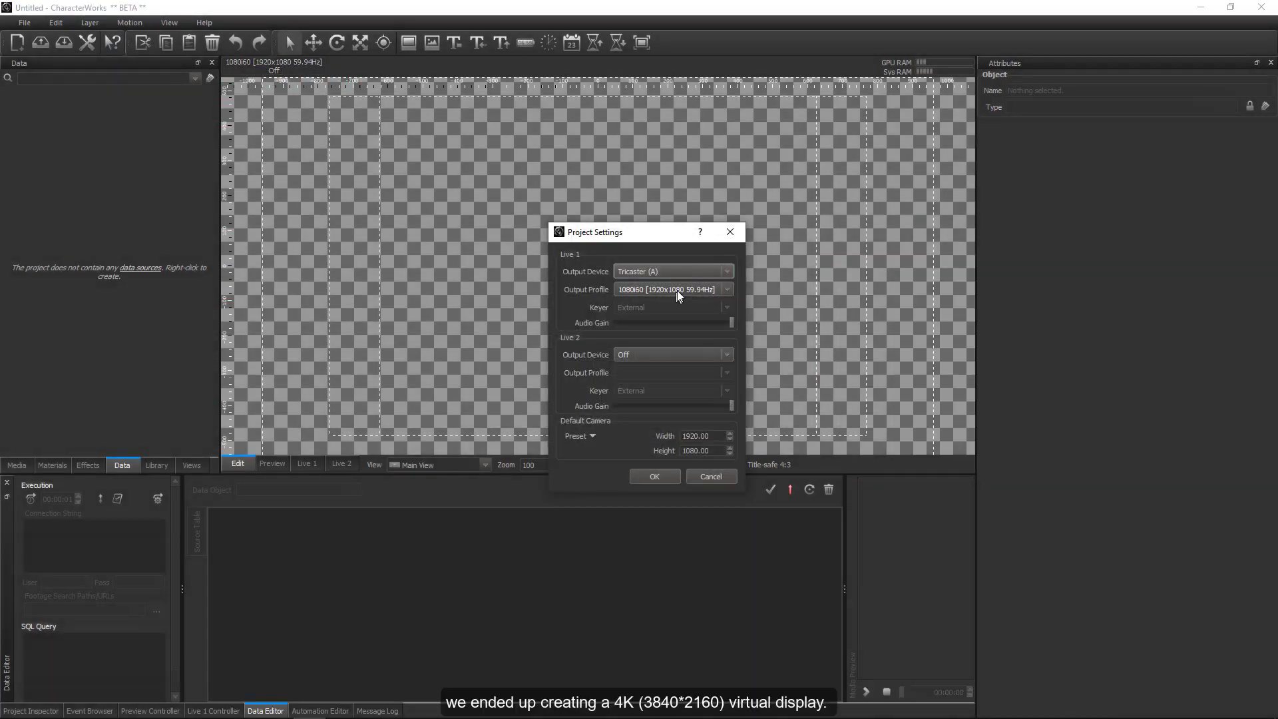
pyautogui.click(674, 270)
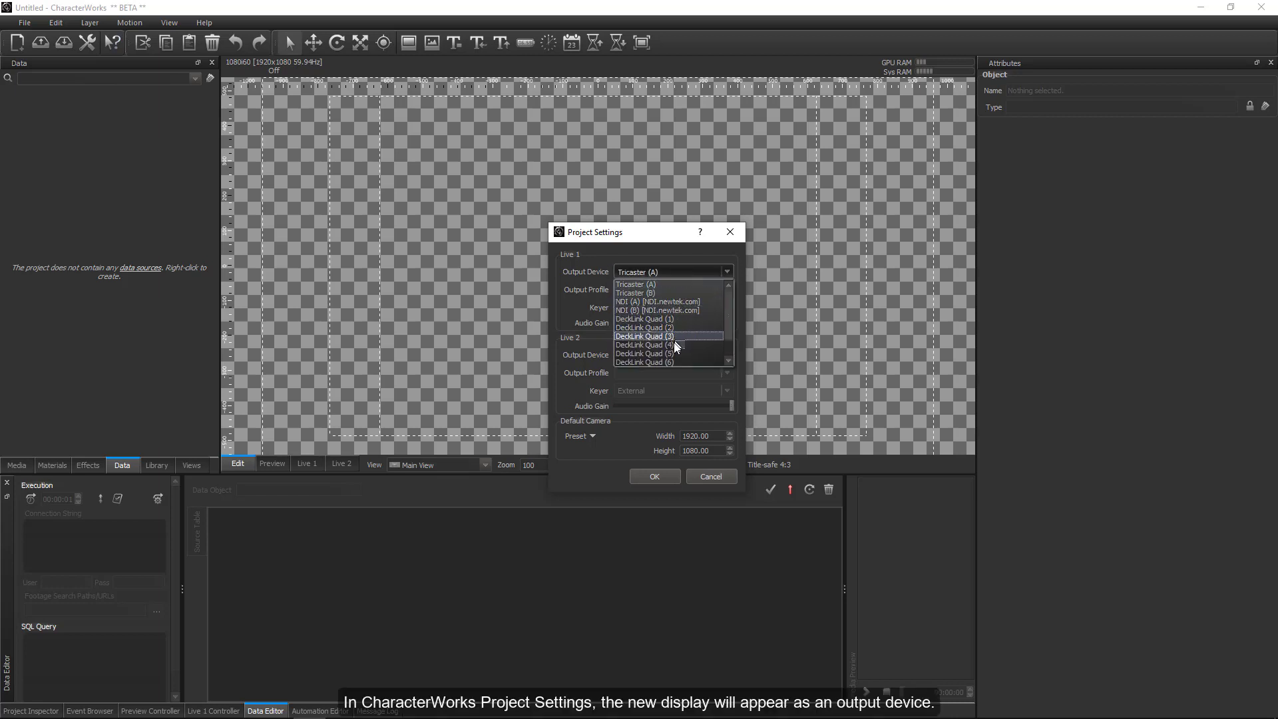
pyautogui.scroll(-1, 674, 345)
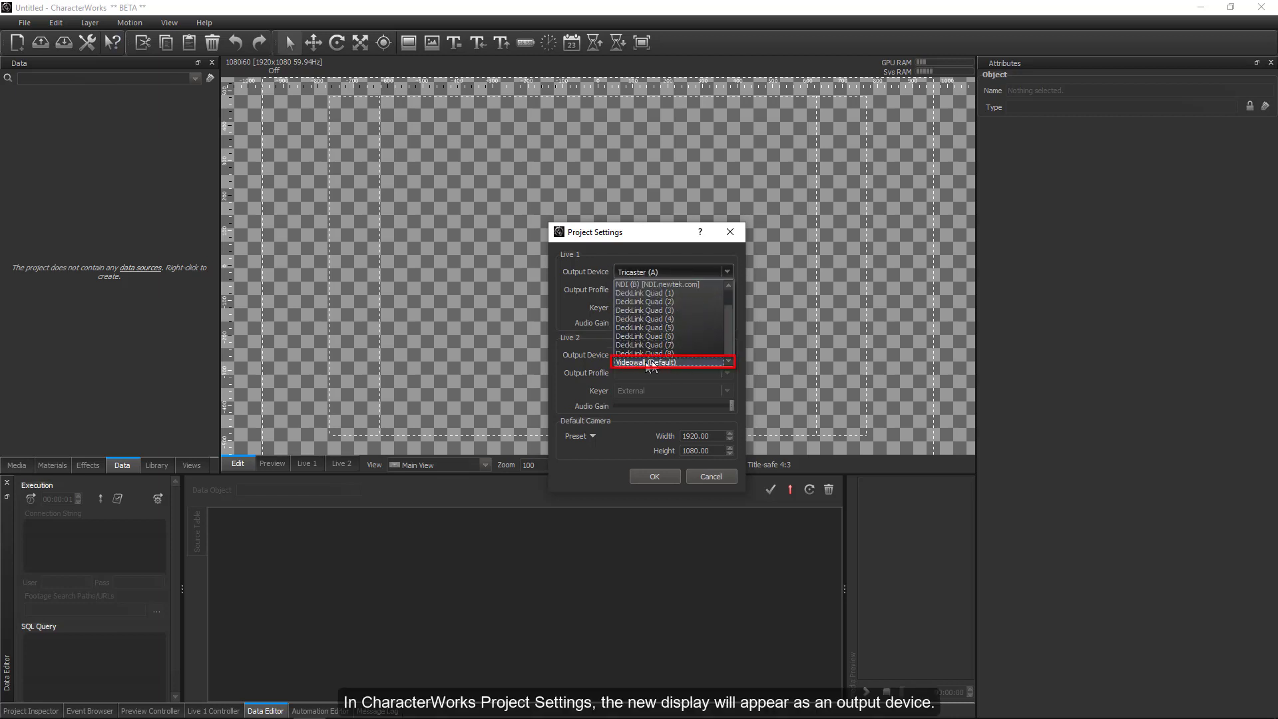
pyautogui.click(682, 364)
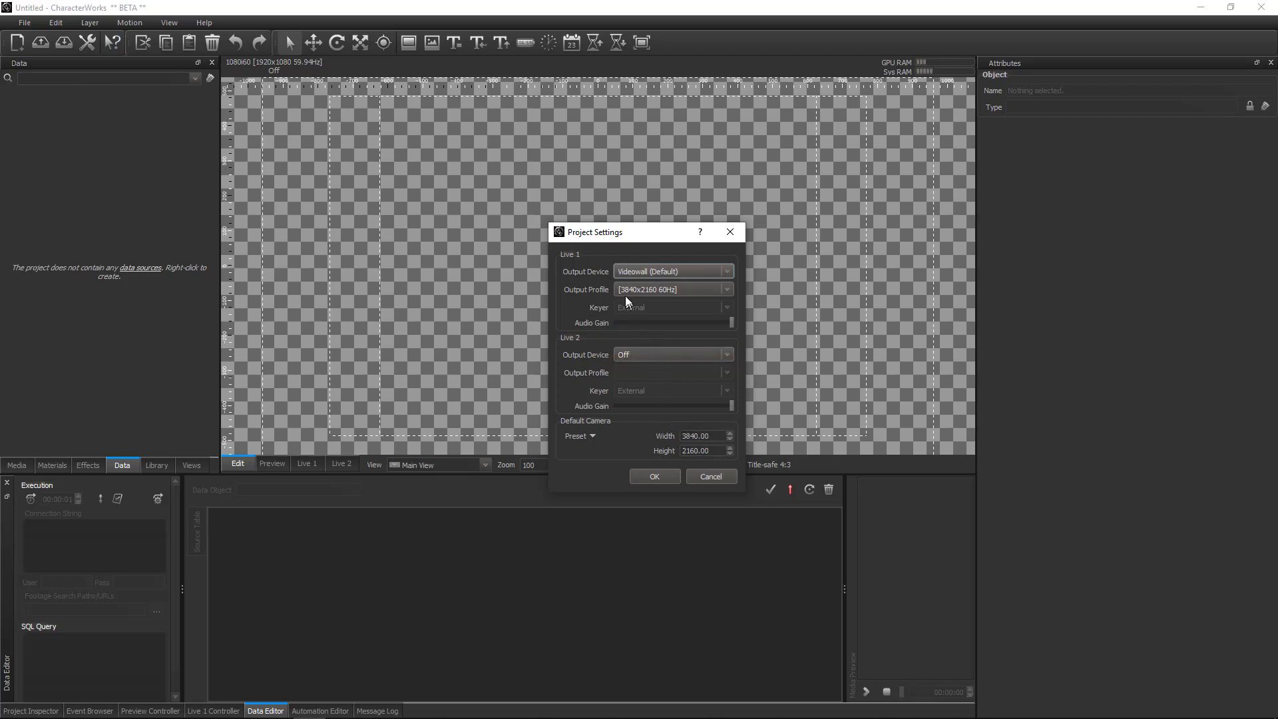
pyautogui.click(655, 475)
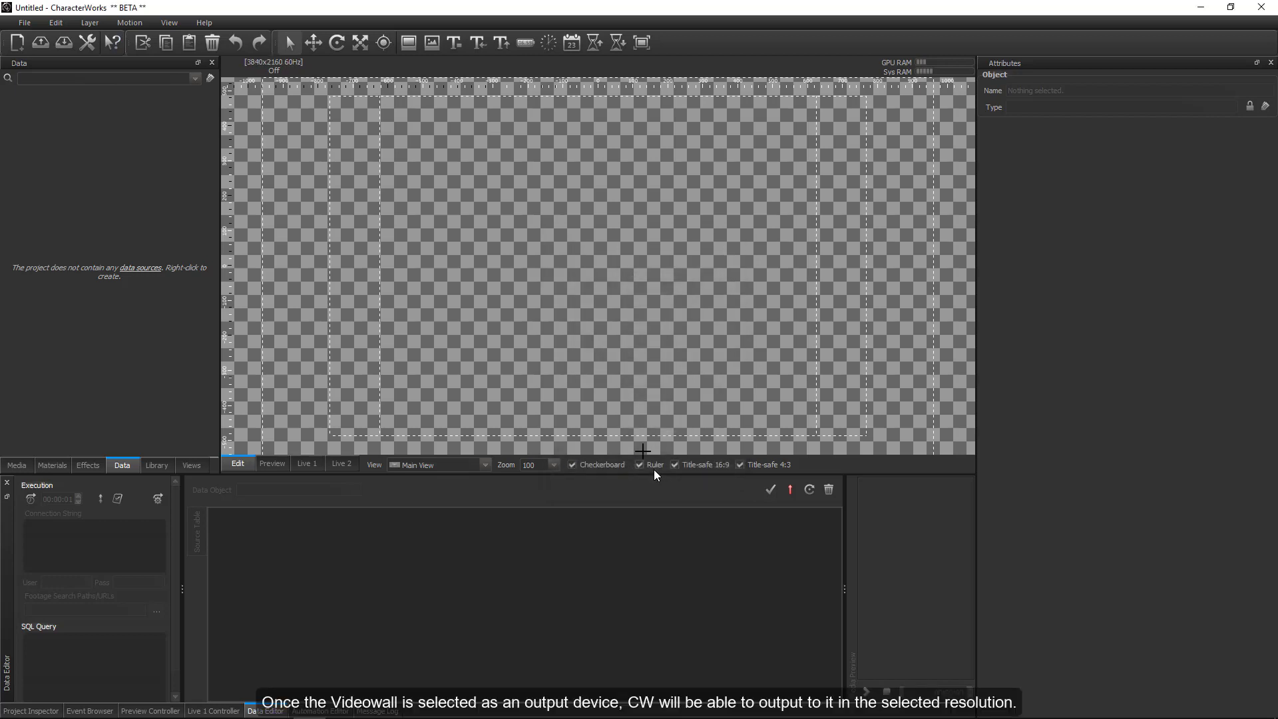
pyautogui.scroll(-1, 333, 190)
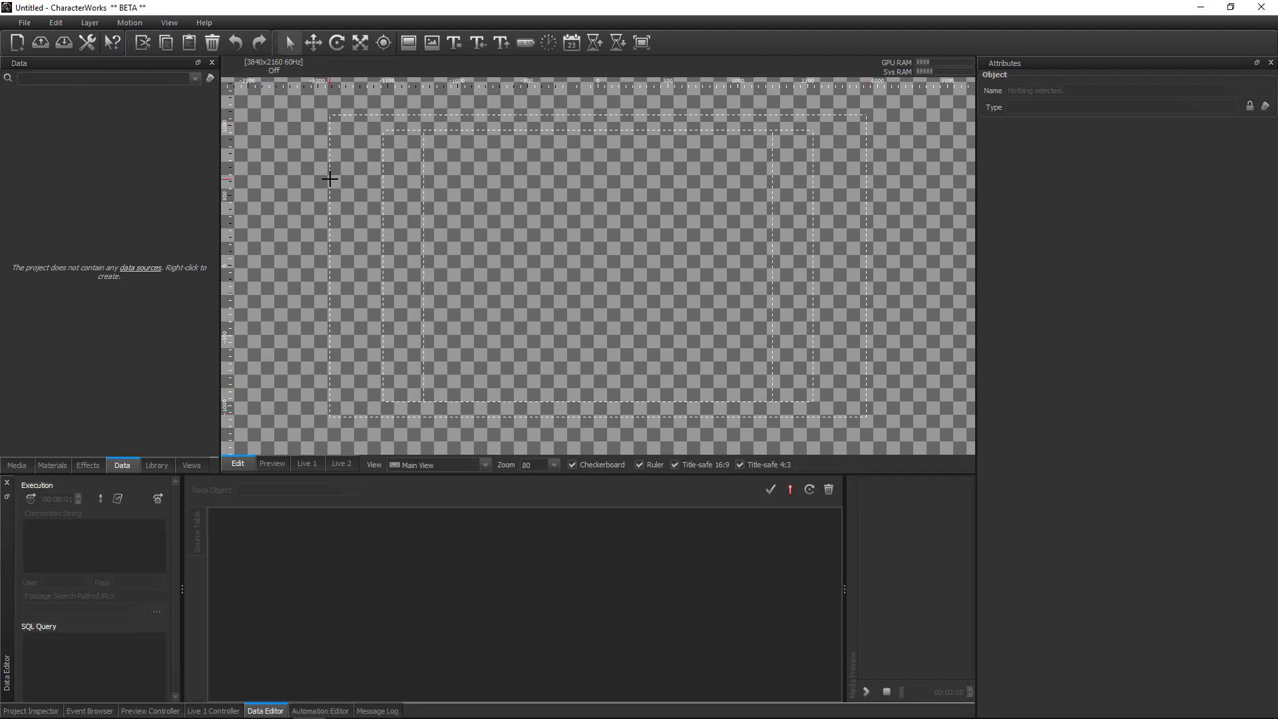
# Step: Open the recent project esports_live_broadcast_4K.cwp
pyautogui.click(25, 23)
pyautogui.moveTo(54, 65)
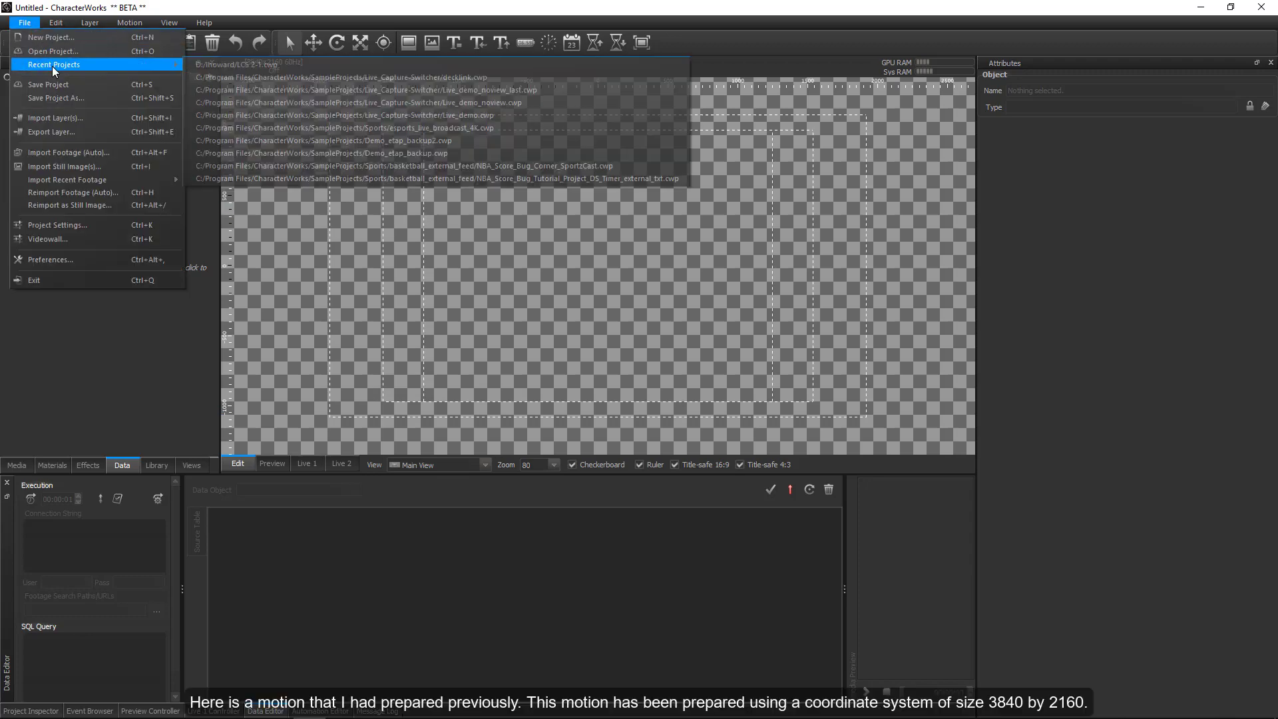
pyautogui.click(364, 128)
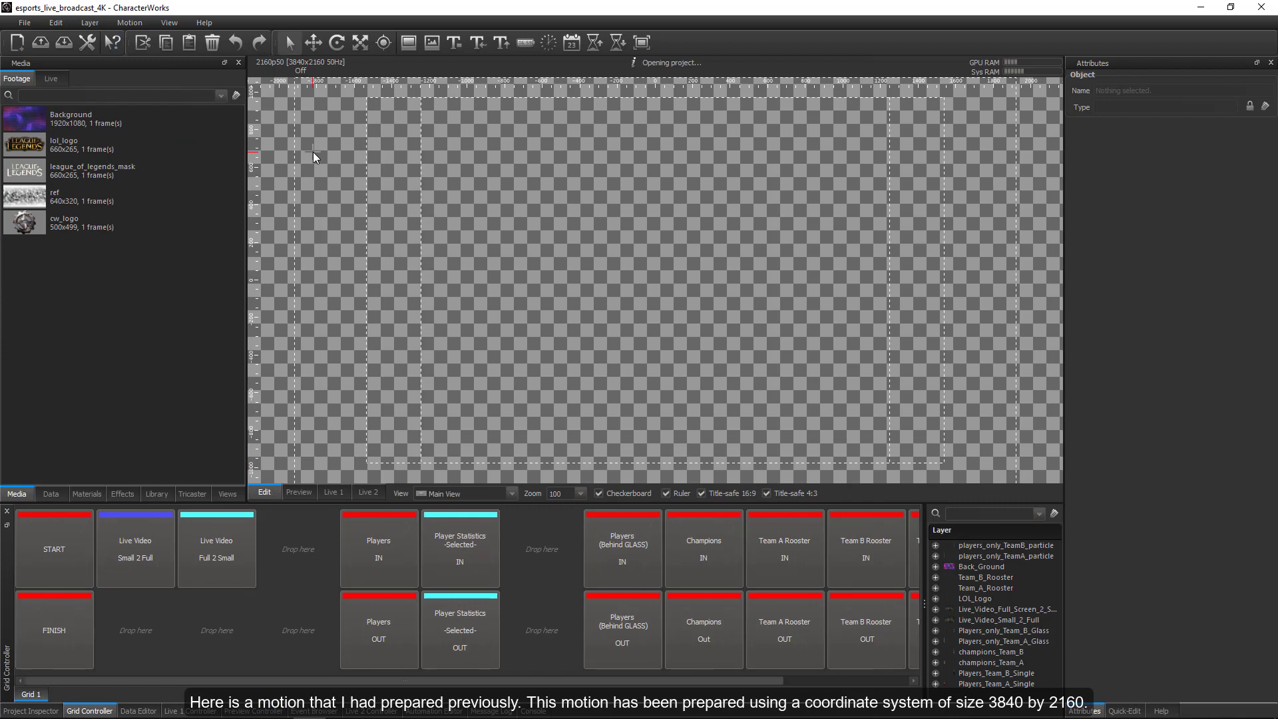
# Step: Assign Videowall (Default) as the Live 1 output device of the esports project and apply the settings
pyautogui.click(300, 66)
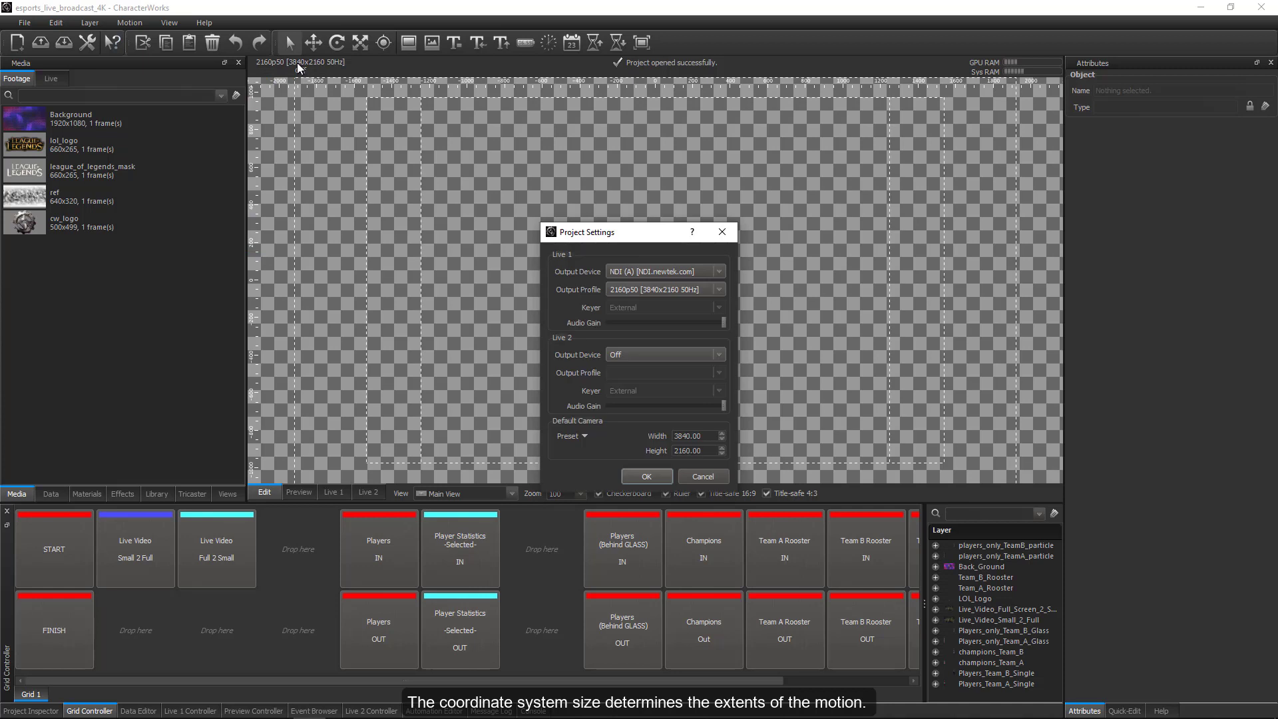
pyautogui.click(628, 270)
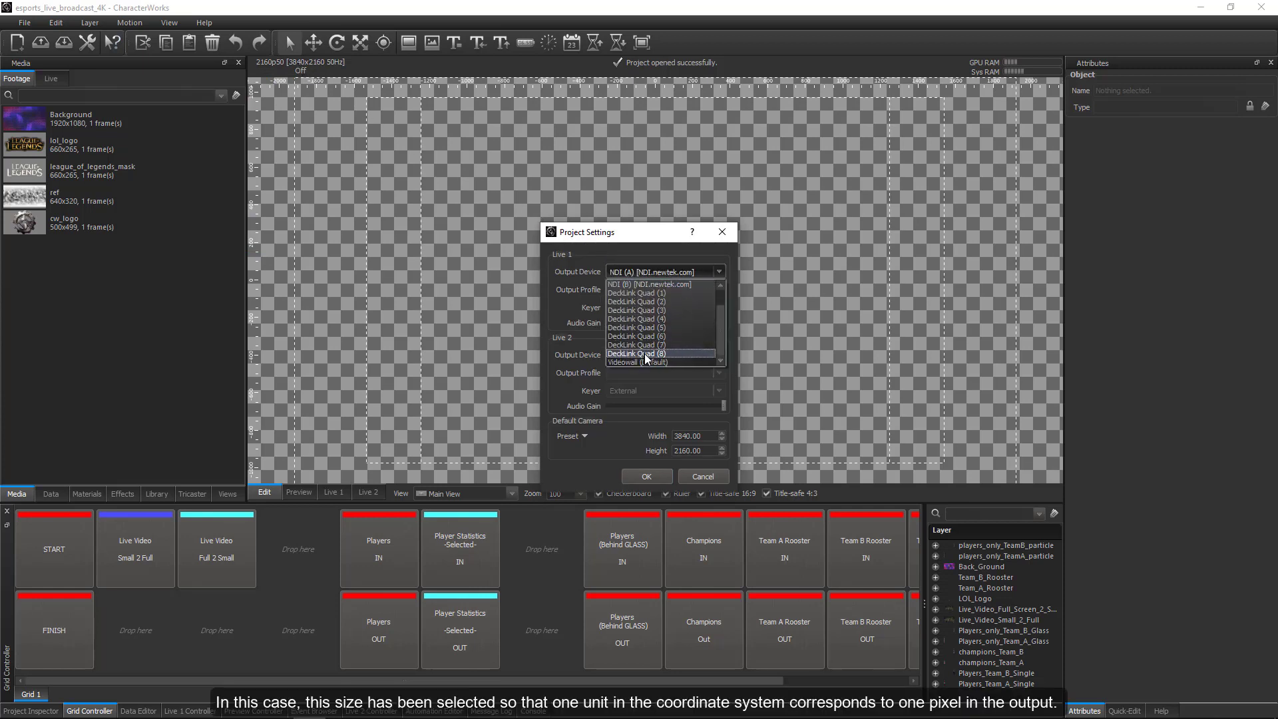
pyautogui.click(626, 361)
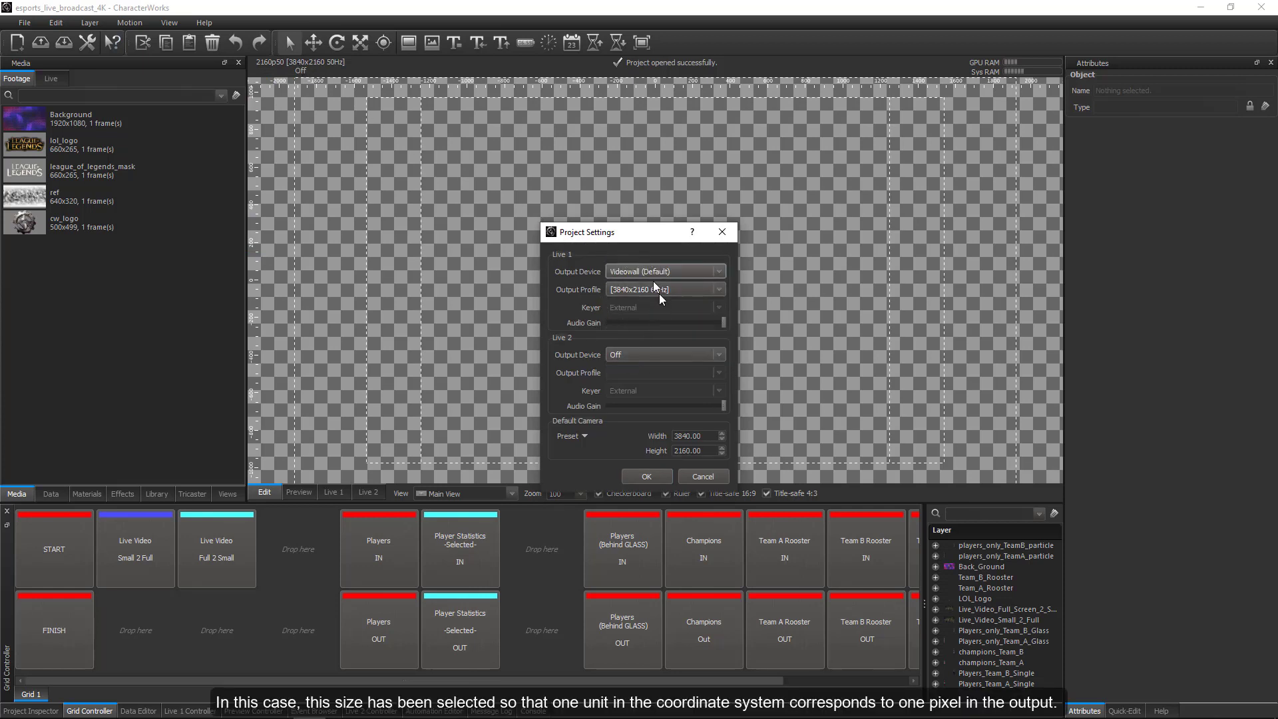
pyautogui.click(655, 478)
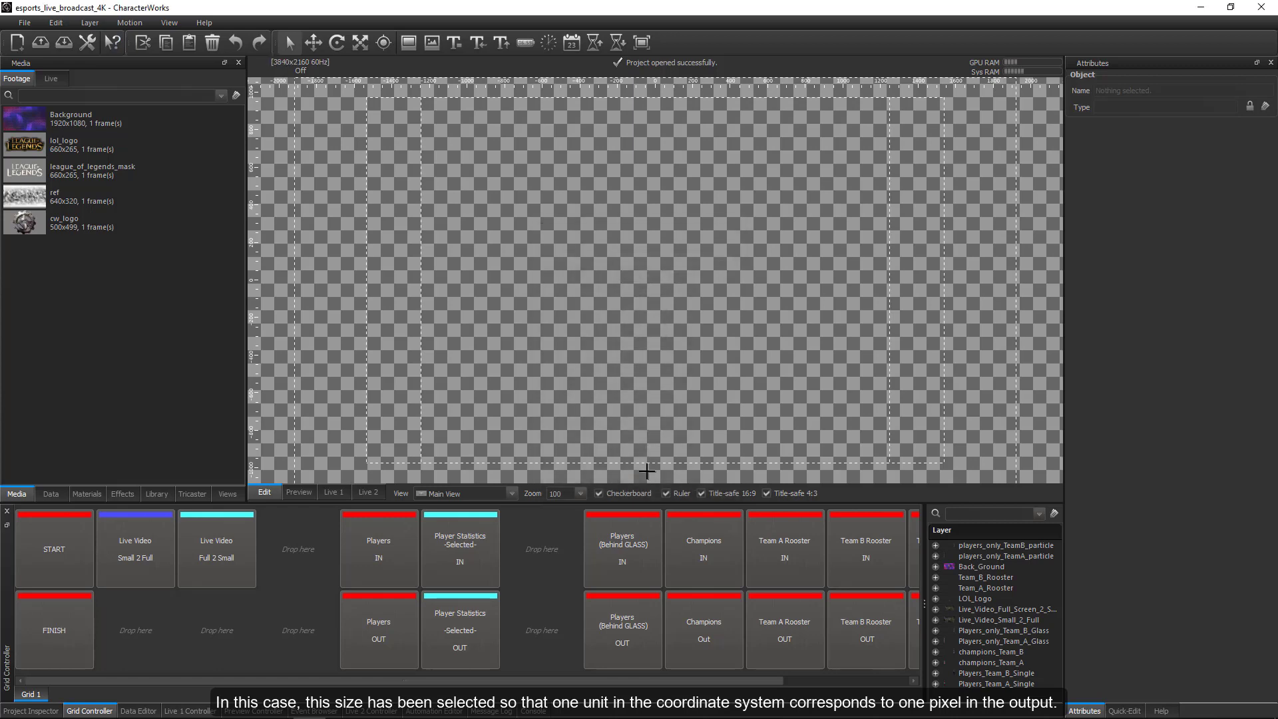
# Step: Show the Live 1 output, run the START motion, and bring the players and the selected player statistics in and out
pyautogui.click(334, 492)
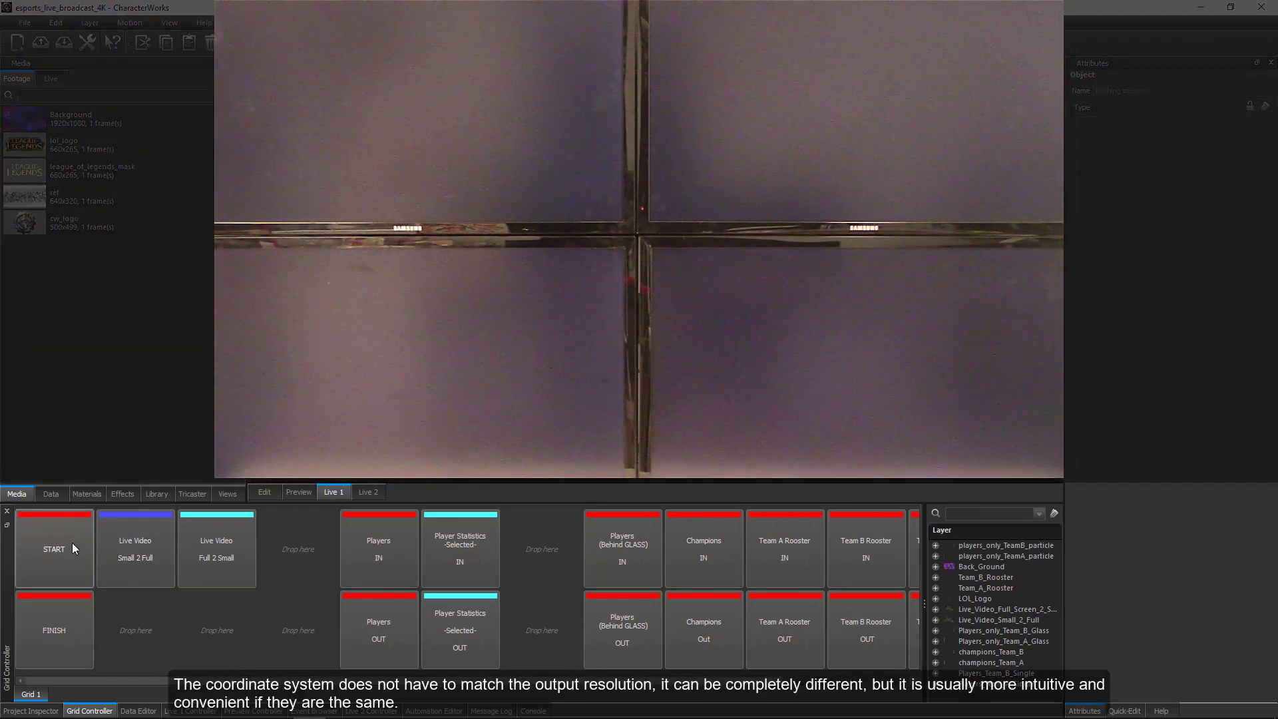
pyautogui.click(72, 534)
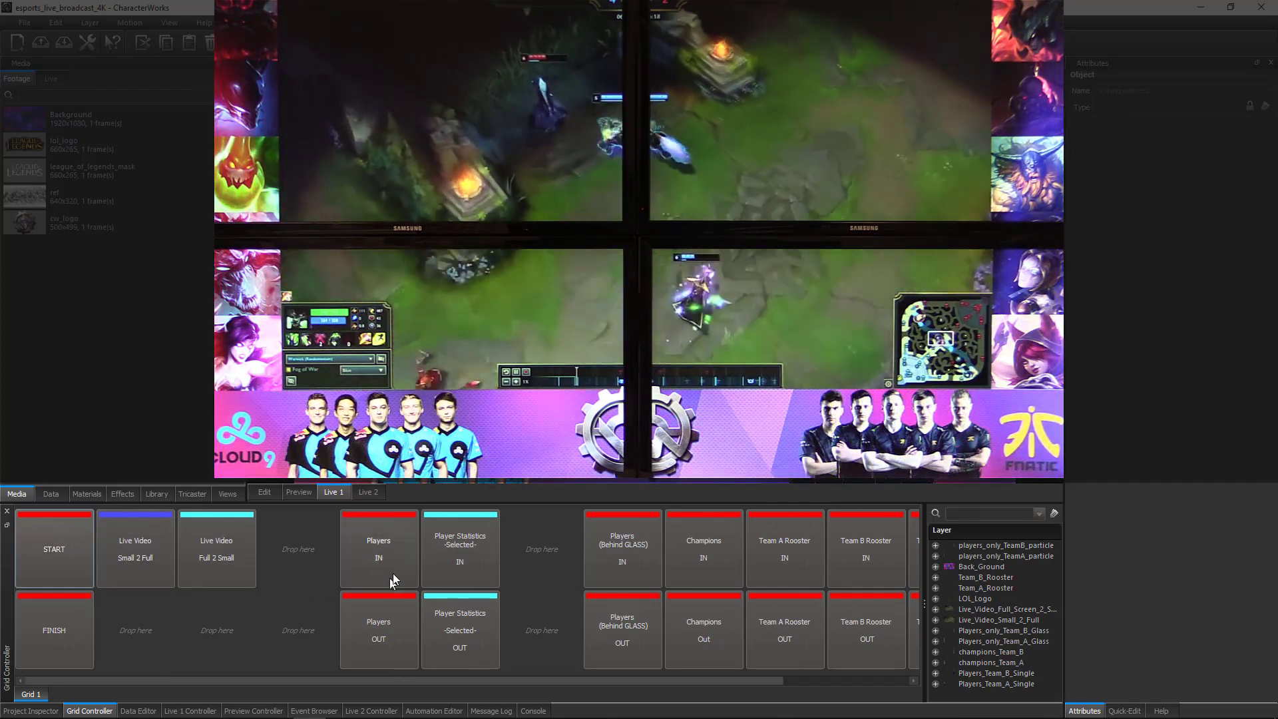
pyautogui.click(389, 567)
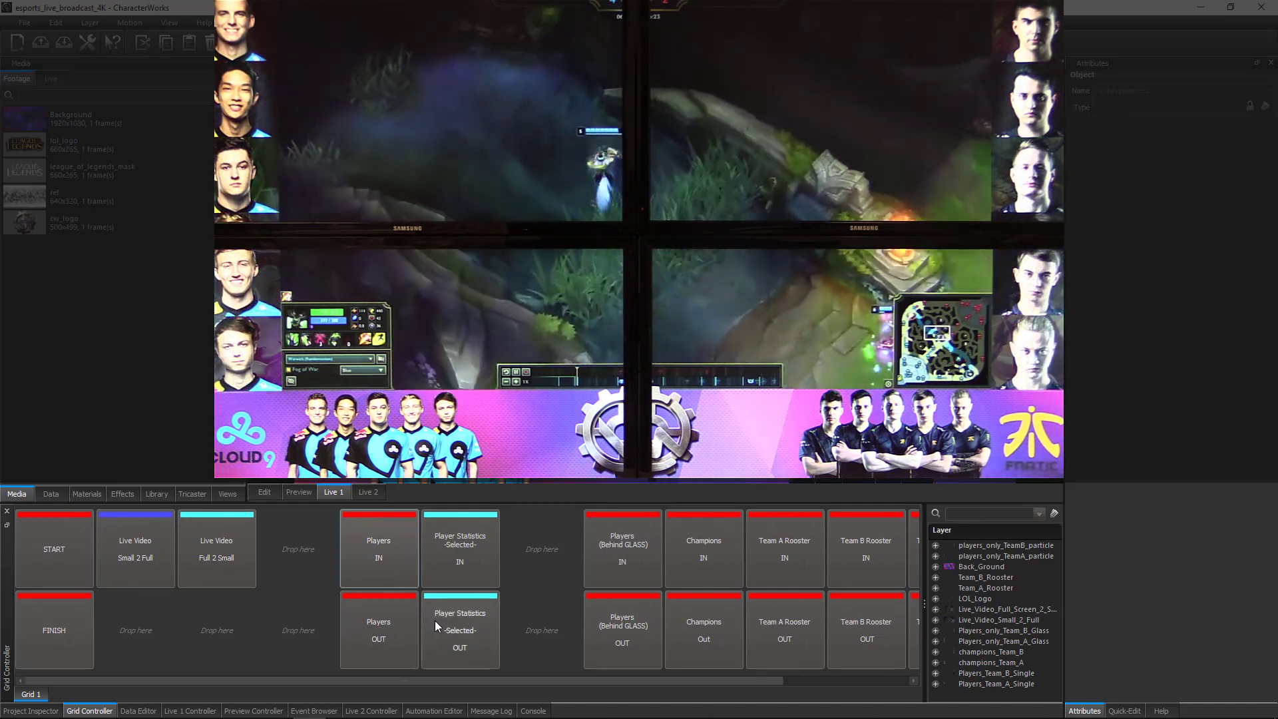
pyautogui.click(393, 621)
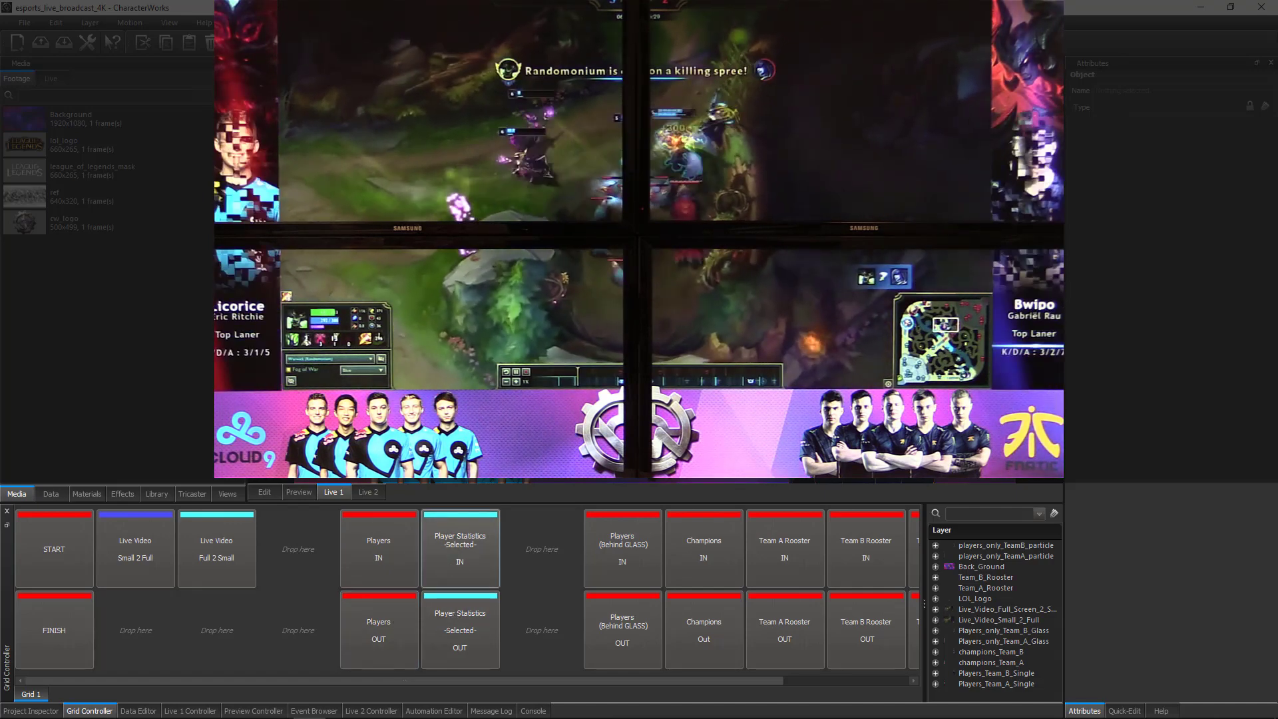
pyautogui.click(449, 644)
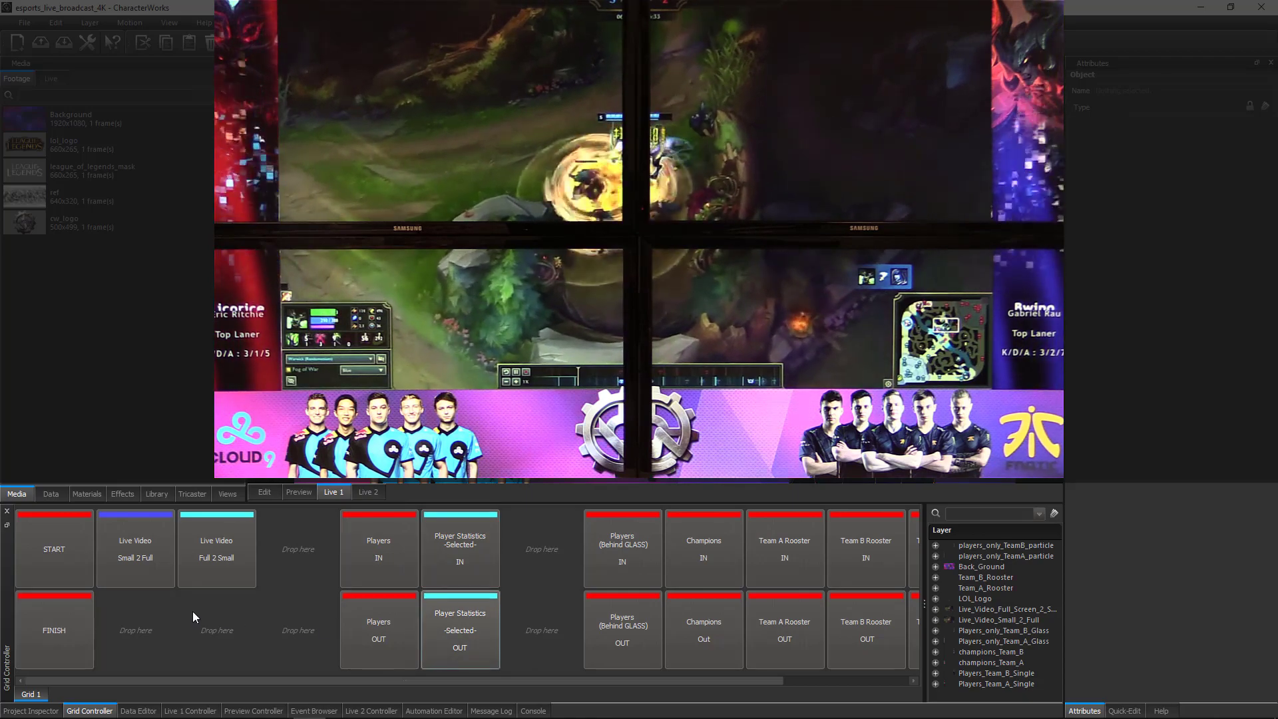
# Step: Expand the live video from small to full screen and shrink it back to small
pyautogui.click(138, 559)
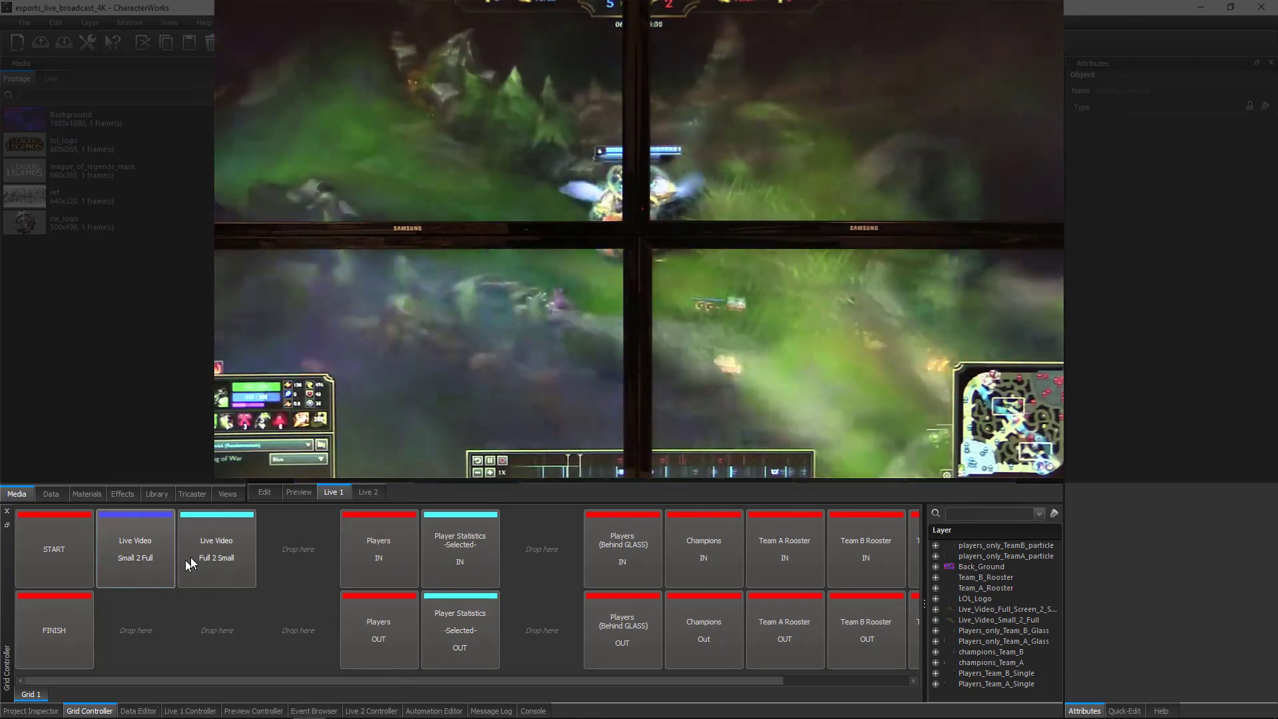
pyautogui.click(219, 554)
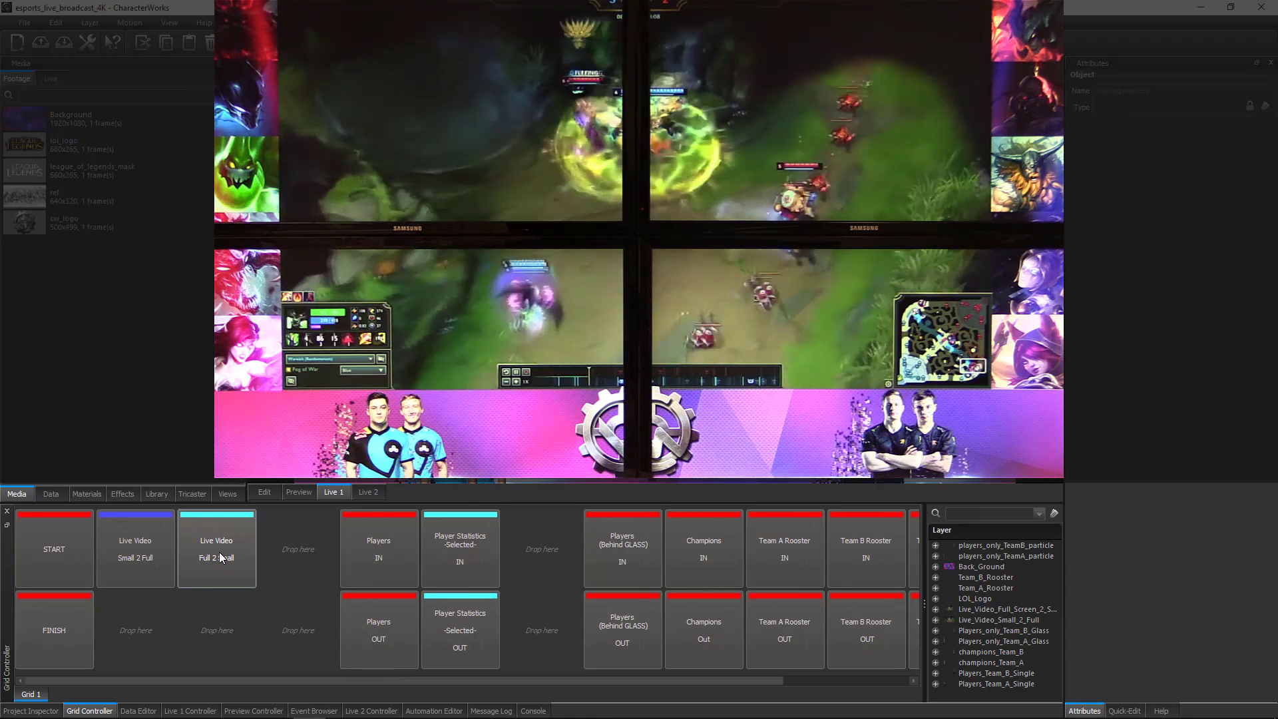
# Step: Finish the esports graphics on the Live 1 output and open the recent project Live_demo_noview.cwp
pyautogui.click(60, 621)
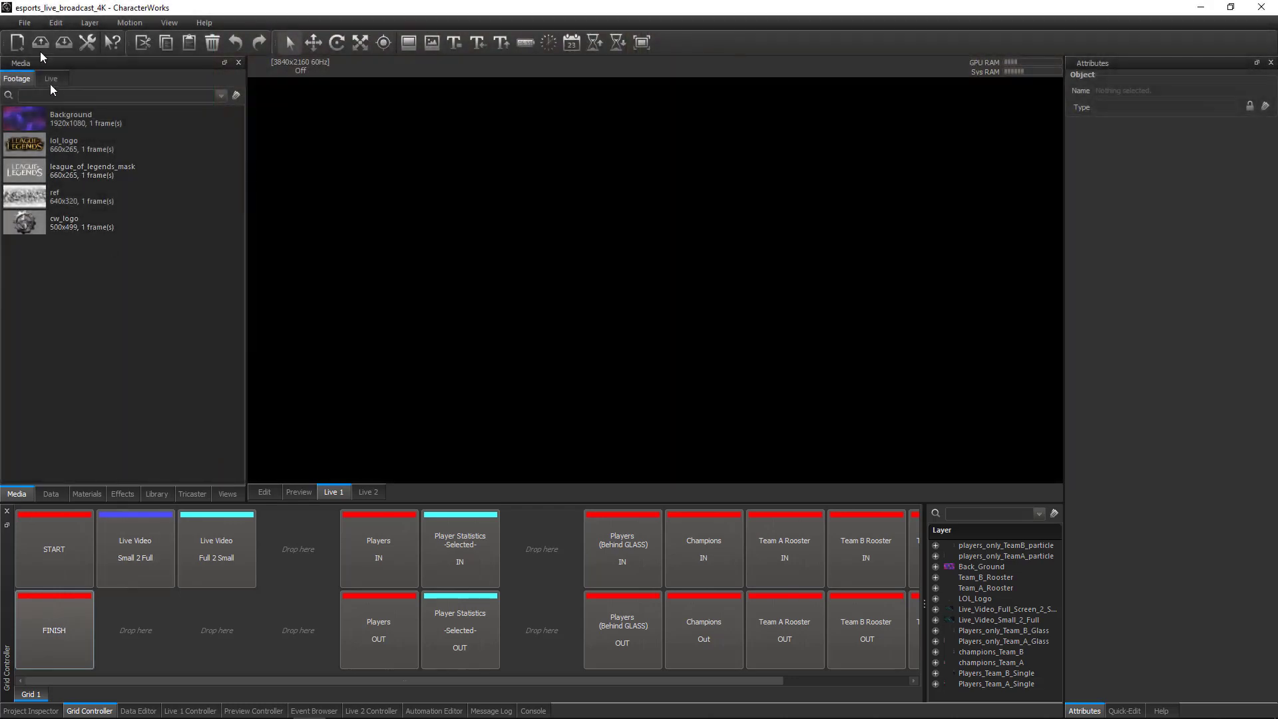
pyautogui.click(25, 22)
pyautogui.moveTo(87, 68)
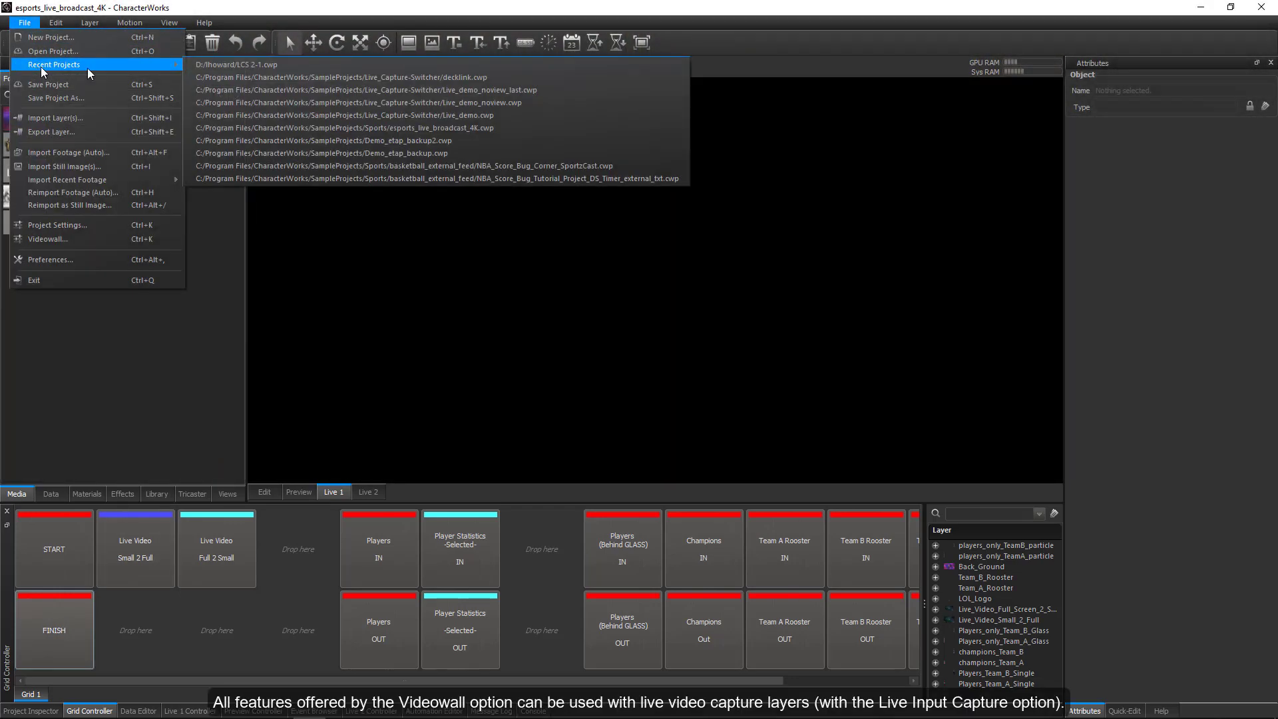
pyautogui.click(335, 102)
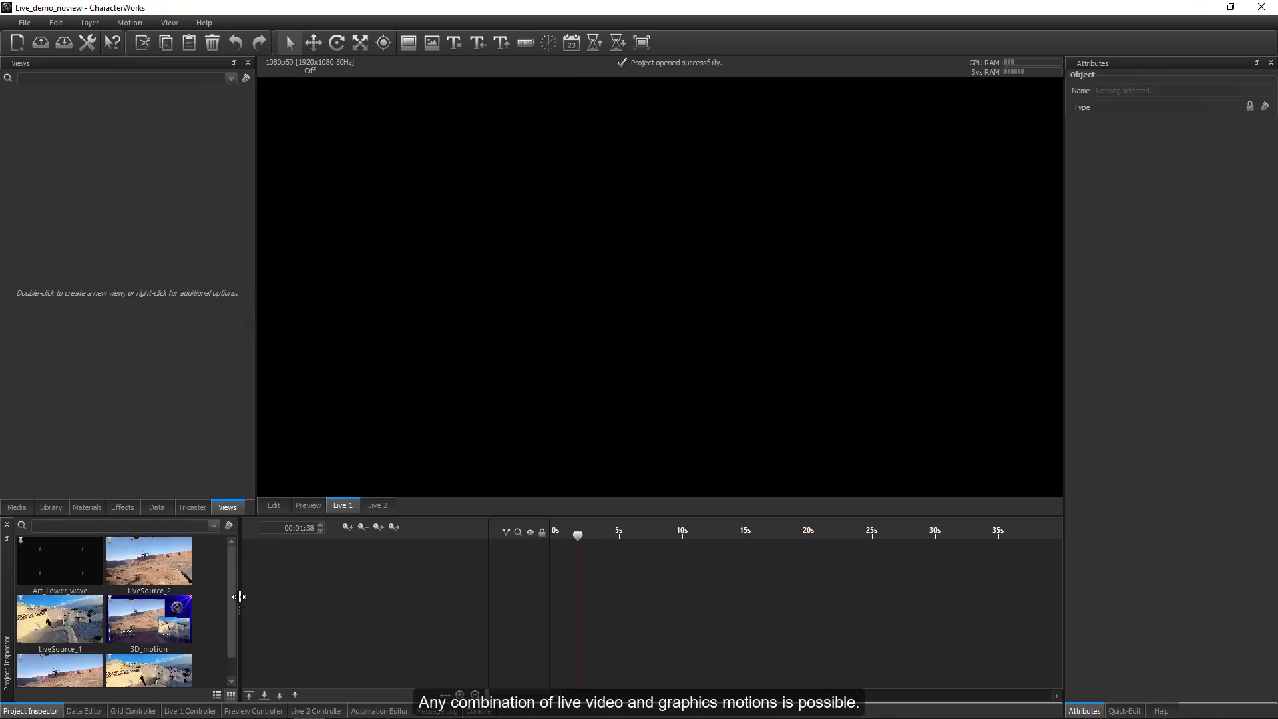
# Step: Show the live media sources, load the LiveSource_2 motion into a widened timeline, and display it in the edit view
pyautogui.moveTo(238, 597); pyautogui.dragTo(142, 599)
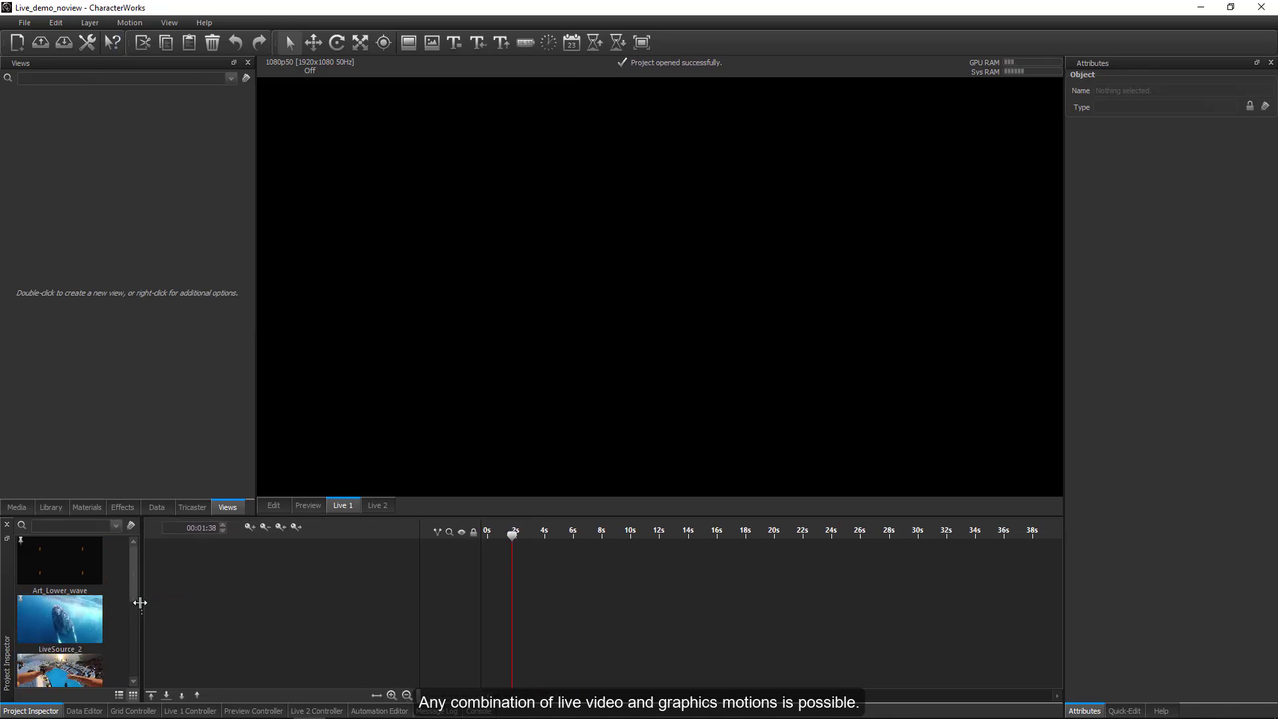
pyautogui.click(28, 509)
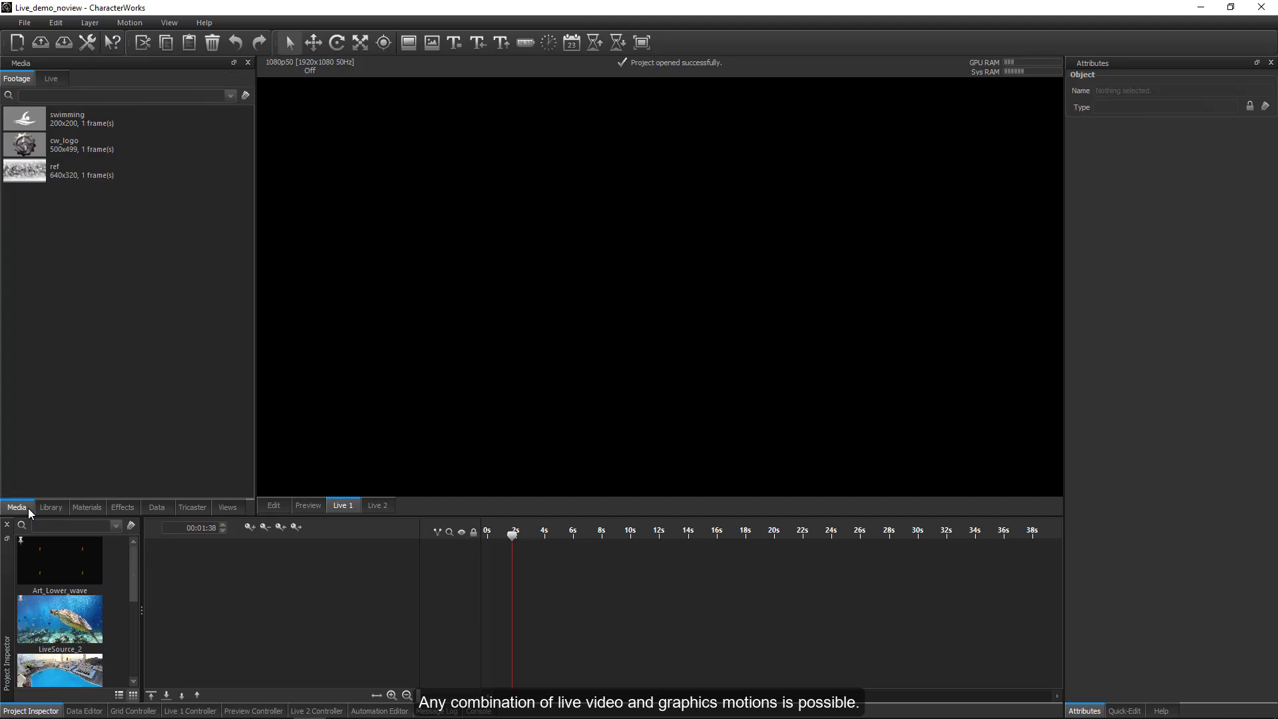
pyautogui.click(58, 80)
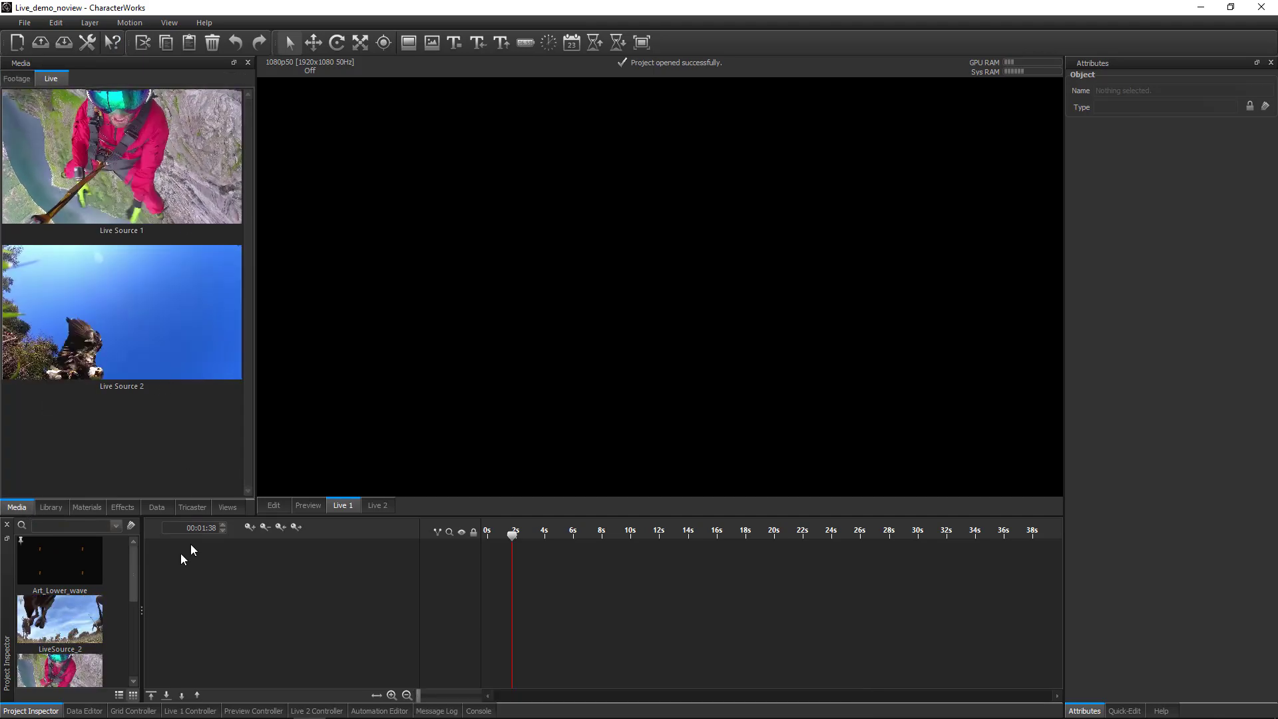
pyautogui.moveTo(60, 619); pyautogui.dragTo(203, 600)
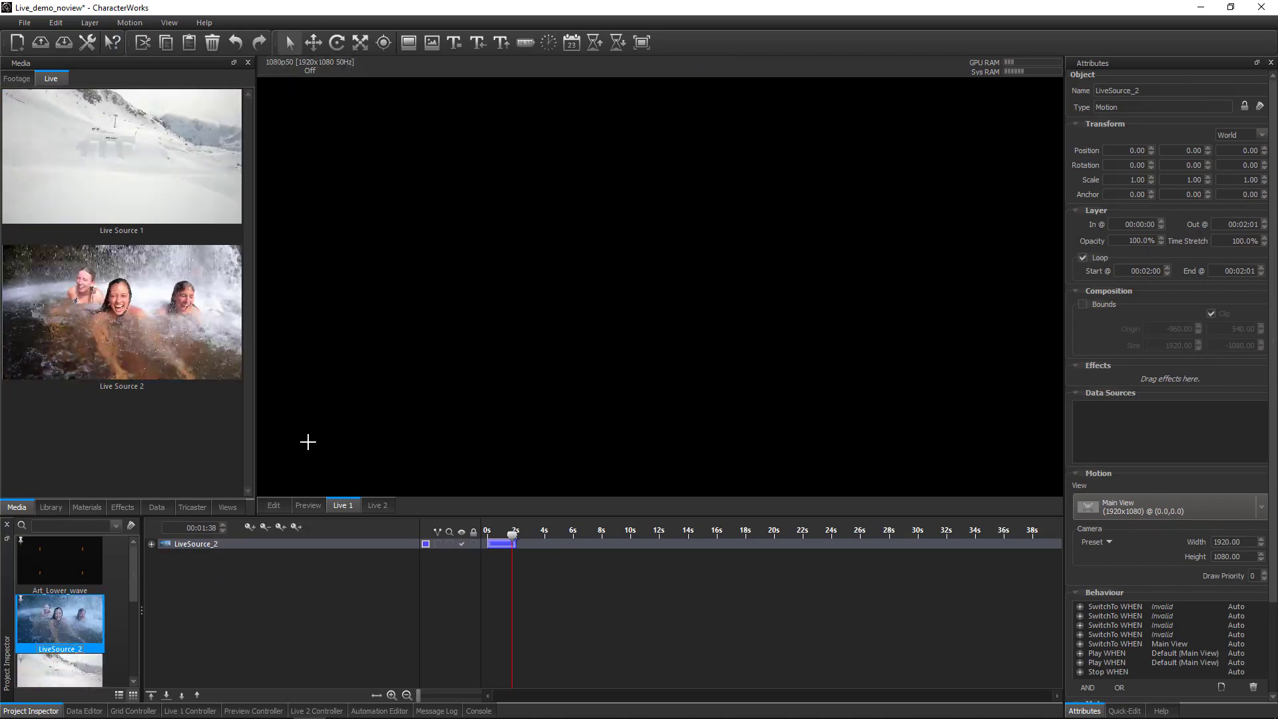
pyautogui.click(274, 505)
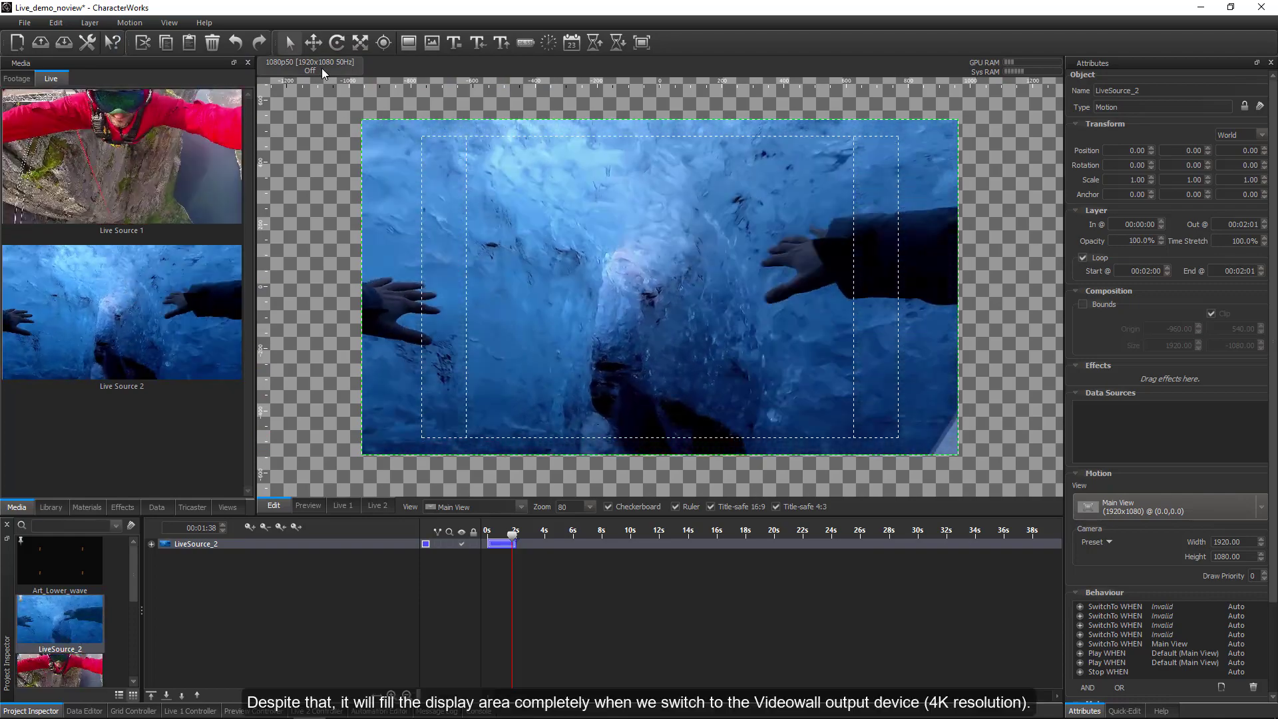
# Step: Assign Videowall (Default) as the Live 1 output device of the live demo project and apply the settings
pyautogui.click(323, 68)
pyautogui.click(670, 274)
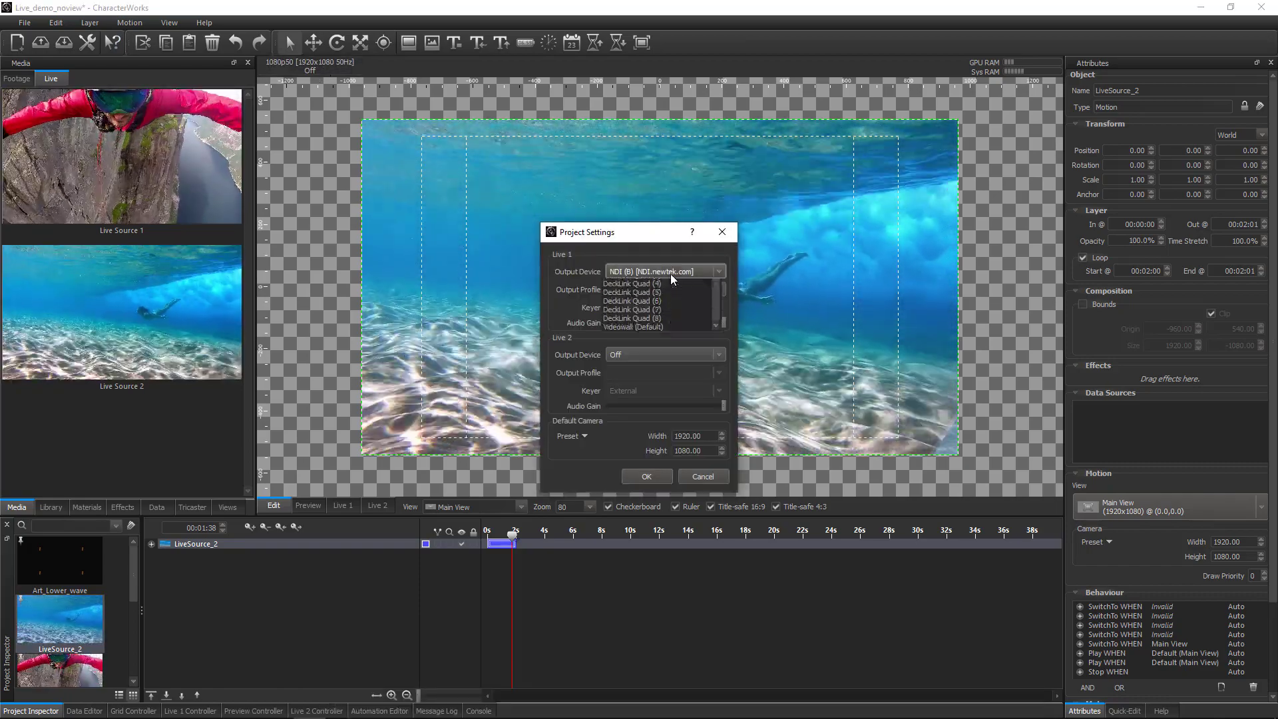
pyautogui.click(669, 363)
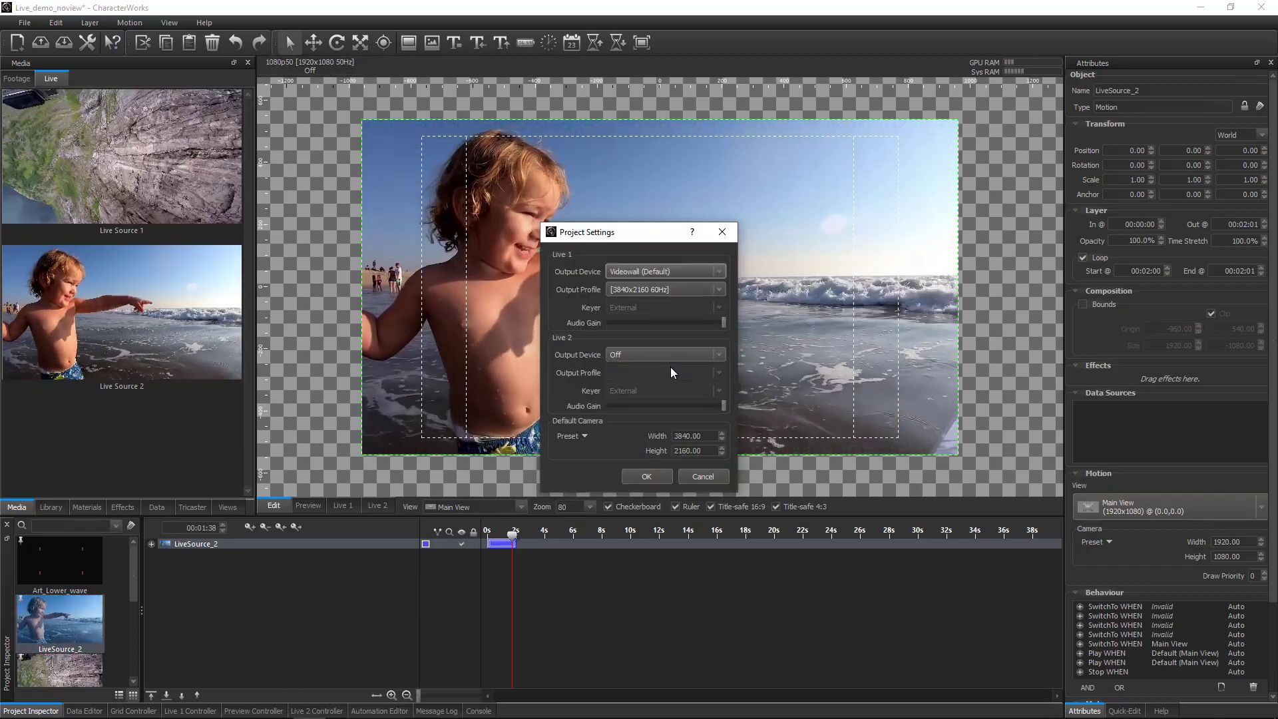
pyautogui.click(639, 474)
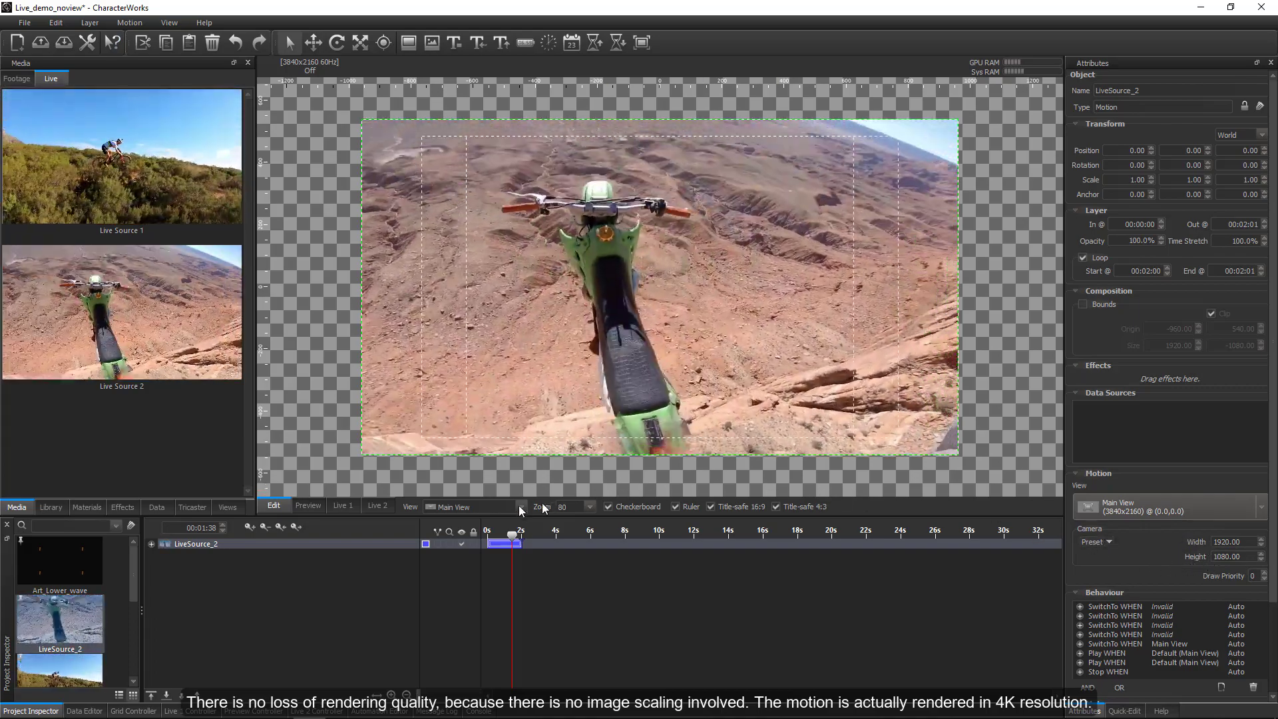
# Step: Show the Live 1 output, play Live_A and Live_B from the live grid, and play and finish 3D_motion
pyautogui.click(343, 504)
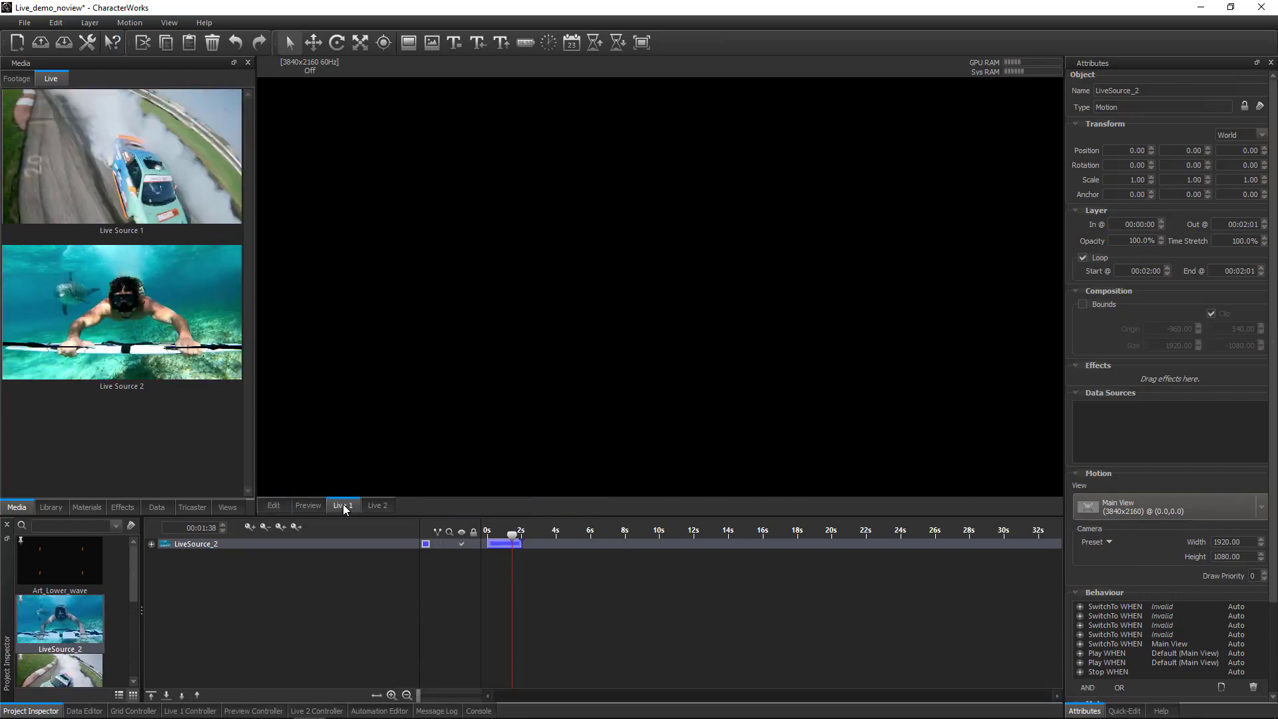
pyautogui.click(120, 708)
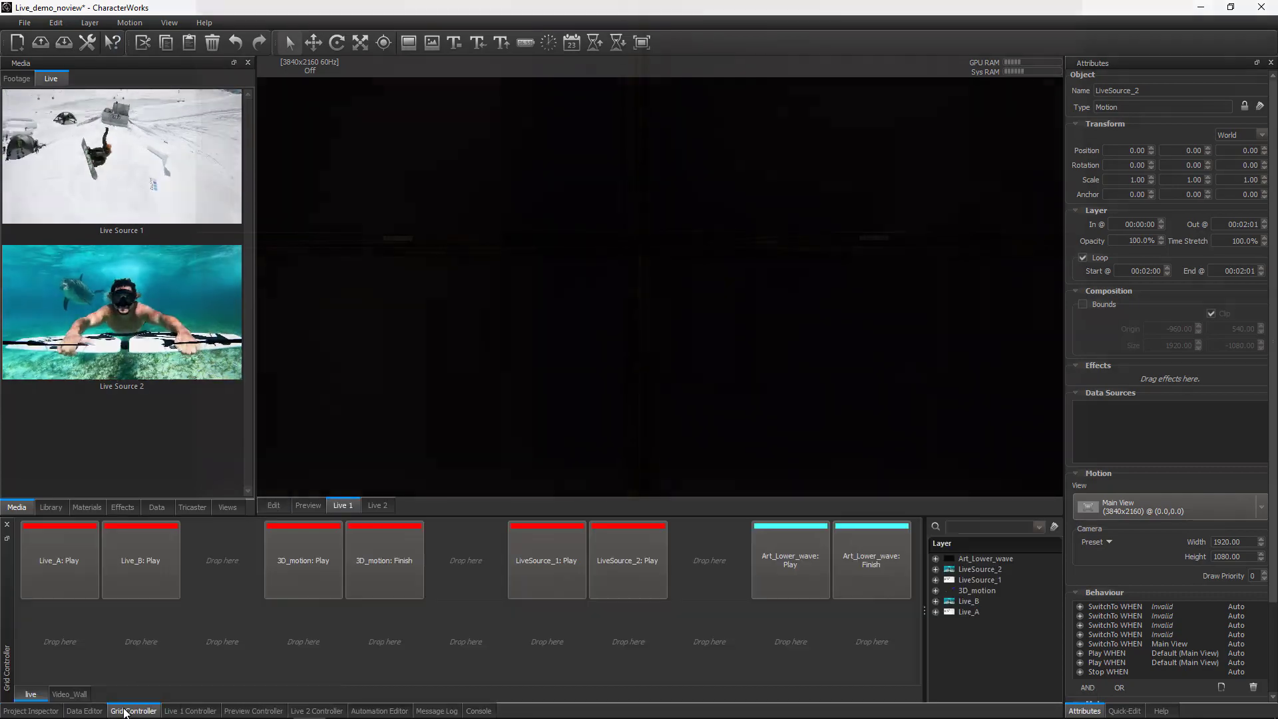
pyautogui.click(74, 556)
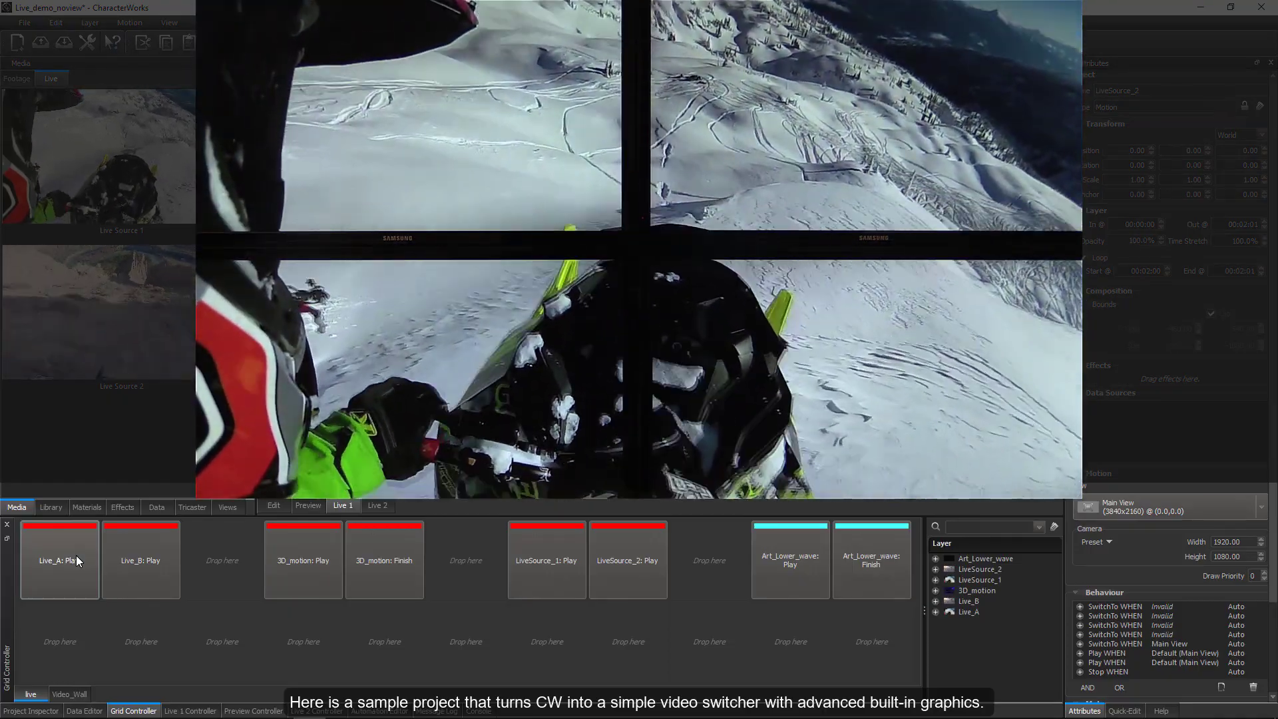
pyautogui.click(147, 566)
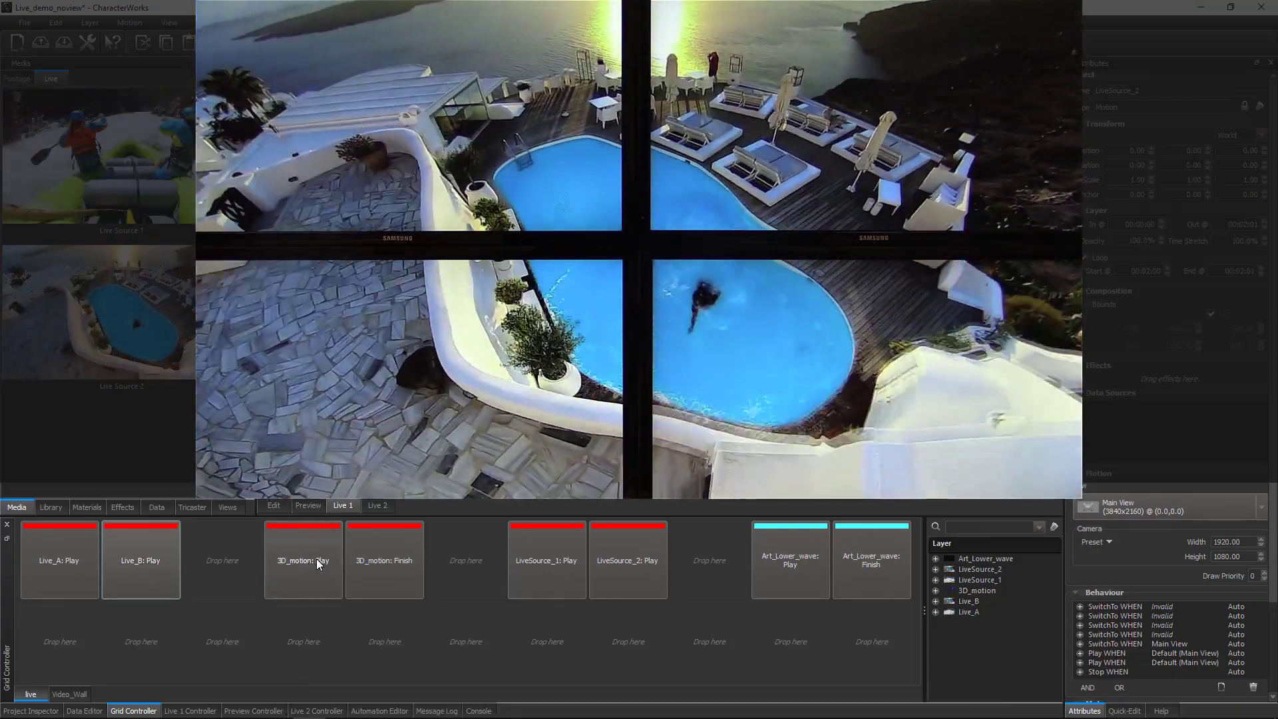
pyautogui.click(317, 563)
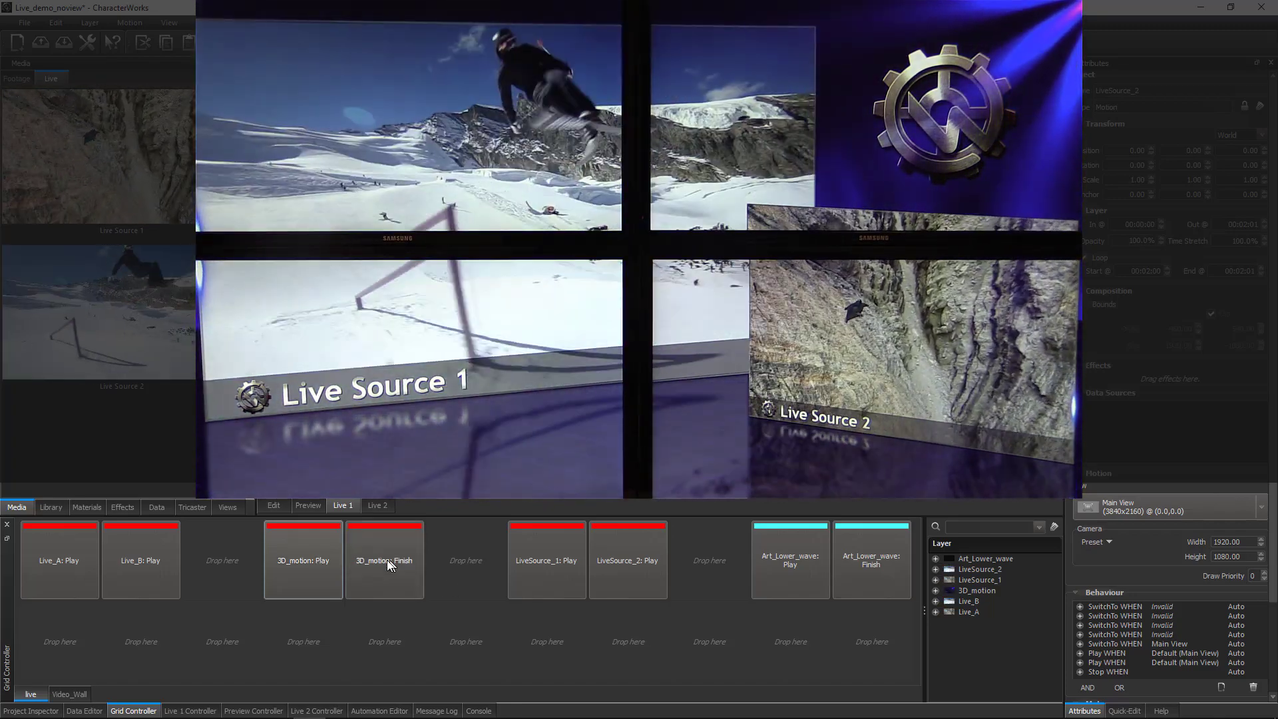
pyautogui.click(389, 560)
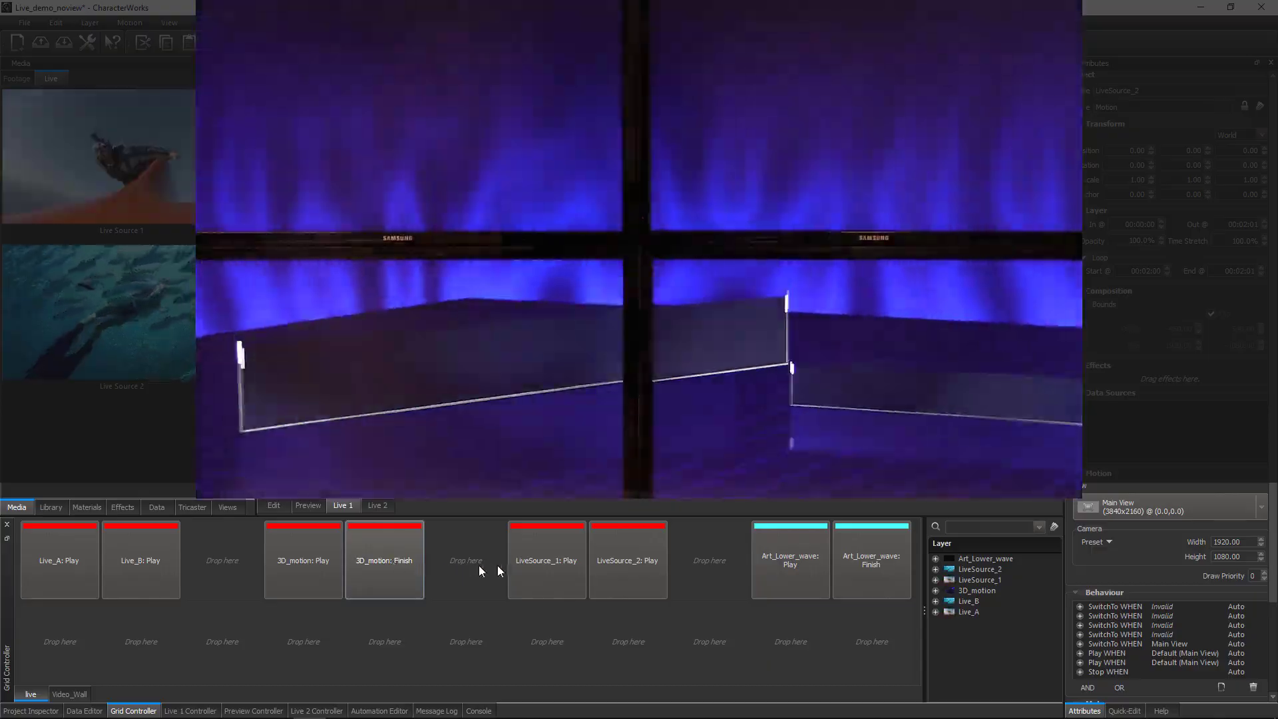
# Step: Switch the live output from LiveSource_1 to LiveSource_2 and back to LiveSource_1
pyautogui.click(541, 576)
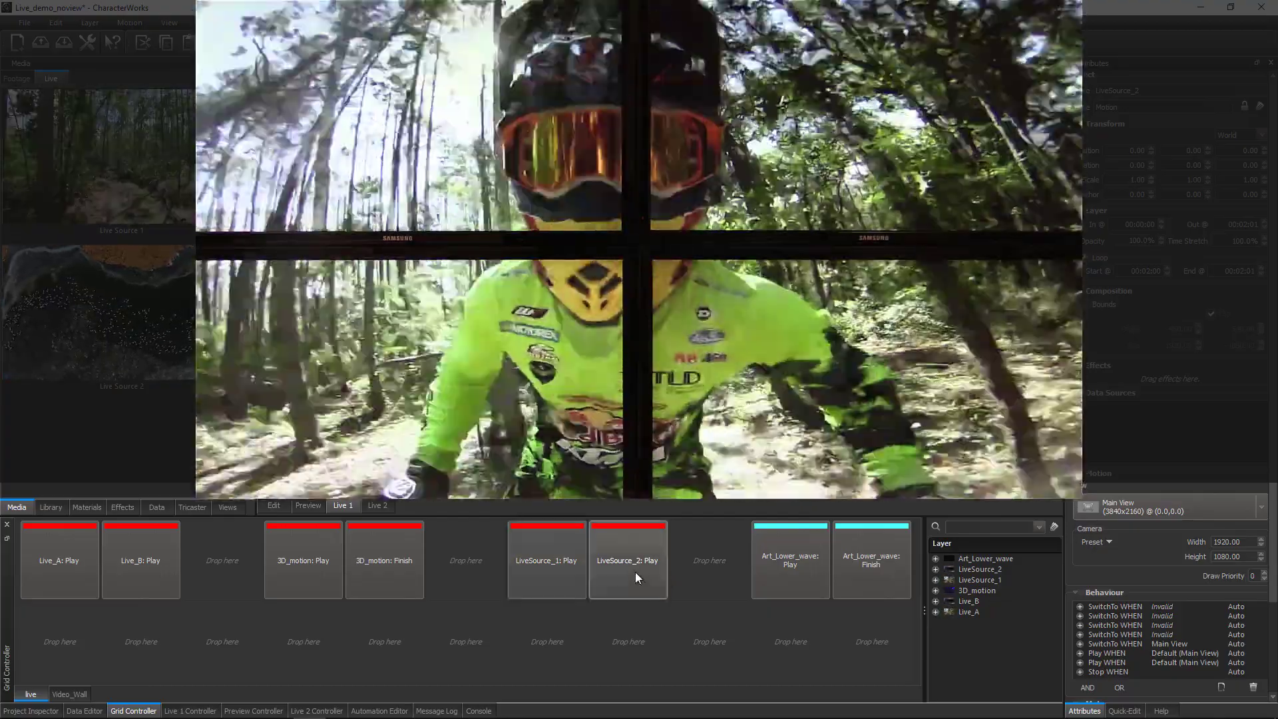
pyautogui.click(635, 573)
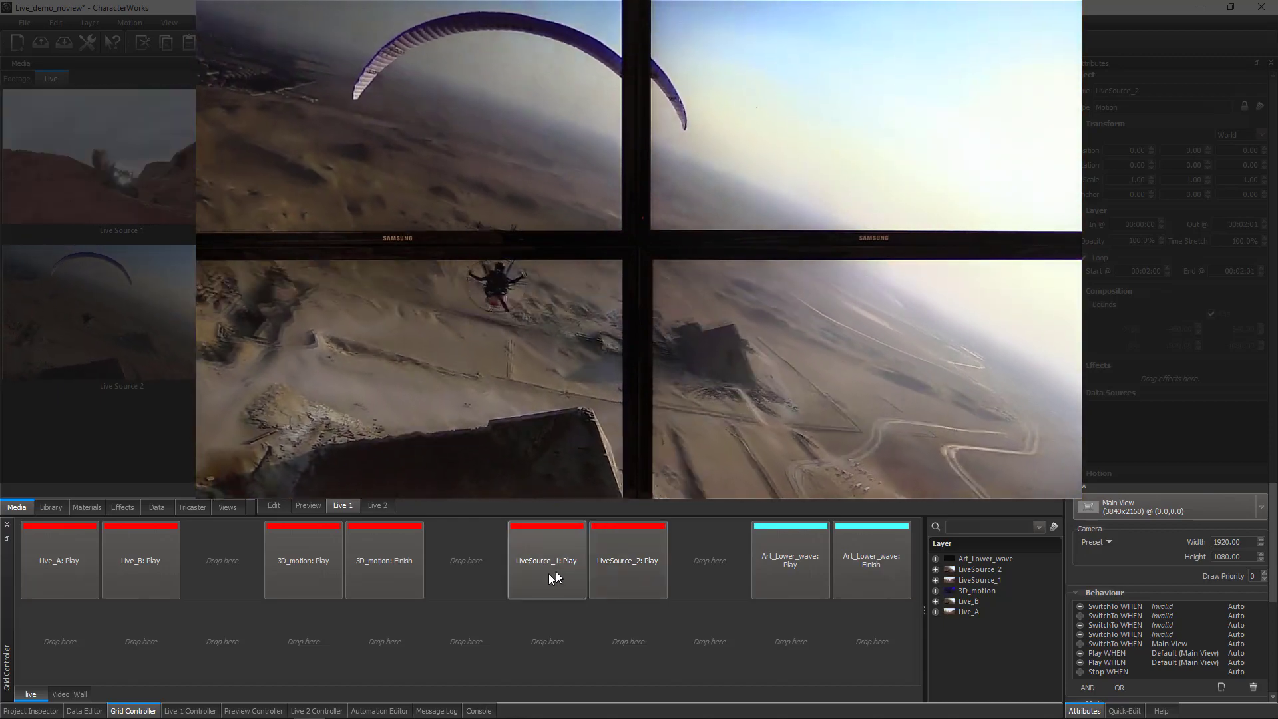
pyautogui.click(518, 576)
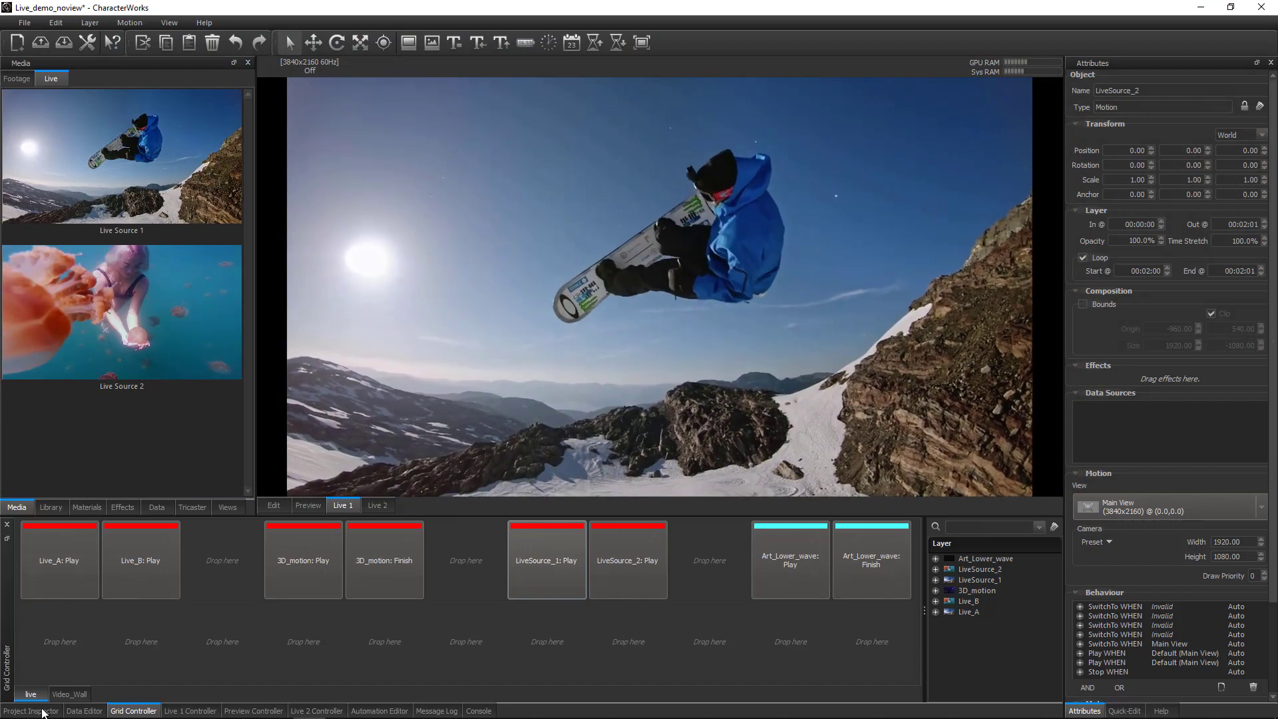
# Step: Clear the LiveSource_2 motion from the timeline and display the CW library alongside the empty edit view
pyautogui.click(31, 711)
pyautogui.click(190, 633)
pyautogui.click(118, 651)
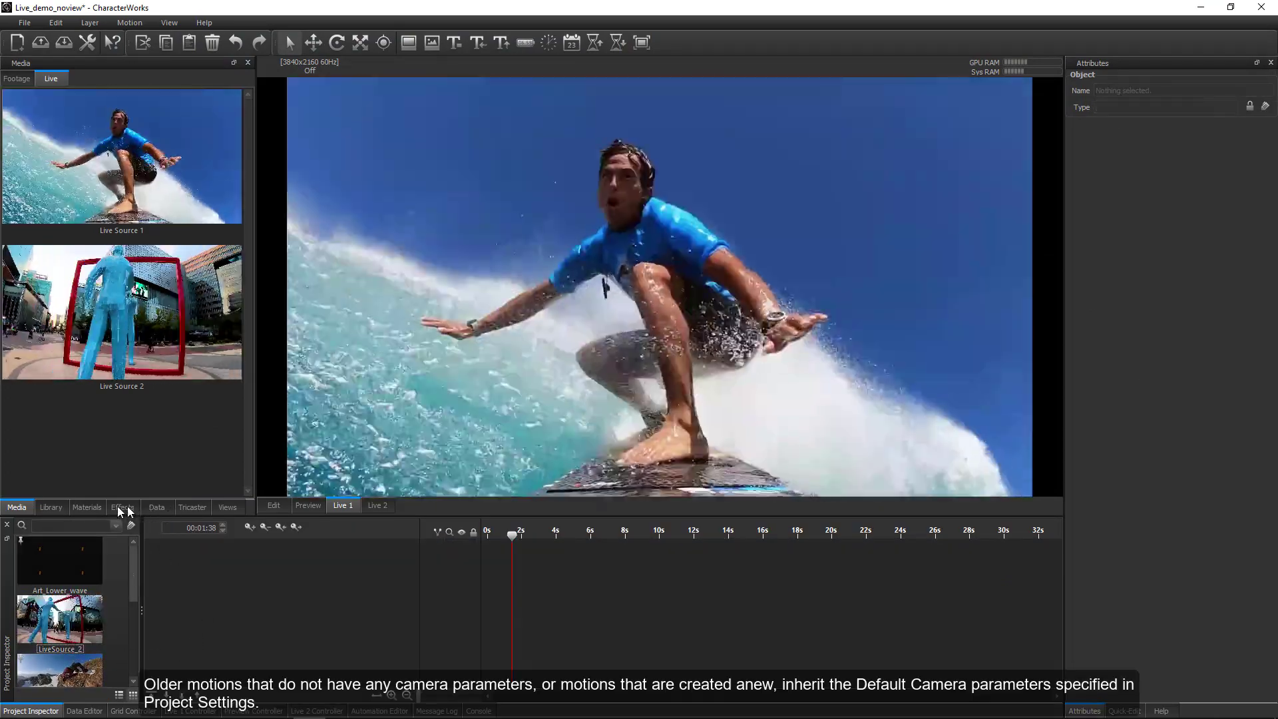
pyautogui.click(51, 507)
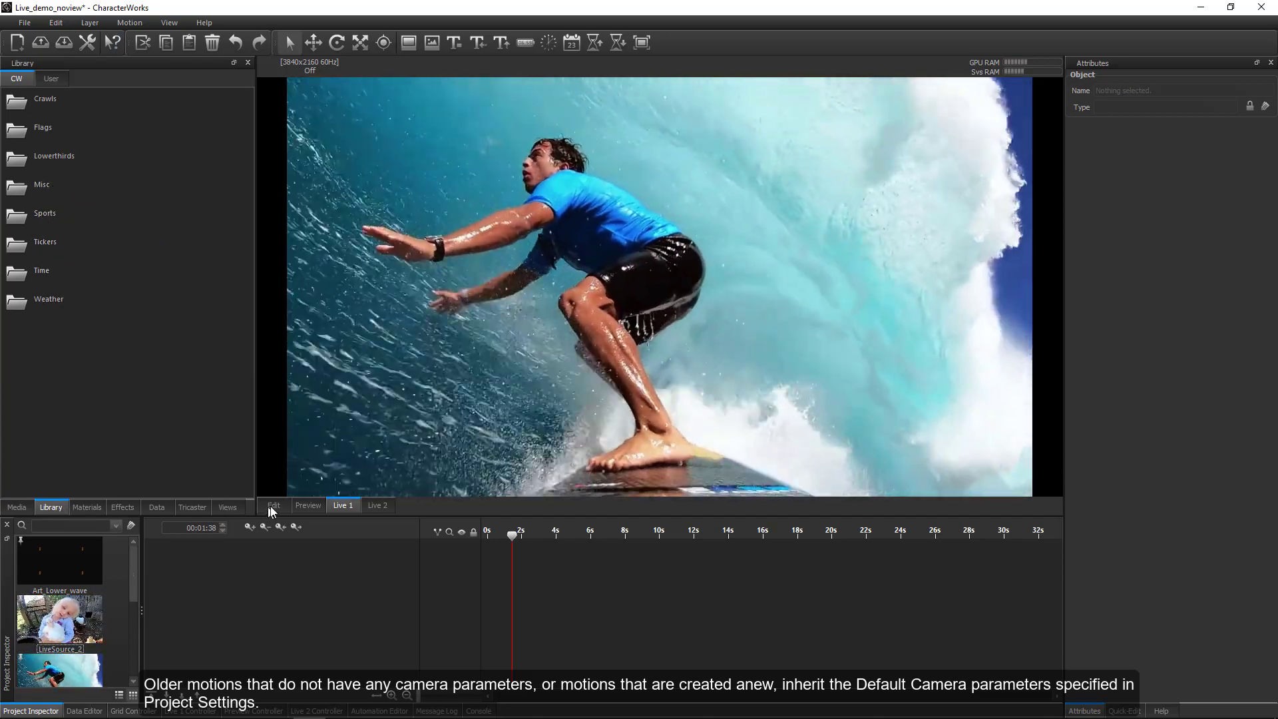
pyautogui.click(272, 506)
# Step: Import the Swimming motion from the library's Sports folder and set its motion camera to the 1920x1080 preset
pyautogui.doubleClick(53, 209)
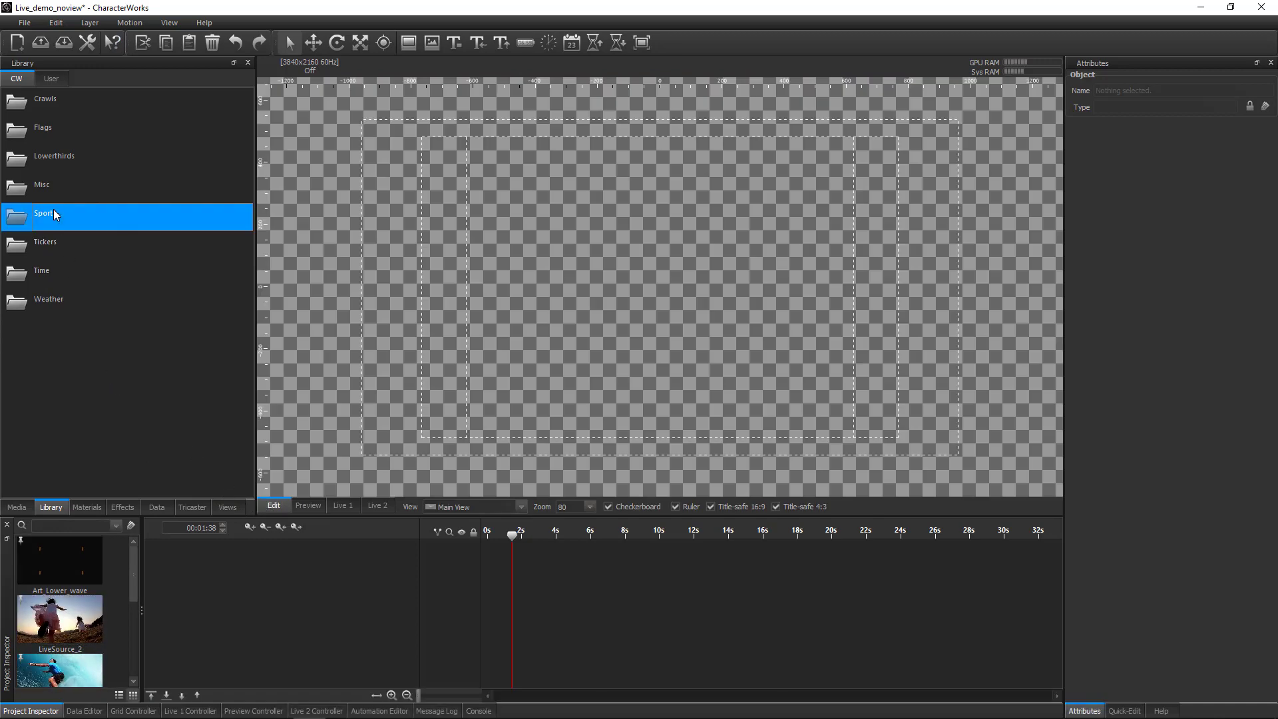
pyautogui.scroll(-3, 117, 409)
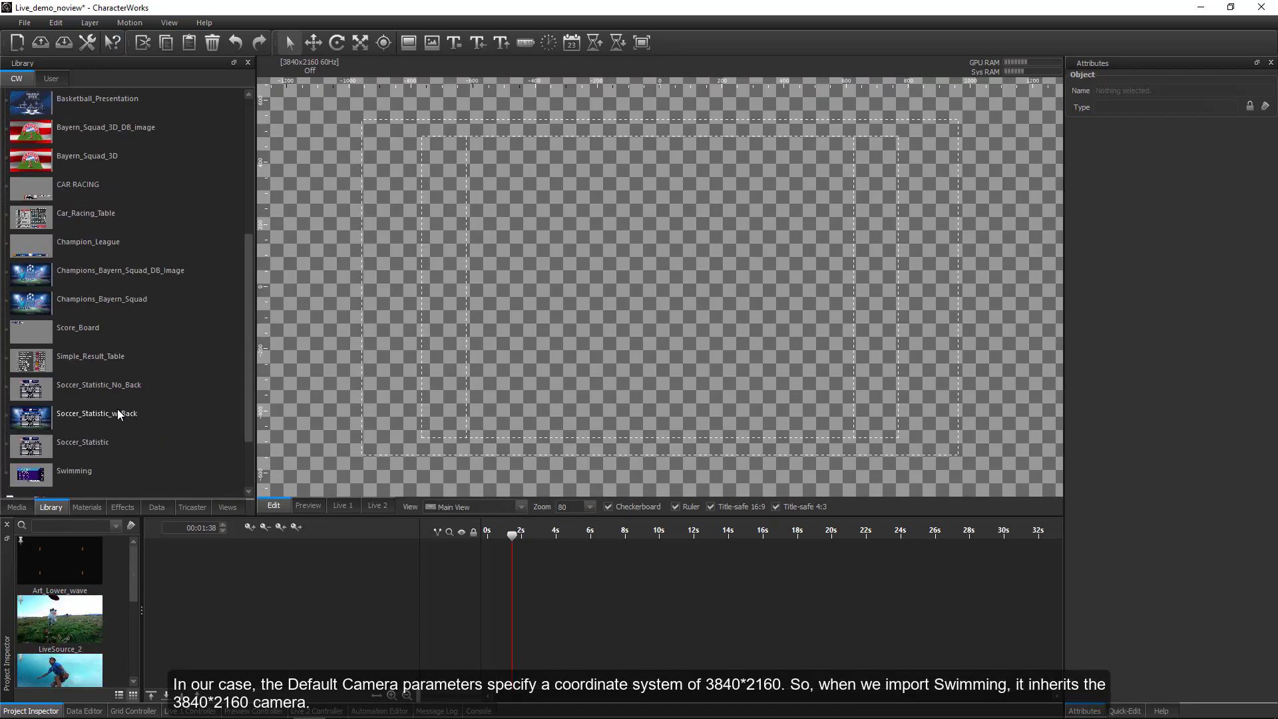
pyautogui.click(82, 469)
pyautogui.click(108, 476)
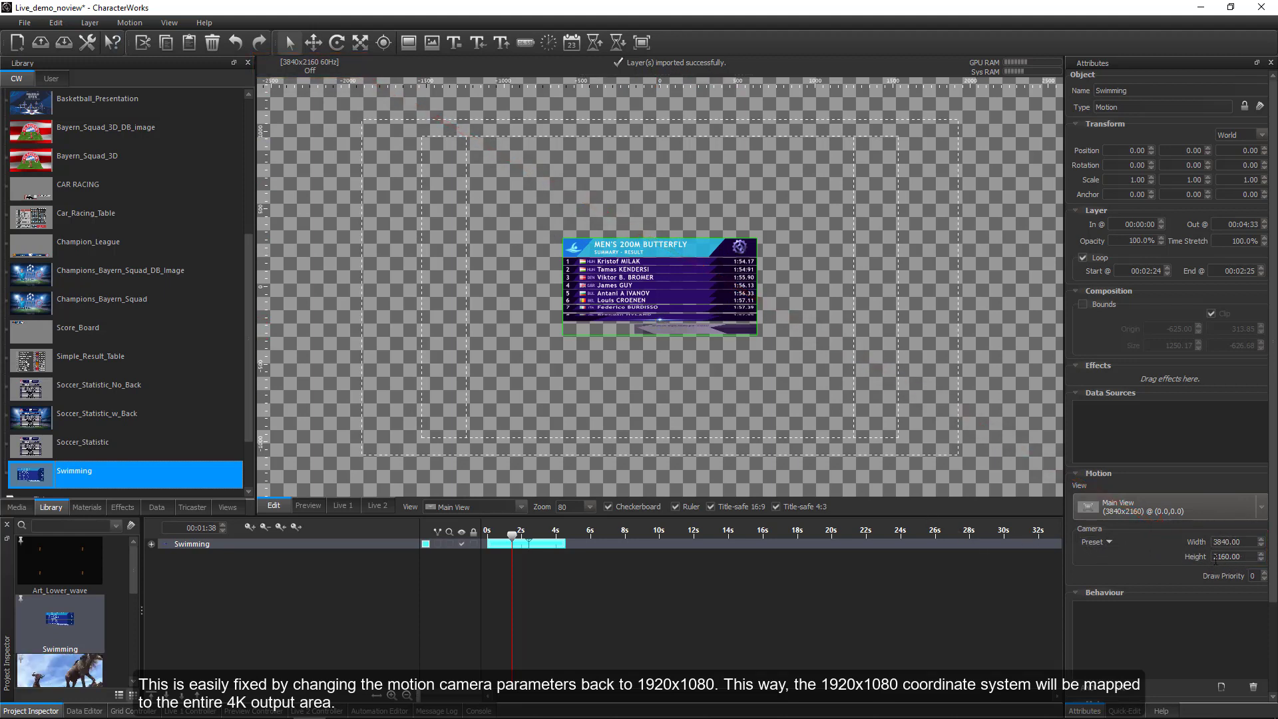
pyautogui.click(1109, 542)
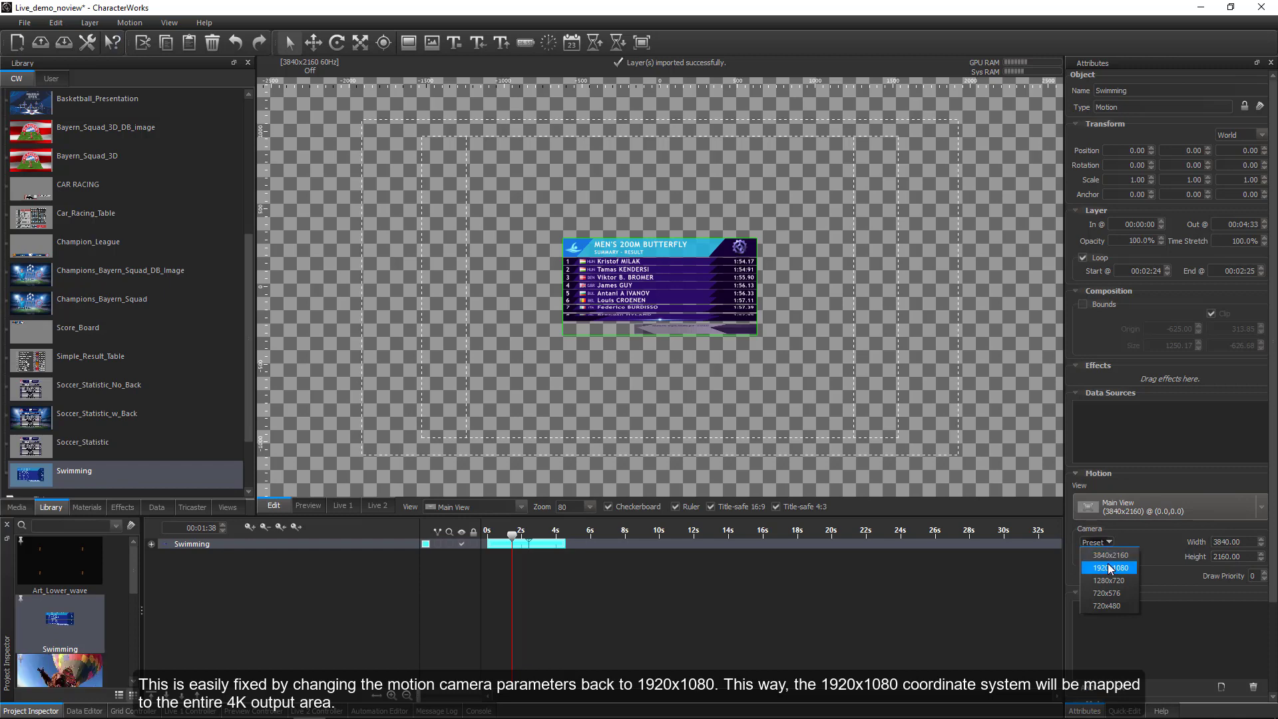
pyautogui.click(1110, 568)
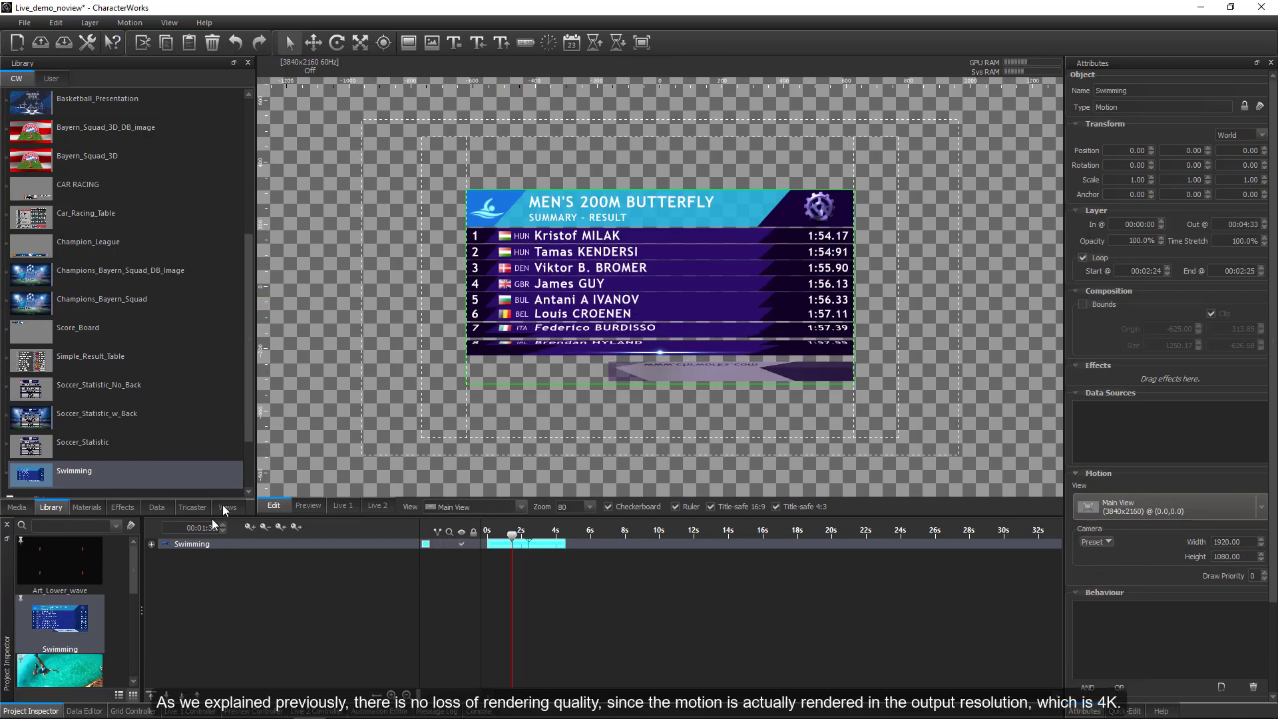
# Step: Add a new grid to the Grid Controller and name it swimming
pyautogui.click(132, 711)
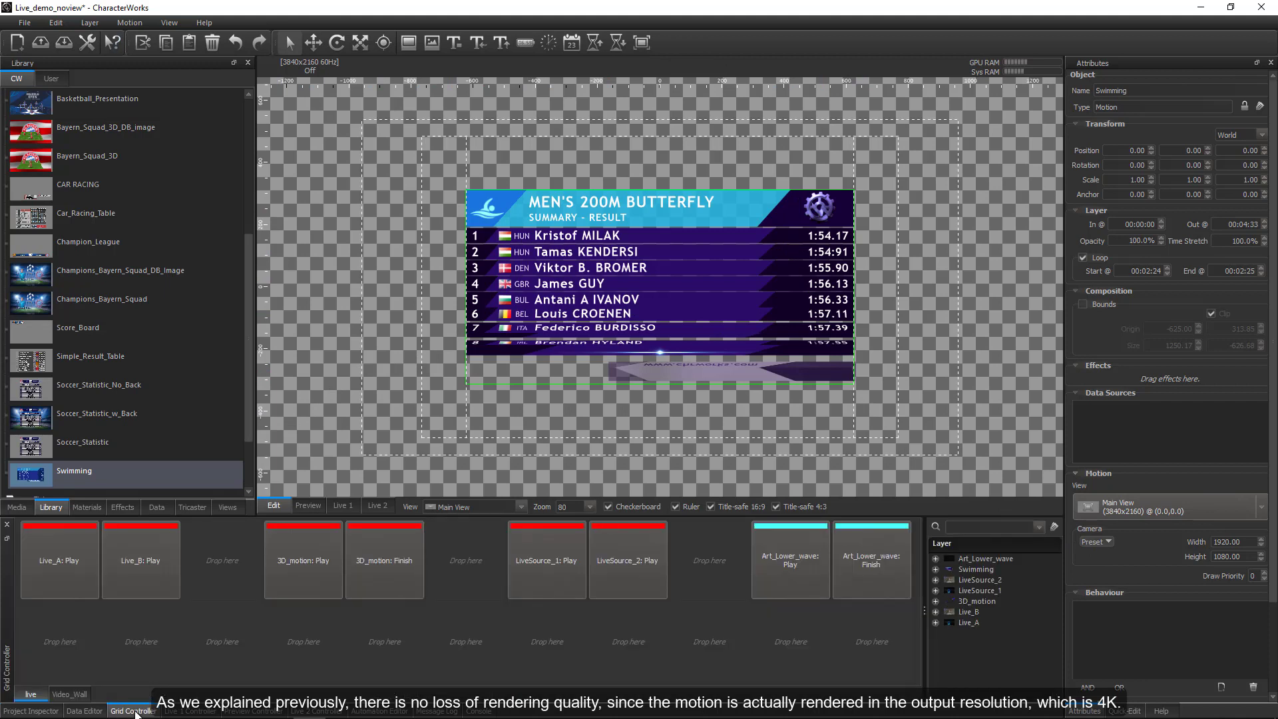
pyautogui.click(116, 702)
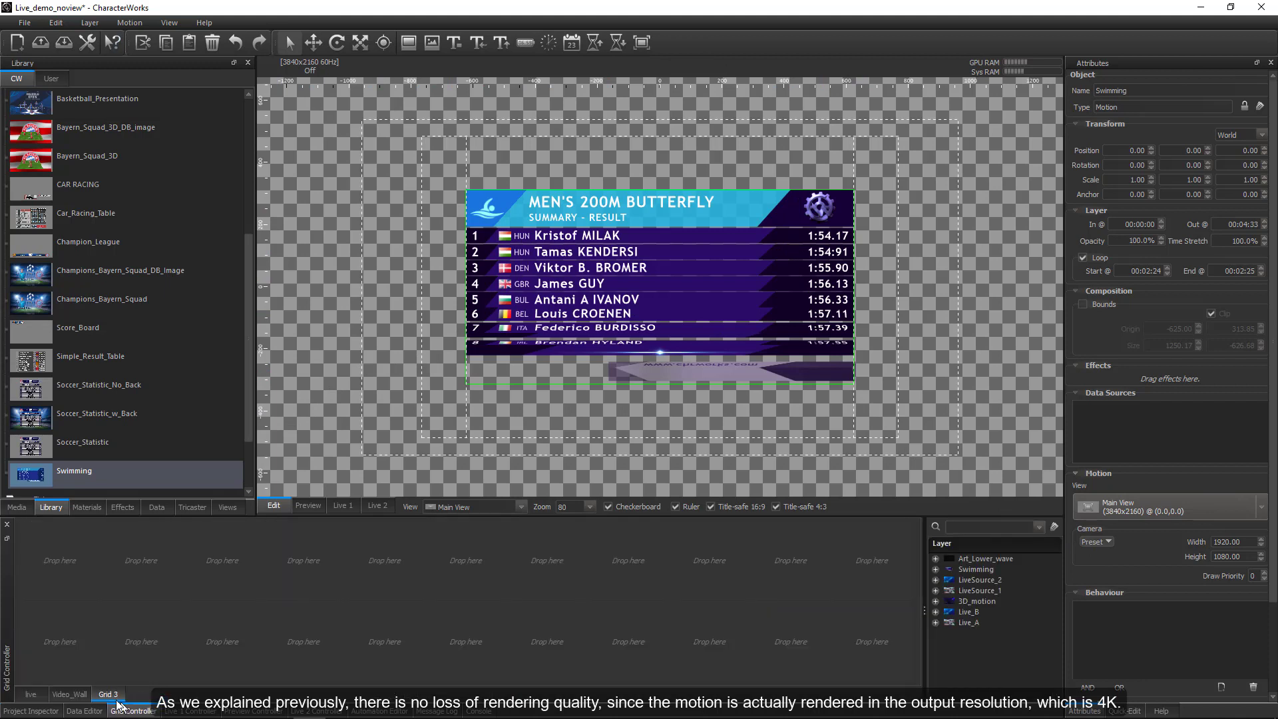
pyautogui.write('simming')
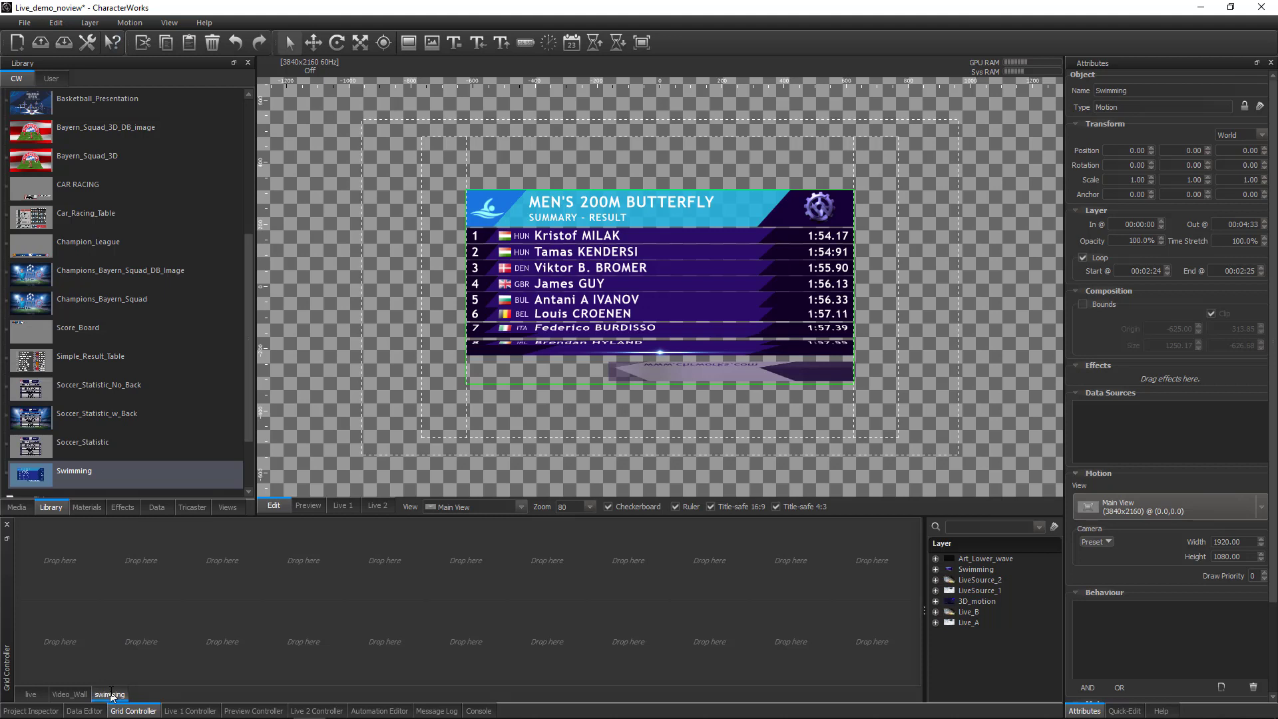
# Step: Add two cells for the Swimming layer to the swimming grid, one with the Play action and one below it set to Finish
pyautogui.moveTo(957, 569); pyautogui.dragTo(73, 566)
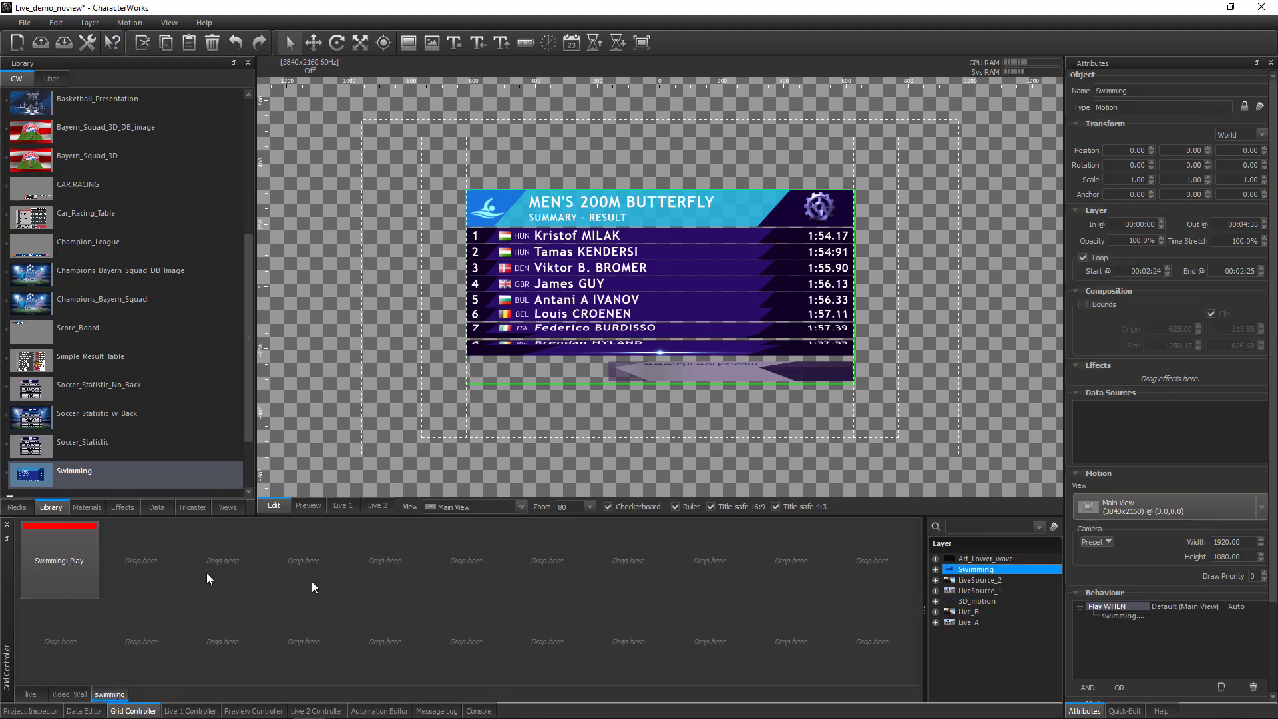
pyautogui.moveTo(959, 571); pyautogui.dragTo(76, 647)
pyautogui.rightClick(75, 647)
pyautogui.click(122, 396)
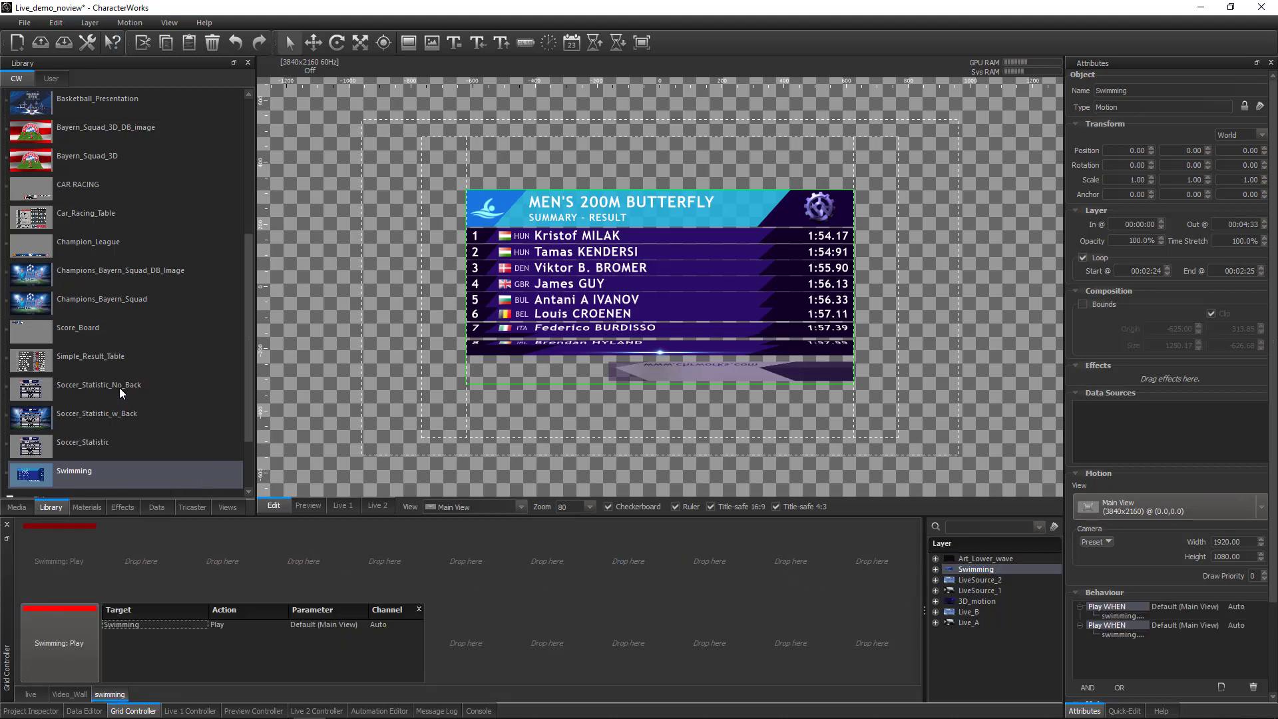
pyautogui.click(243, 629)
pyautogui.click(246, 667)
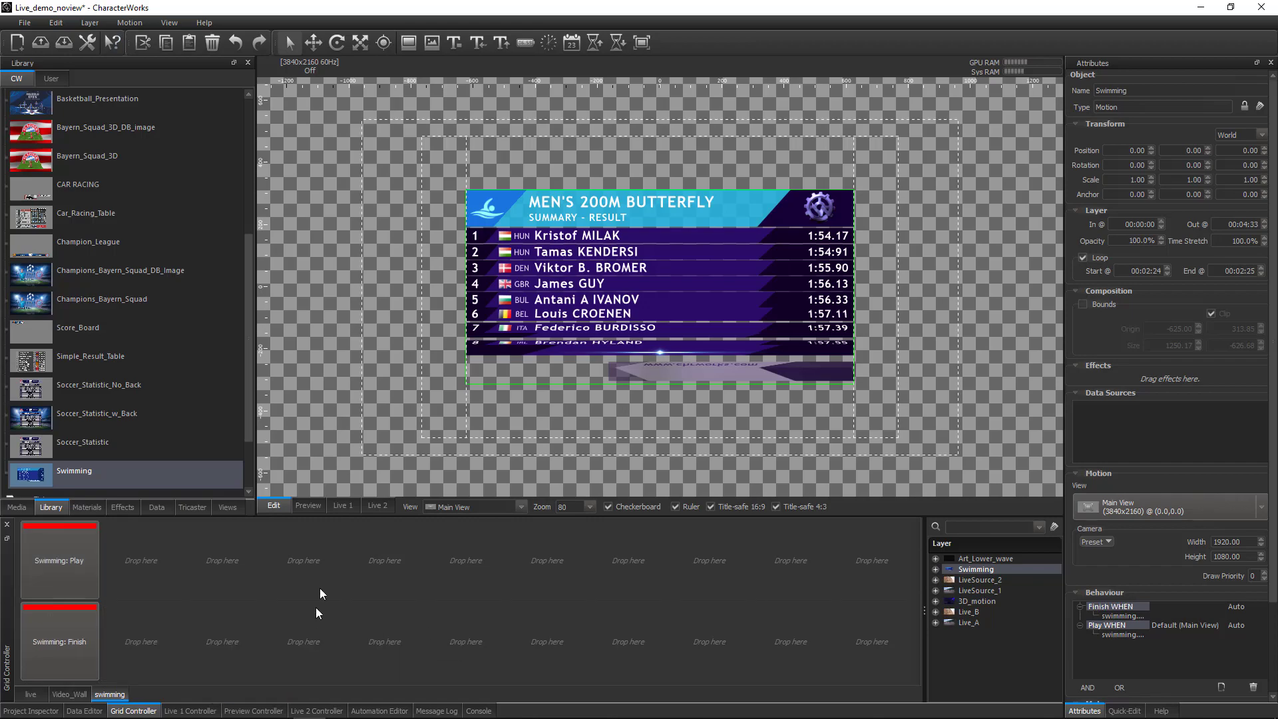
# Step: Show the Live 1 output and play the Swimming motion over the live video
pyautogui.click(343, 505)
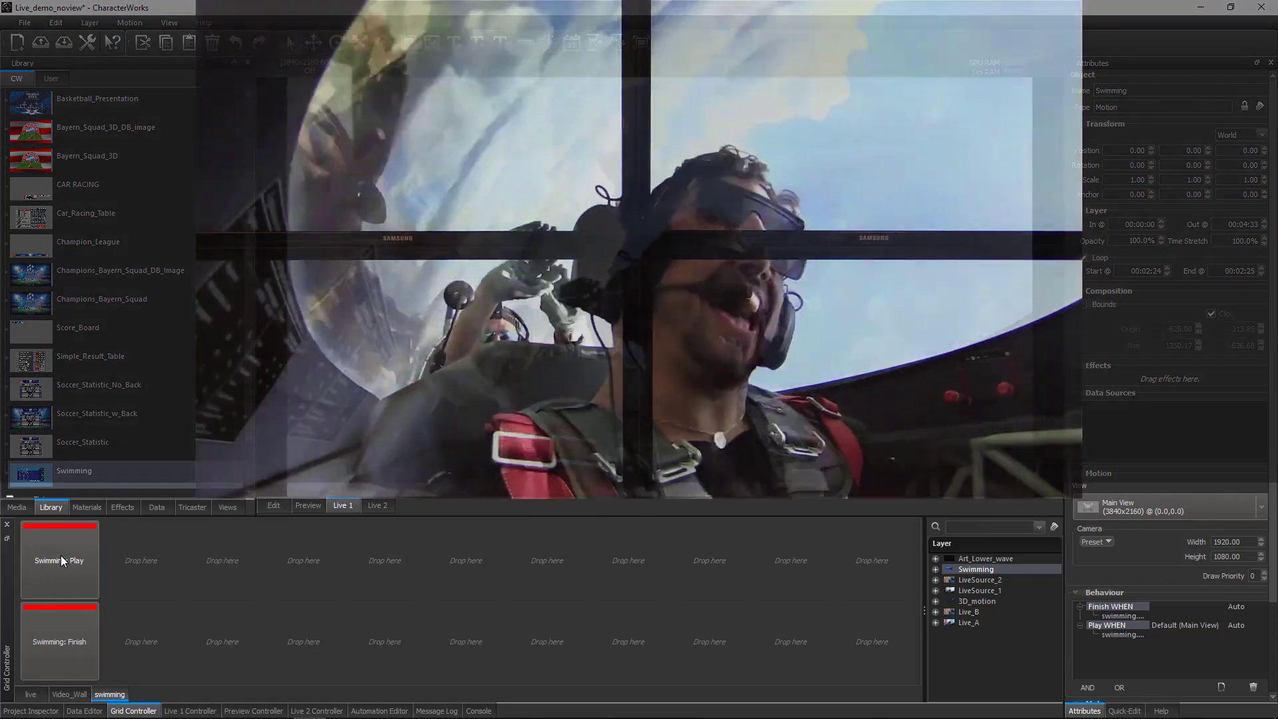
pyautogui.click(61, 560)
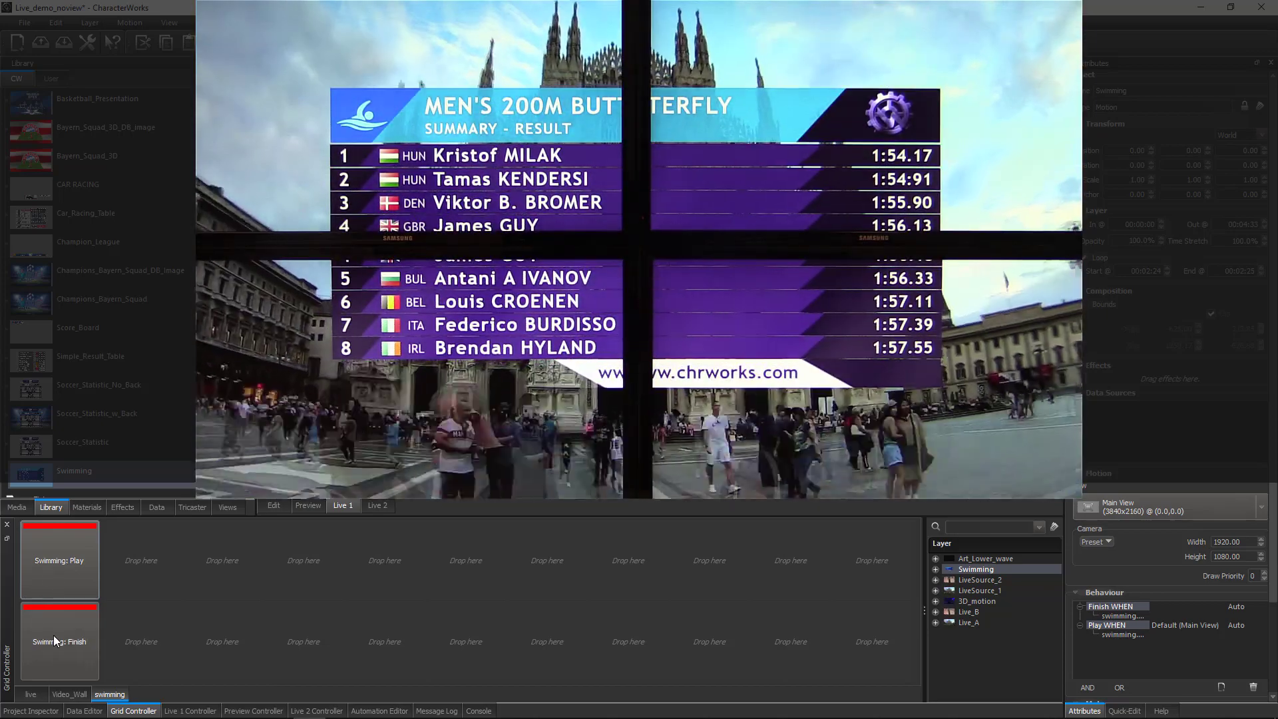
# Step: Finish the Swimming motion running over the live video, play it again, and finish it once more
pyautogui.click(54, 630)
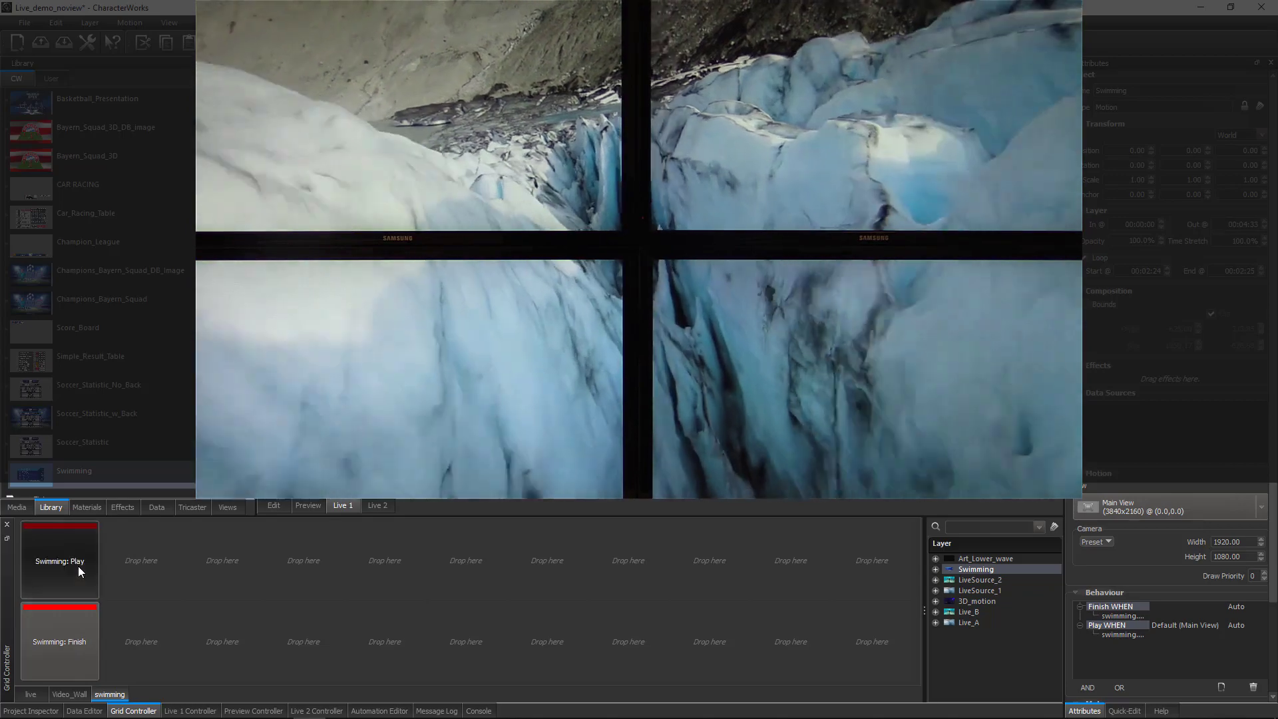
pyautogui.click(79, 567)
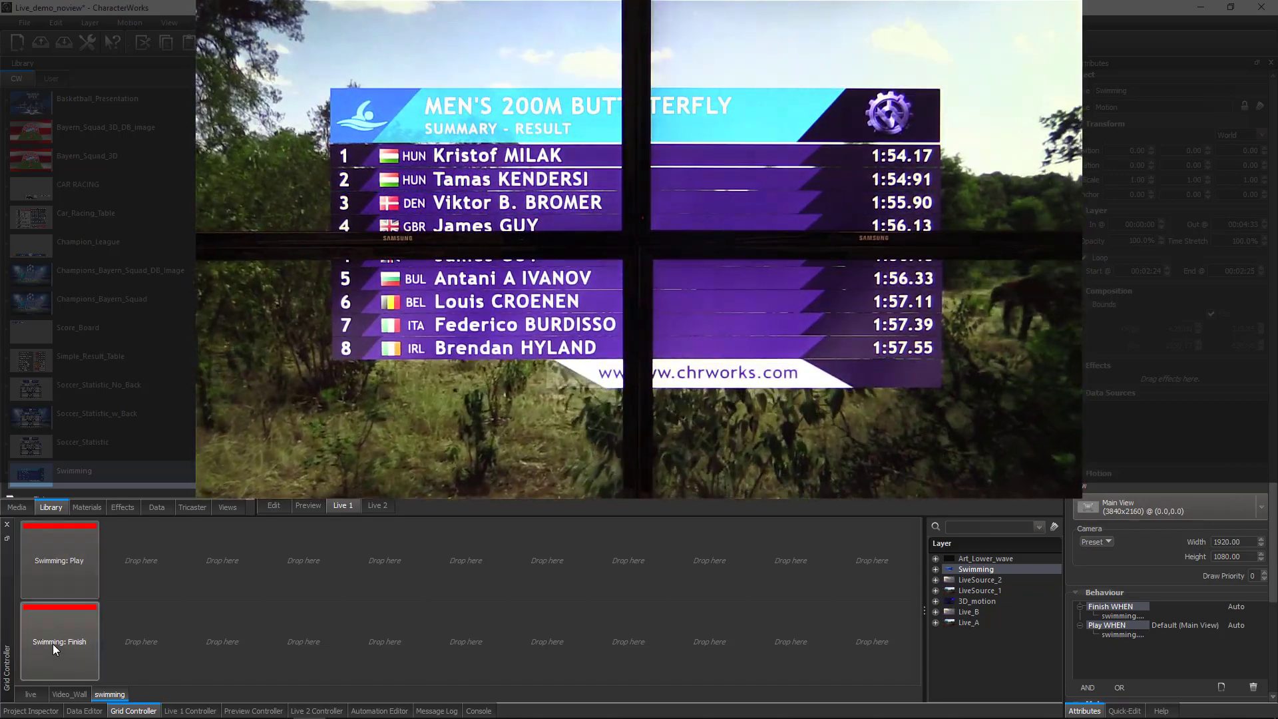
pyautogui.click(53, 644)
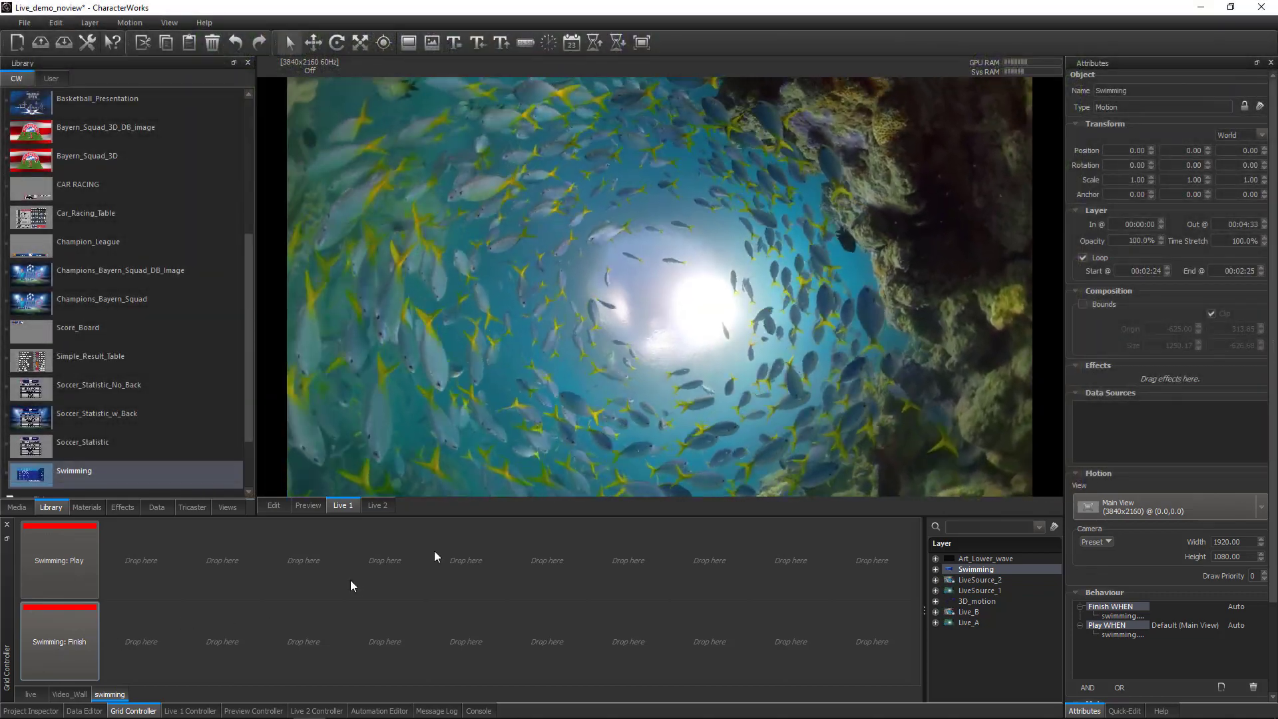
# Step: Return to the Edit canvas, deselect the Swimming motion and create a new view in the project's views list
pyautogui.click(31, 710)
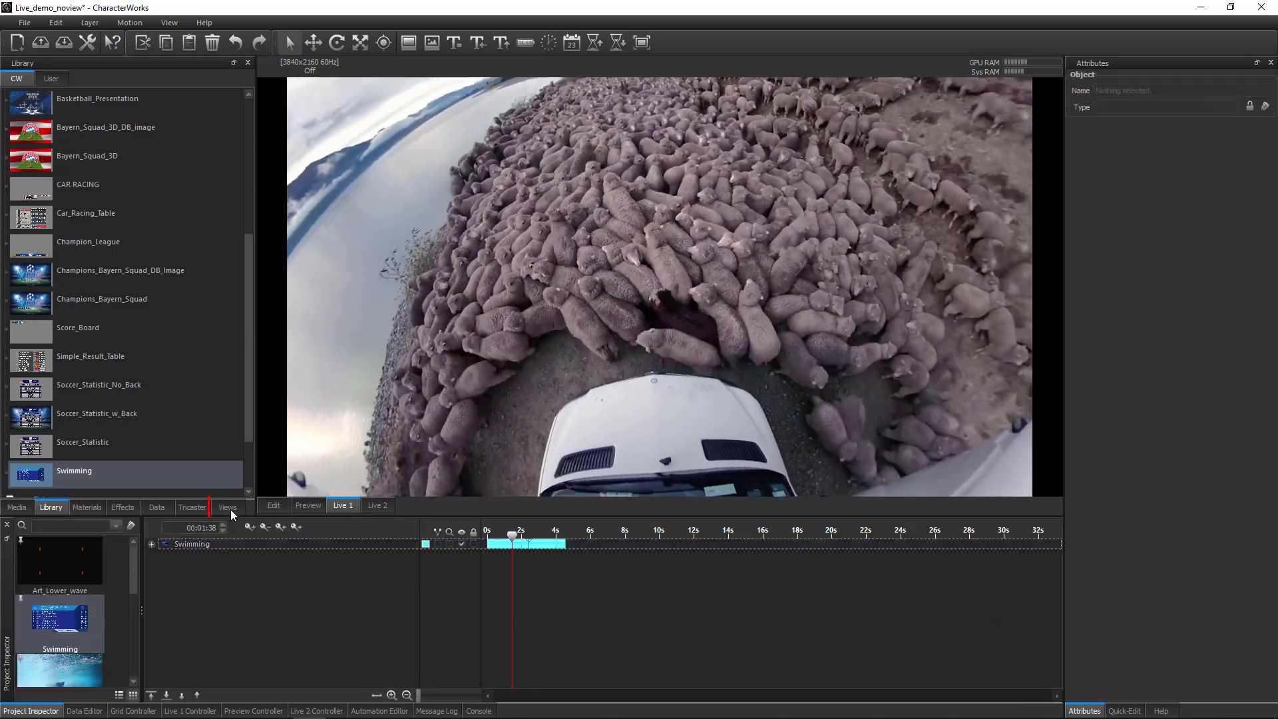
pyautogui.click(228, 508)
pyautogui.click(272, 507)
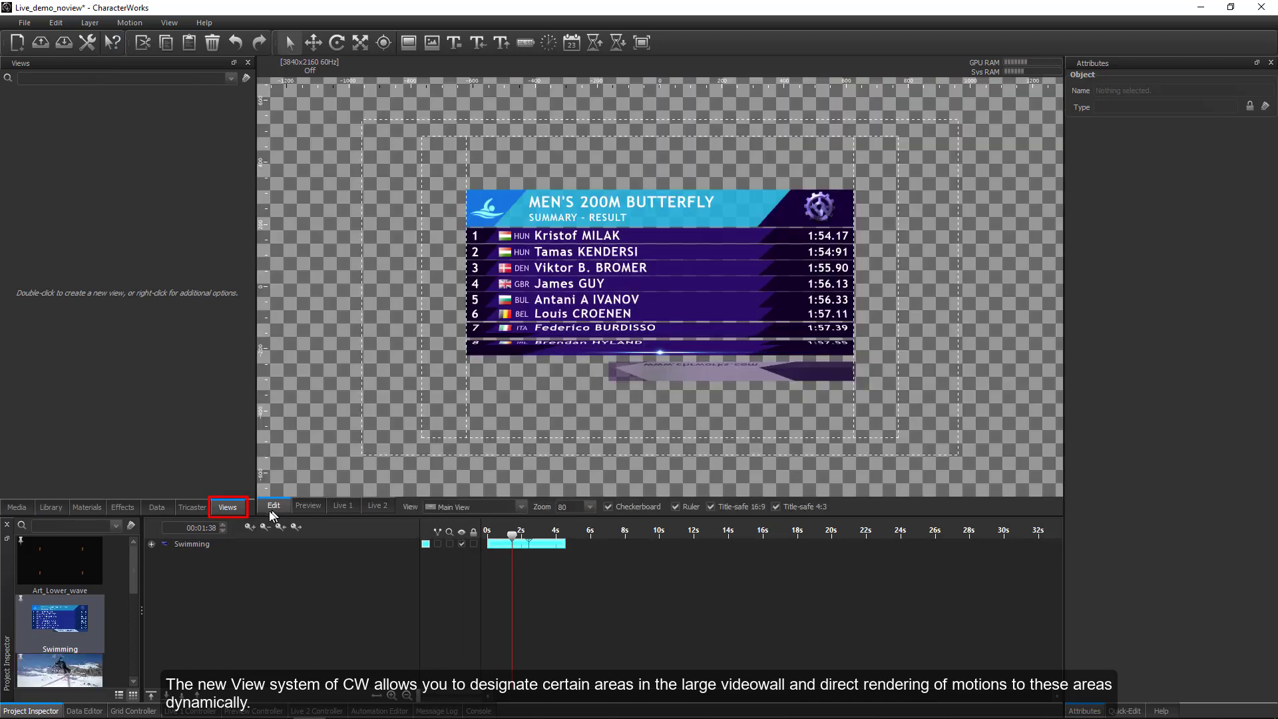
pyautogui.click(118, 598)
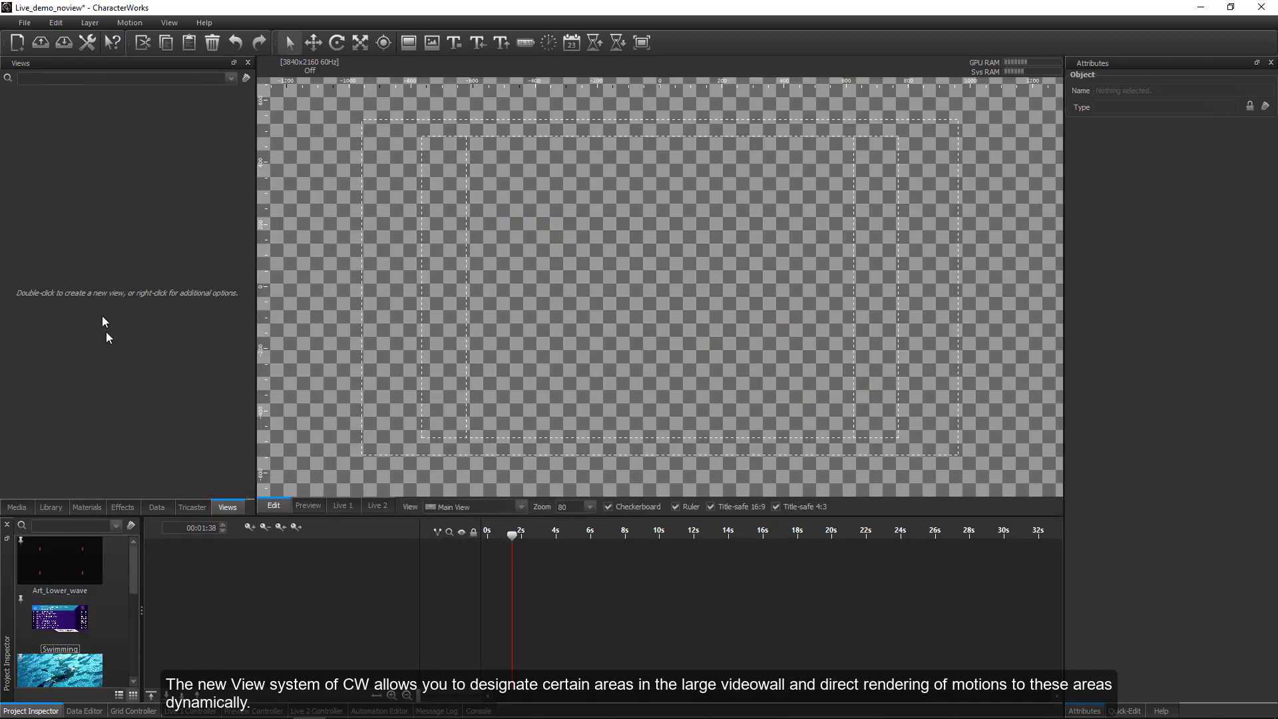
pyautogui.rightClick(153, 230)
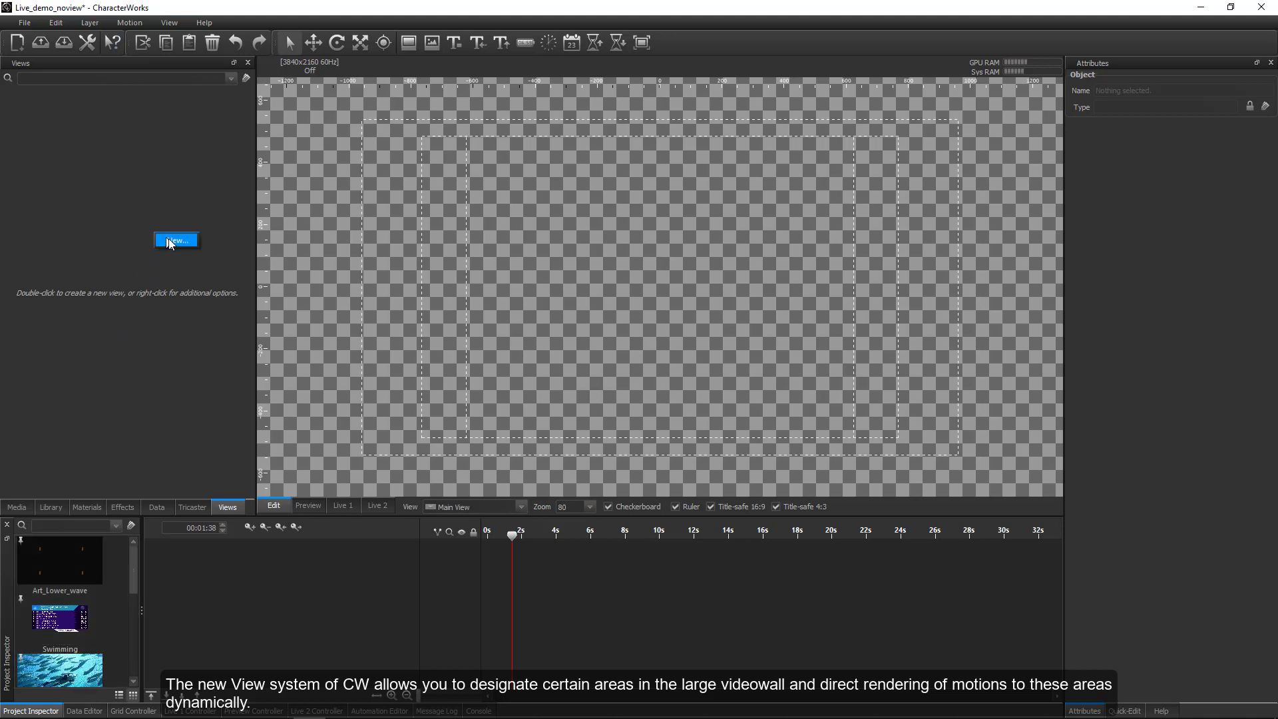
pyautogui.click(169, 239)
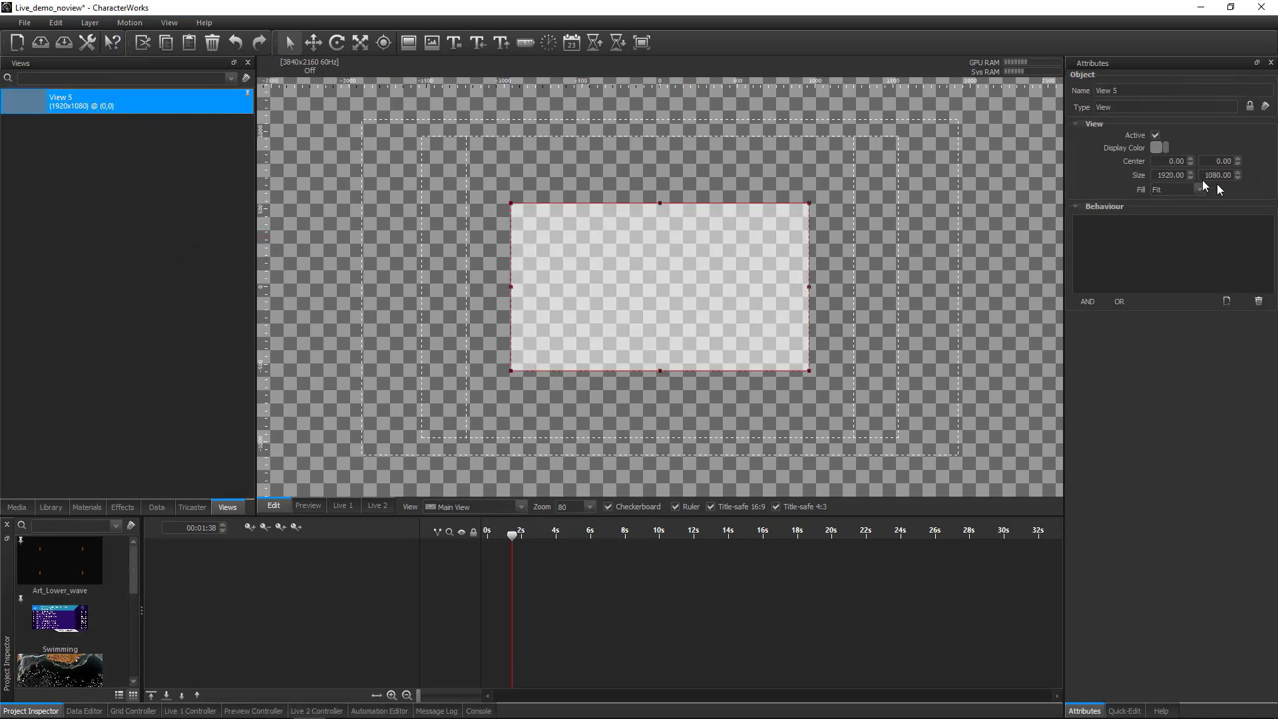
# Step: Set the new view's display color to red and its center to -960, 540
pyautogui.click(1156, 147)
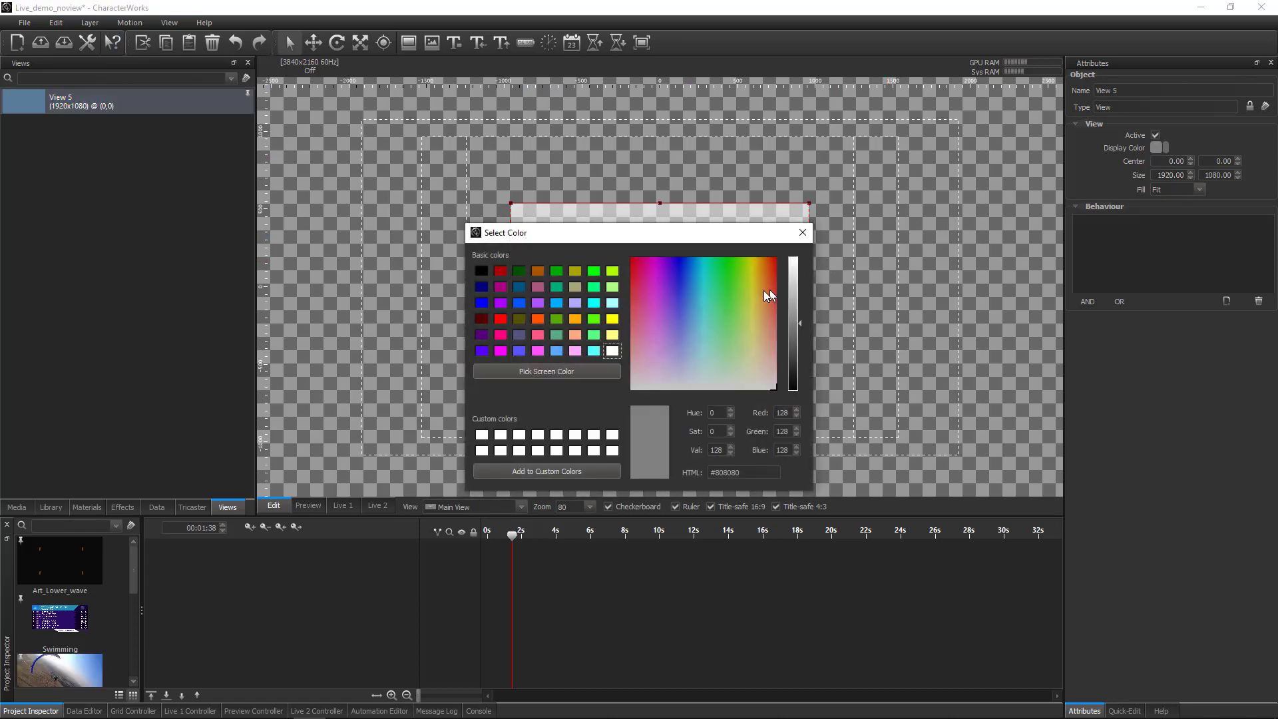
pyautogui.moveTo(769, 295); pyautogui.dragTo(779, 271)
pyautogui.click(803, 236)
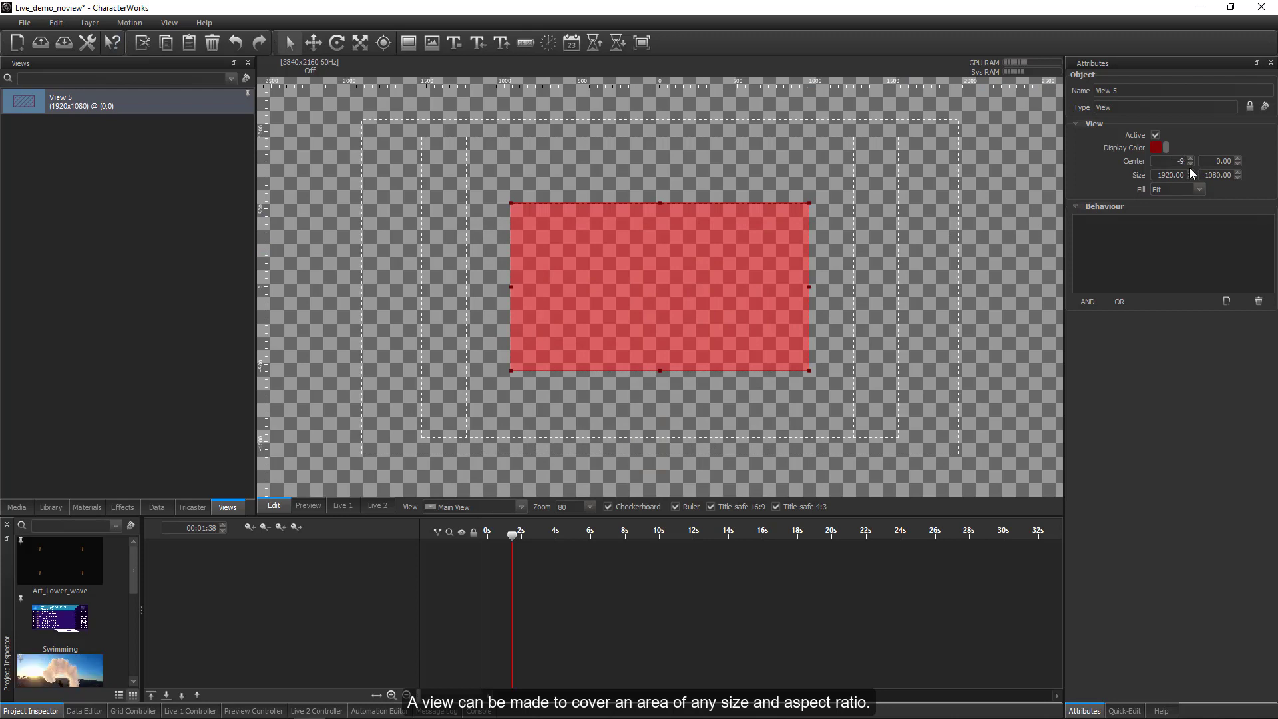
pyautogui.write('-960')
pyautogui.press('Tab')
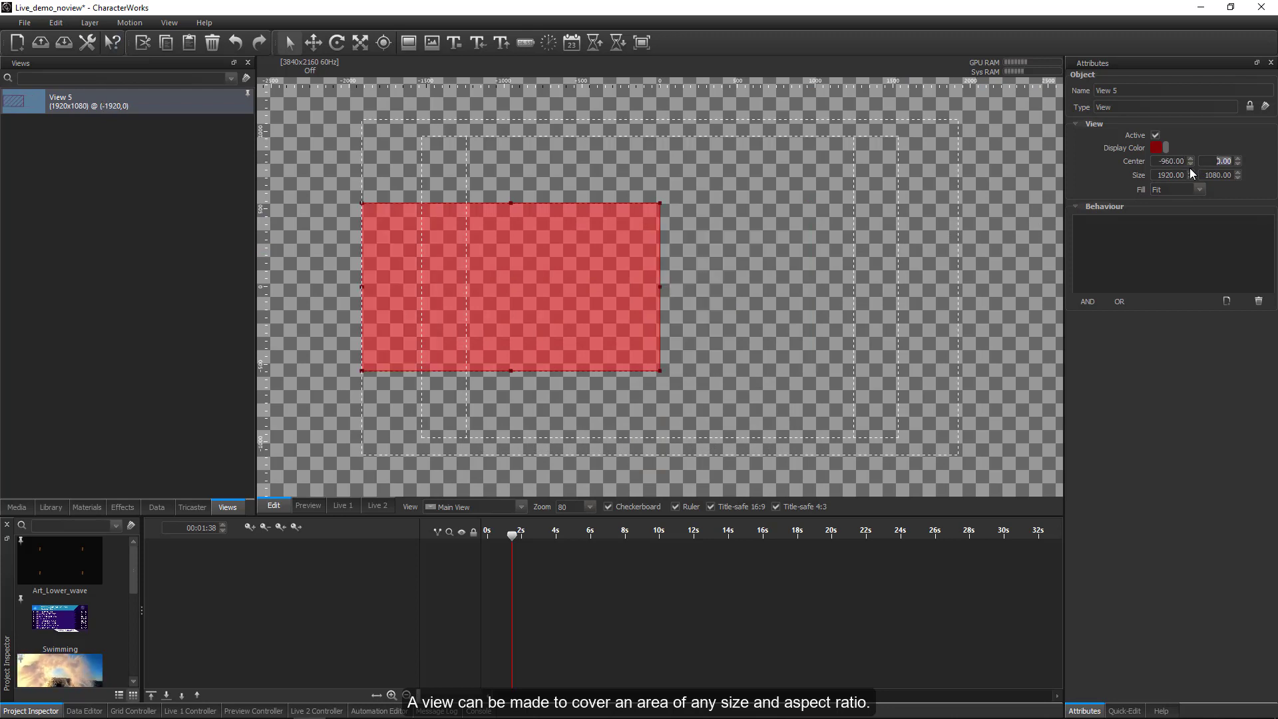
pyautogui.write('540')
pyautogui.press('Return')
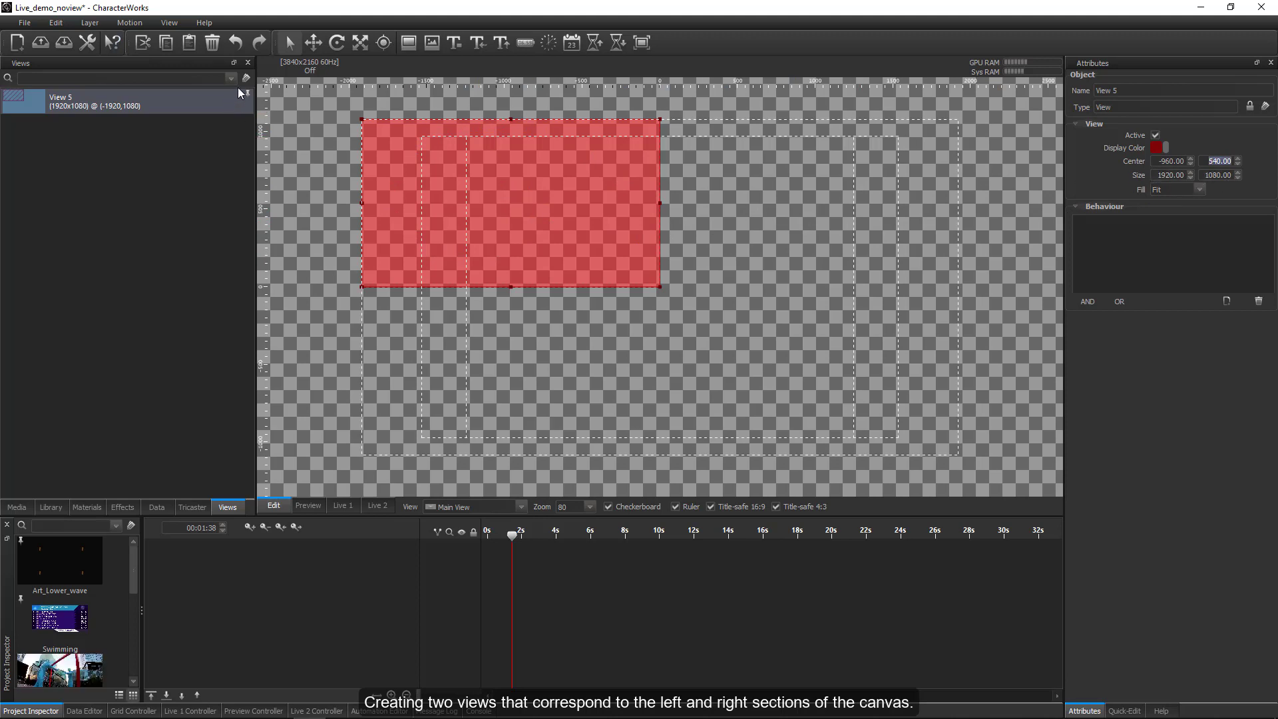
# Step: Rename the red view as Top_Left and pin it in the views list
pyautogui.doubleClick(73, 99)
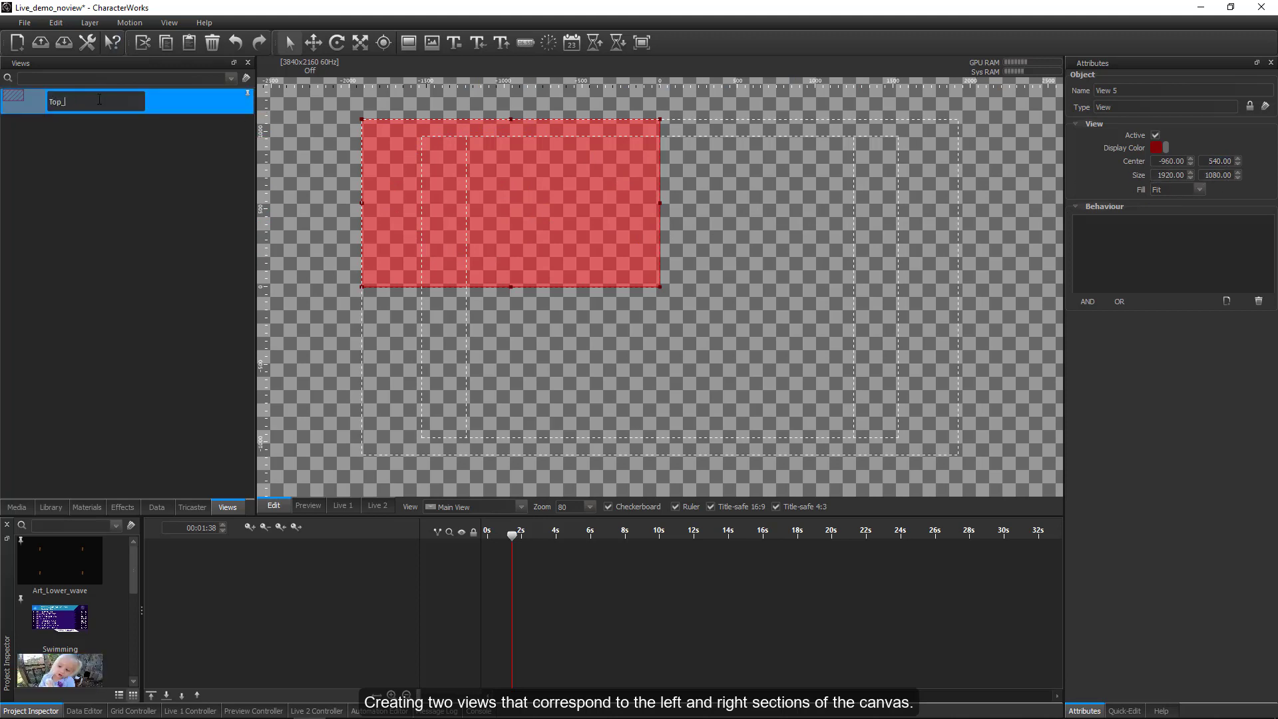
pyautogui.write('Top_Left')
pyautogui.press('Return')
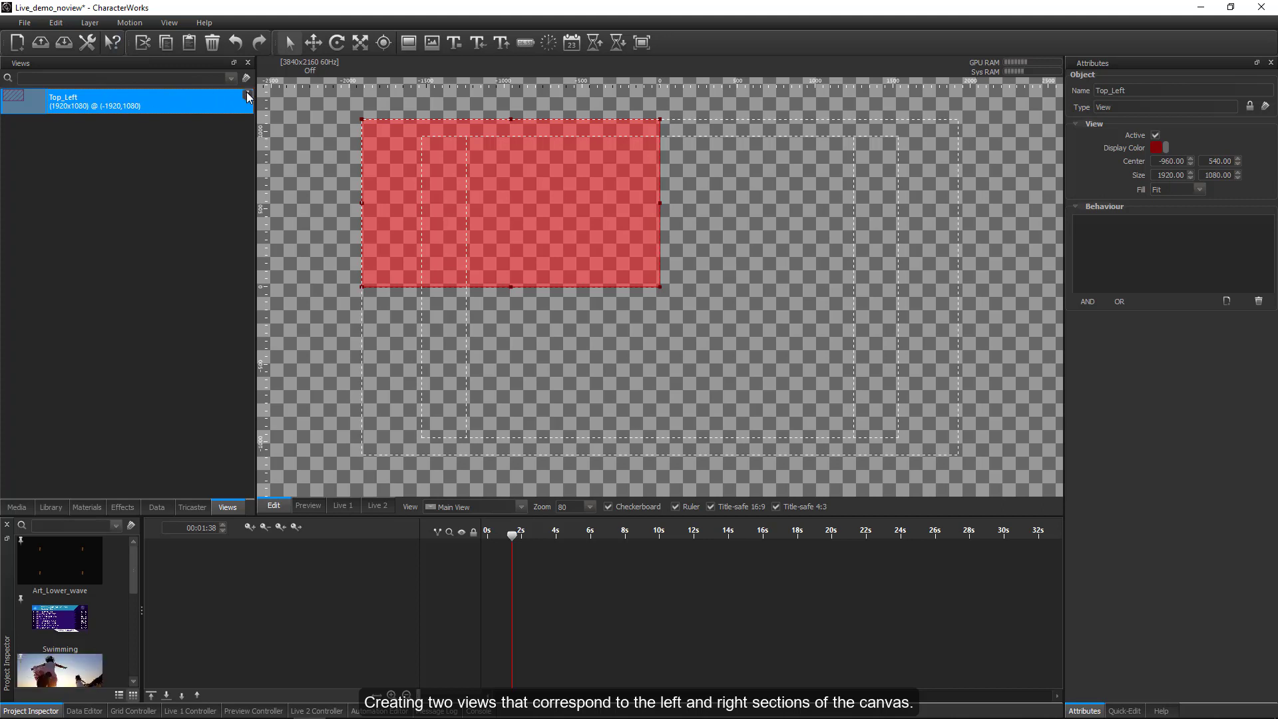
# Step: Create a second view and name it Top_Right
pyautogui.rightClick(208, 141)
pyautogui.click(214, 199)
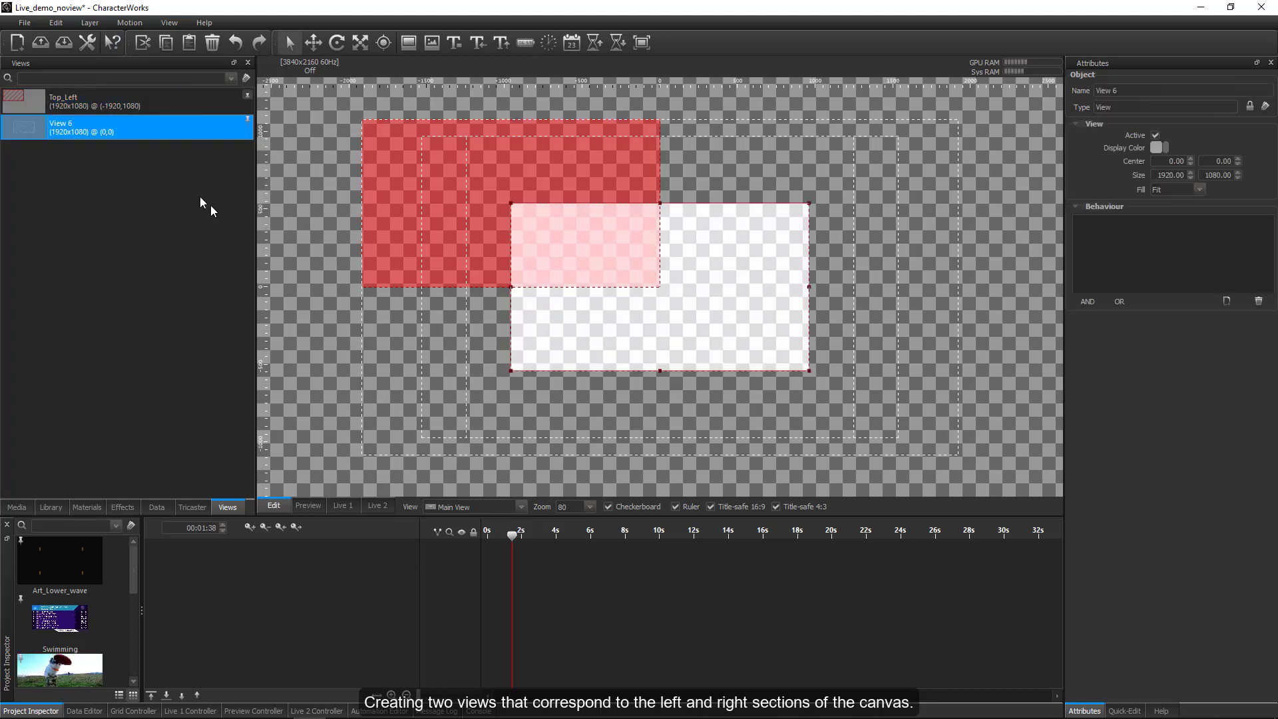
pyautogui.doubleClick(81, 123)
pyautogui.write('Top_Righ')
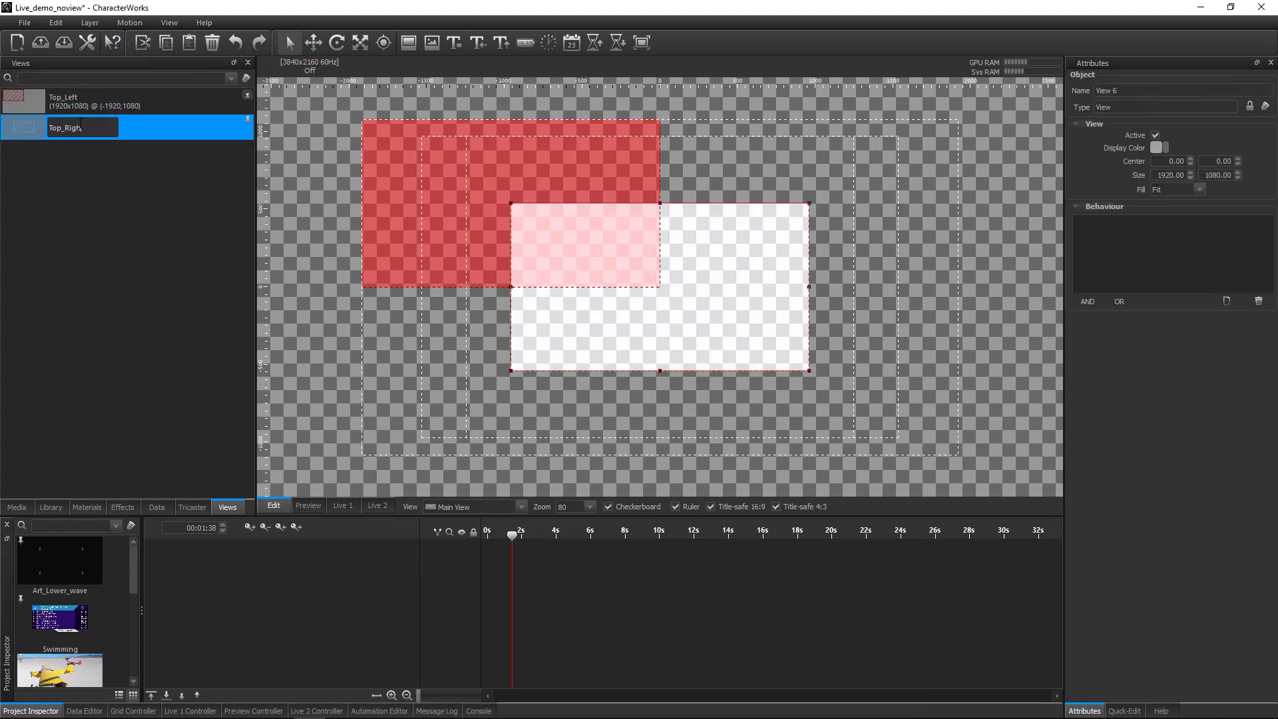
pyautogui.write('t')
pyautogui.press('Return')
# Step: Set the Top_Right view's center to 960, 520
pyautogui.click(1178, 161)
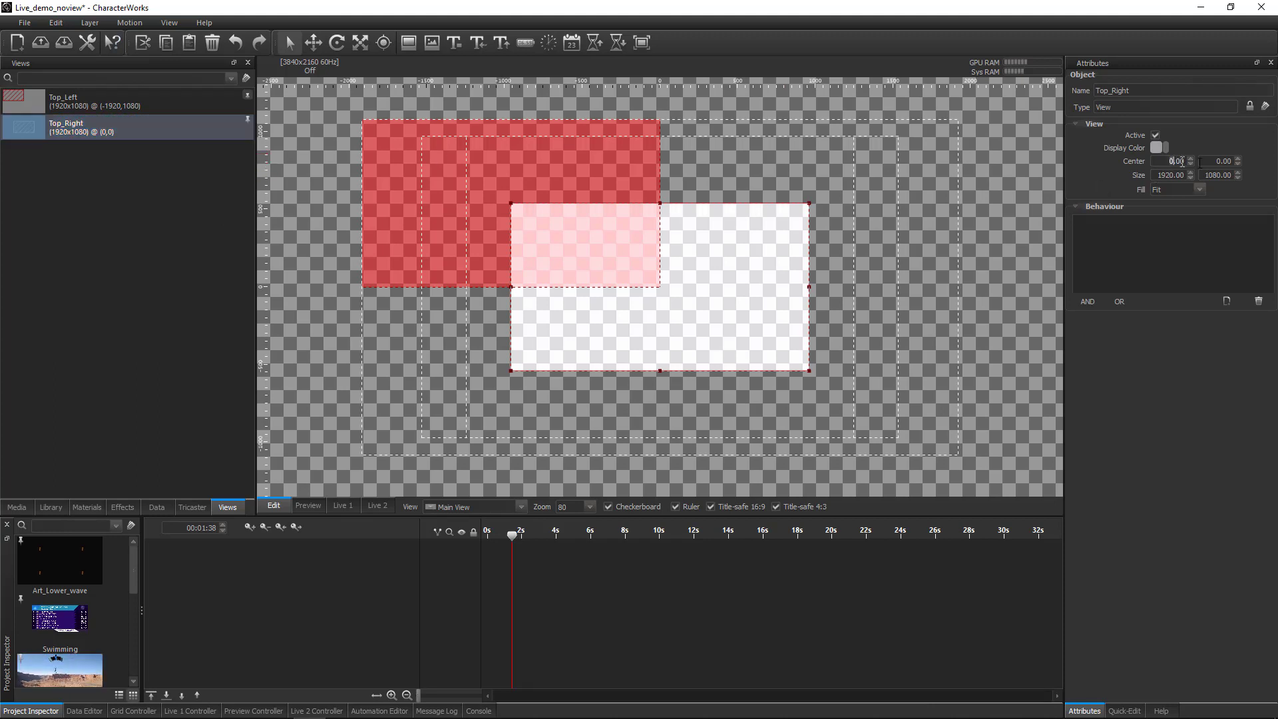
pyautogui.write('960')
pyautogui.press('Tab')
pyautogui.write('5')
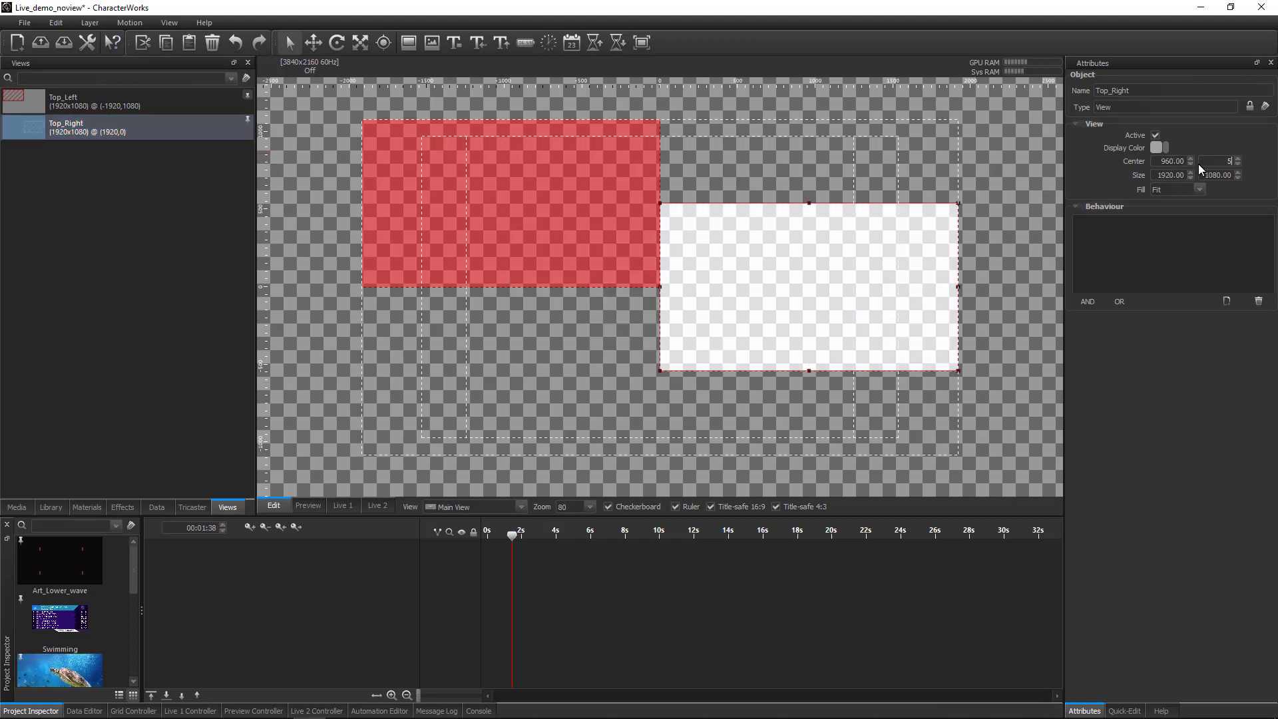
pyautogui.write('20')
pyautogui.press('Return')
# Step: Set the Top_Right view's display color to yellow and pin the view in the views list
pyautogui.click(1156, 147)
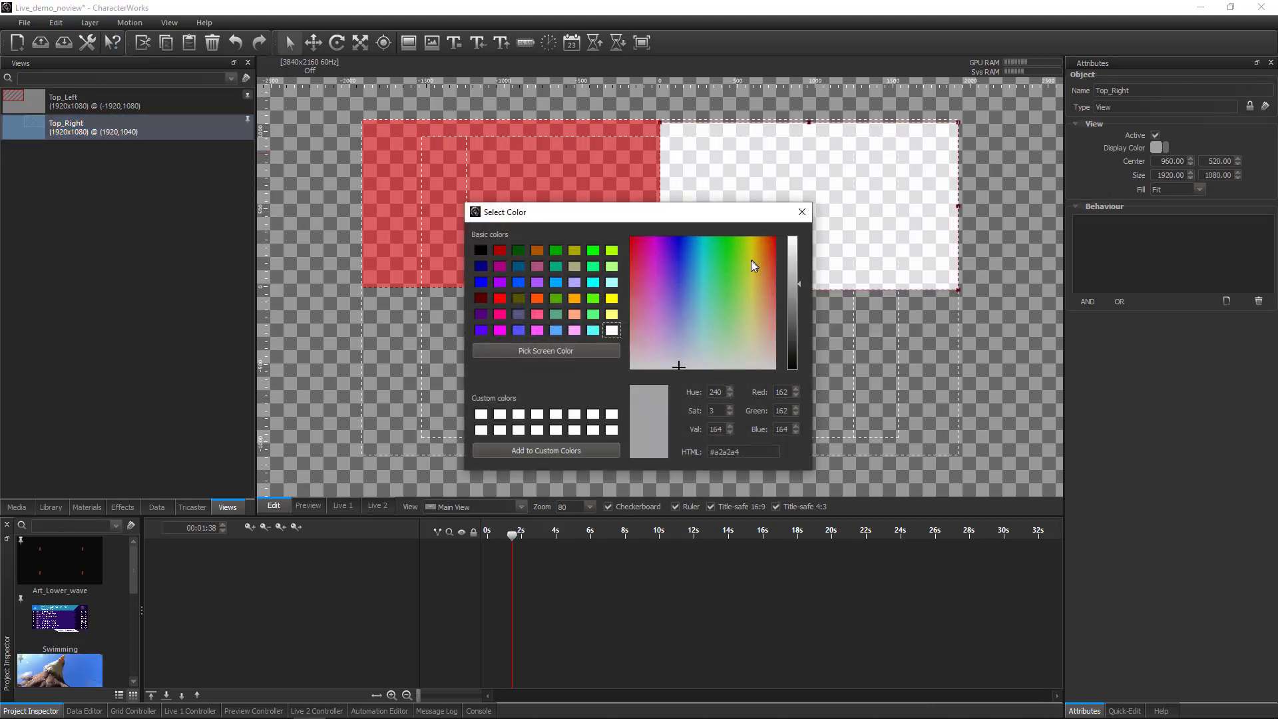
pyautogui.click(751, 260)
pyautogui.click(801, 211)
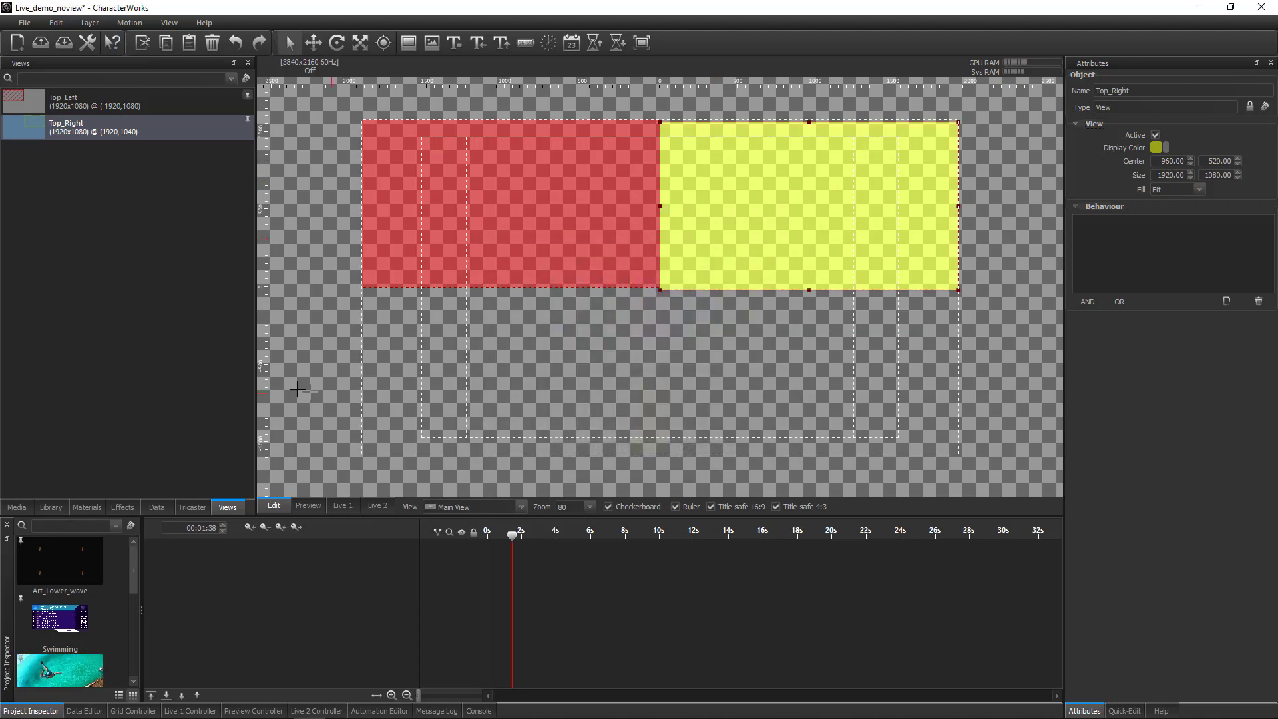
pyautogui.click(243, 128)
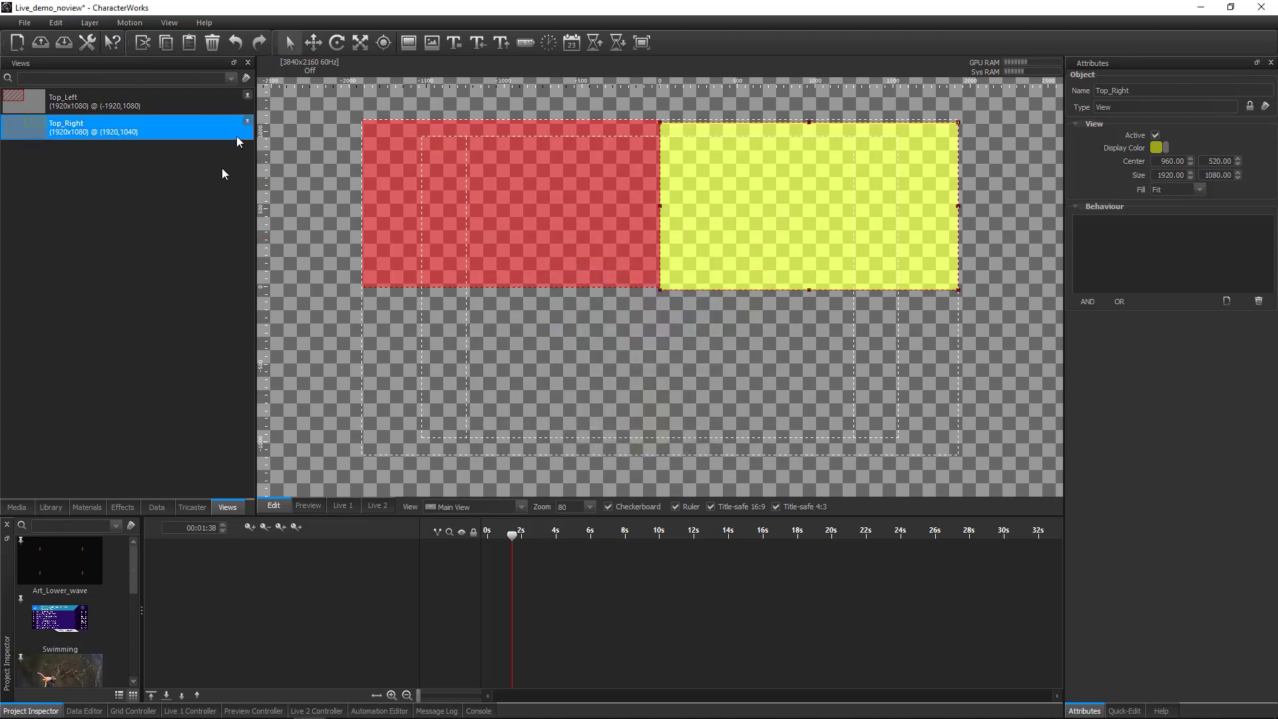
# Step: Select the Swimming motion and assign it to the Top_Left view
pyautogui.click(60, 627)
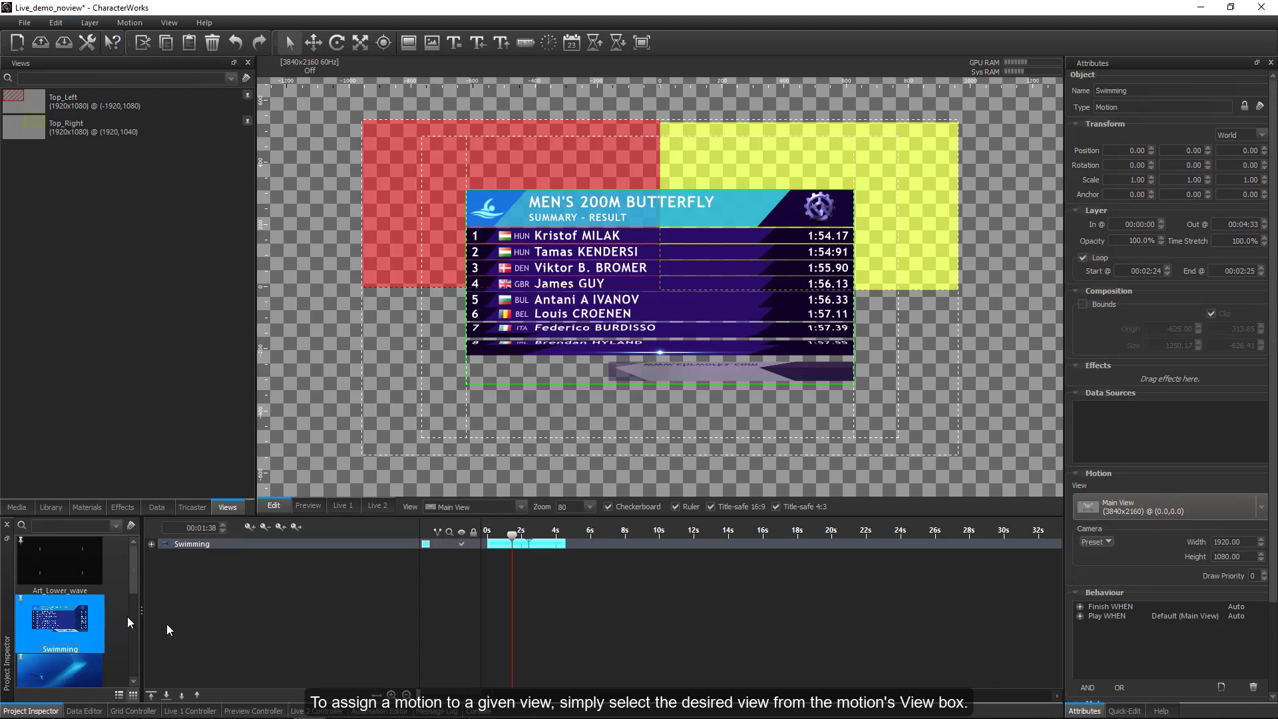
pyautogui.click(1121, 510)
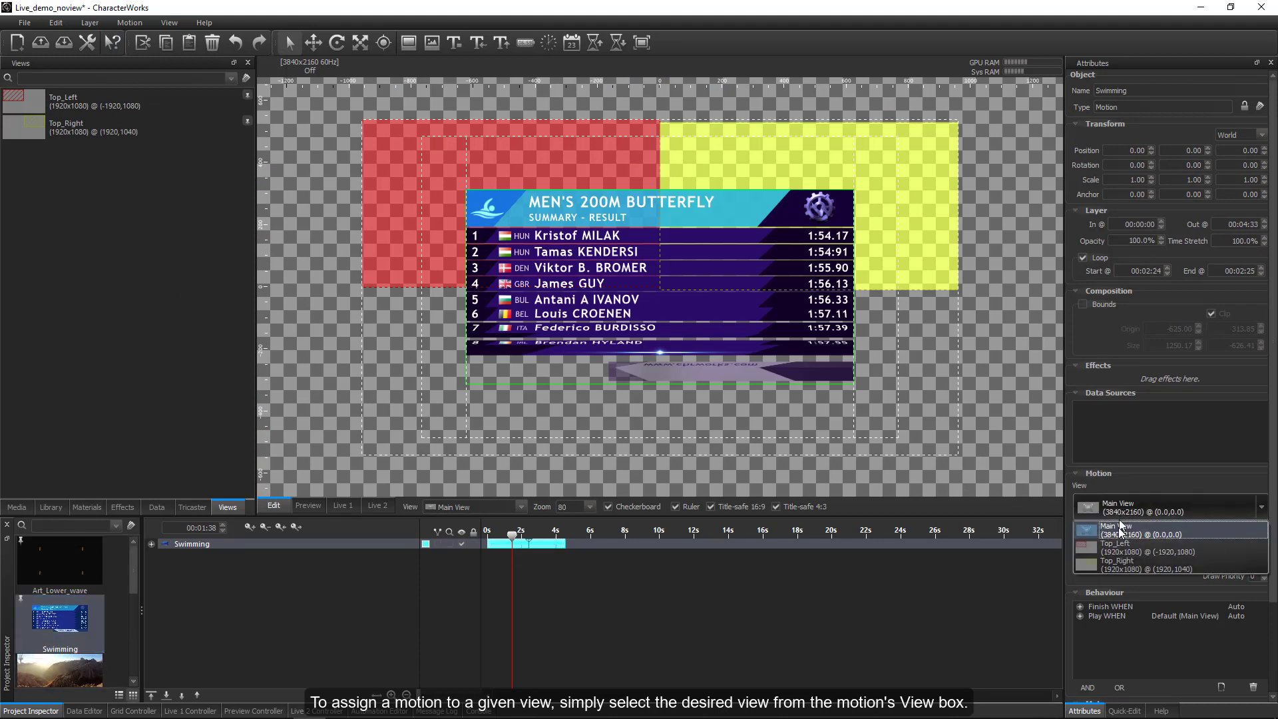
pyautogui.click(1116, 545)
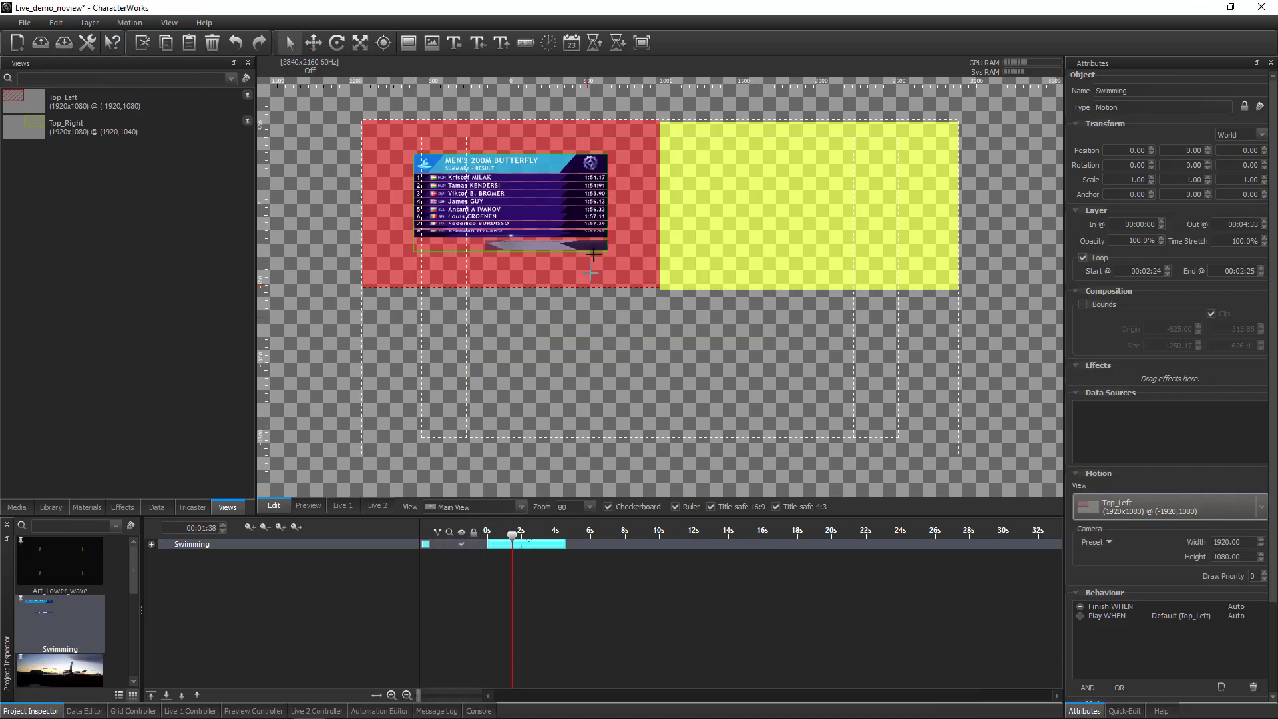
# Step: Assign the Swimming motion to the Top_Right view, and play and finish it there from the swimming grid
pyautogui.click(1129, 509)
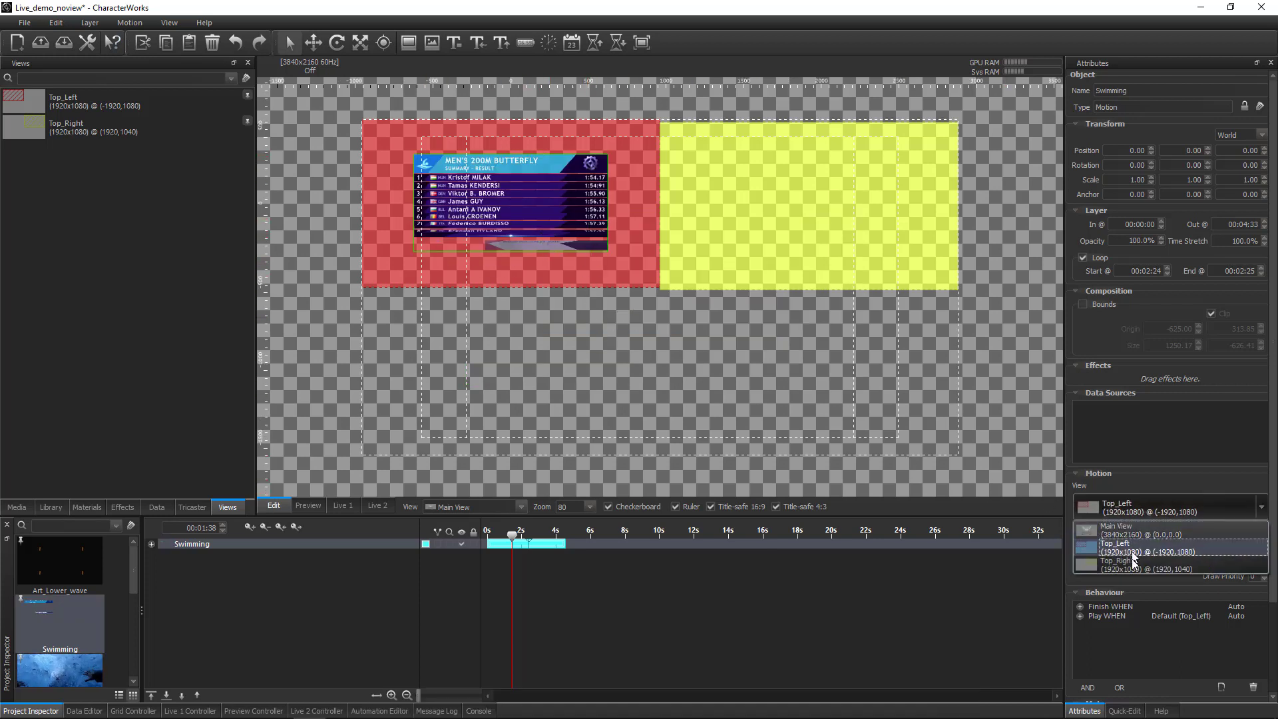
pyautogui.click(1132, 568)
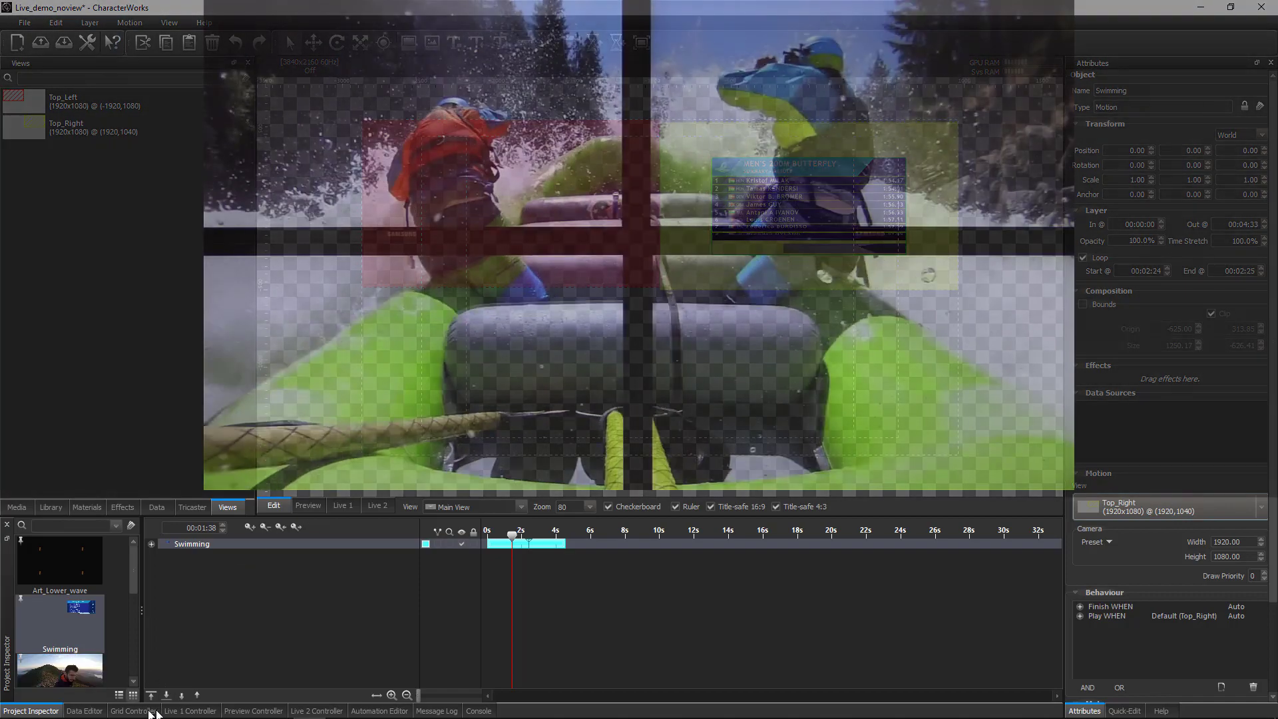
pyautogui.click(133, 711)
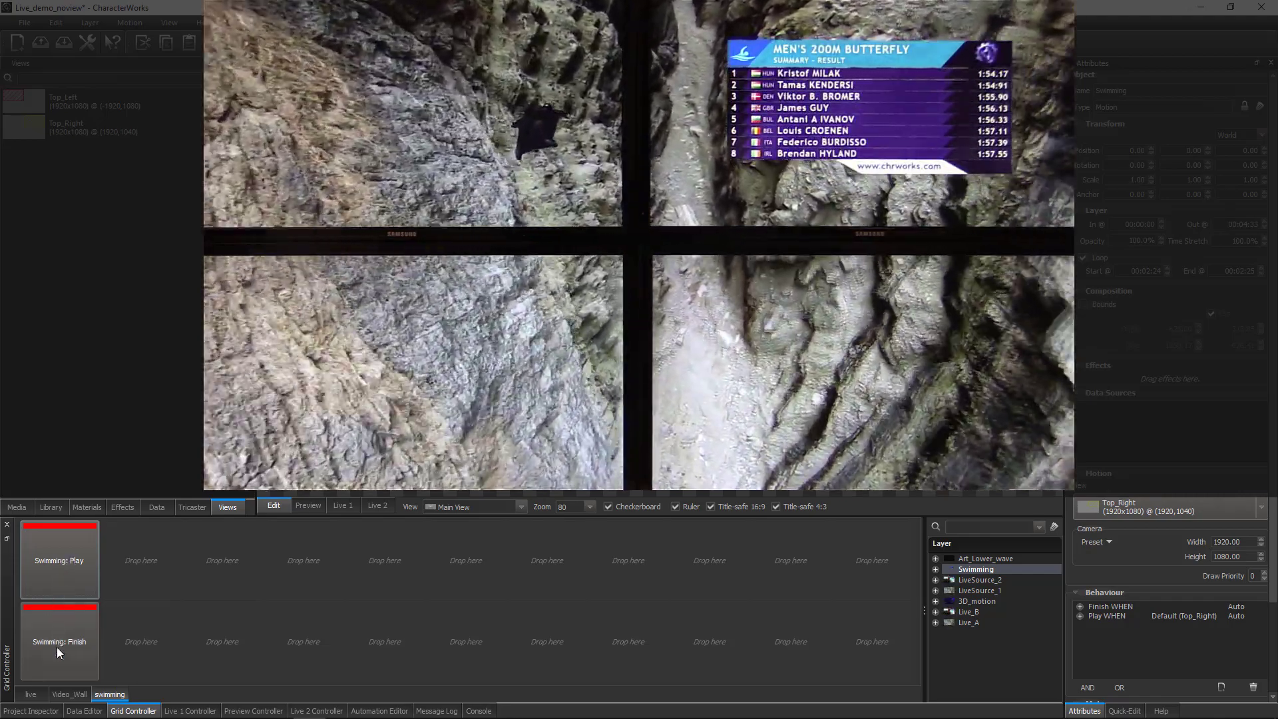
pyautogui.click(57, 647)
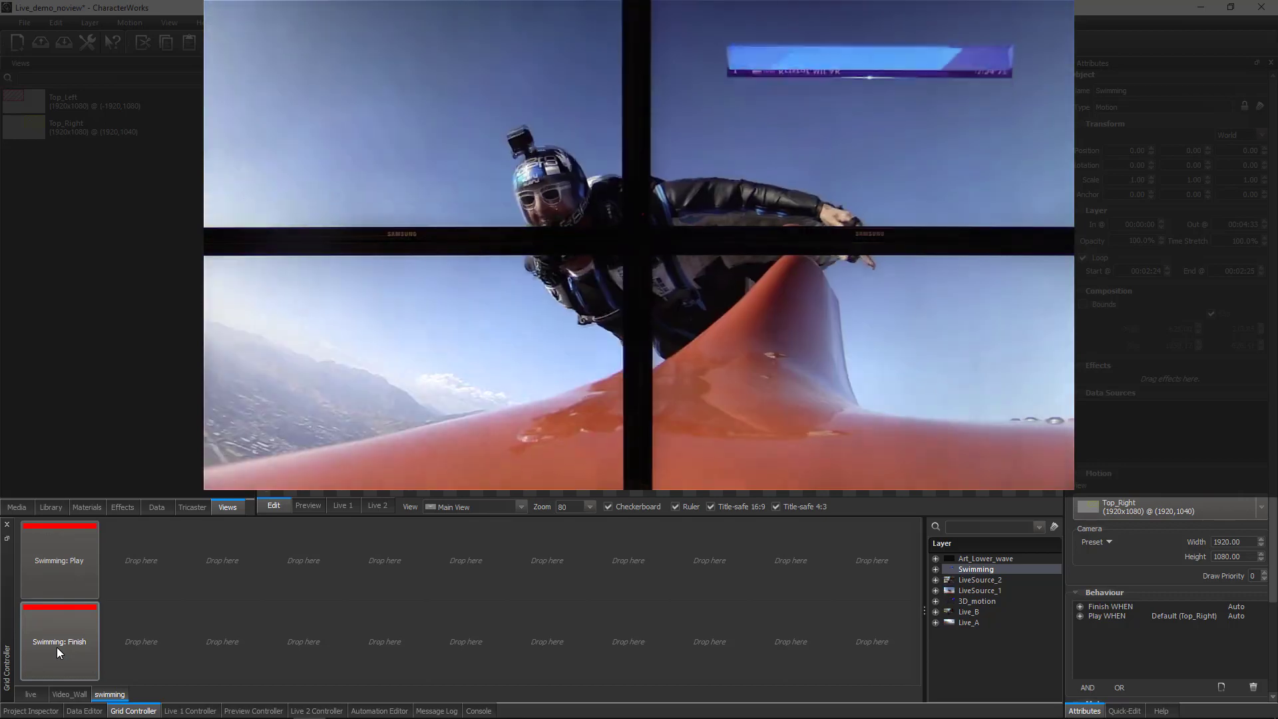
# Step: Reassign the Swimming motion to the Top_Left view and play it over the live video from the swimming grid
pyautogui.click(54, 711)
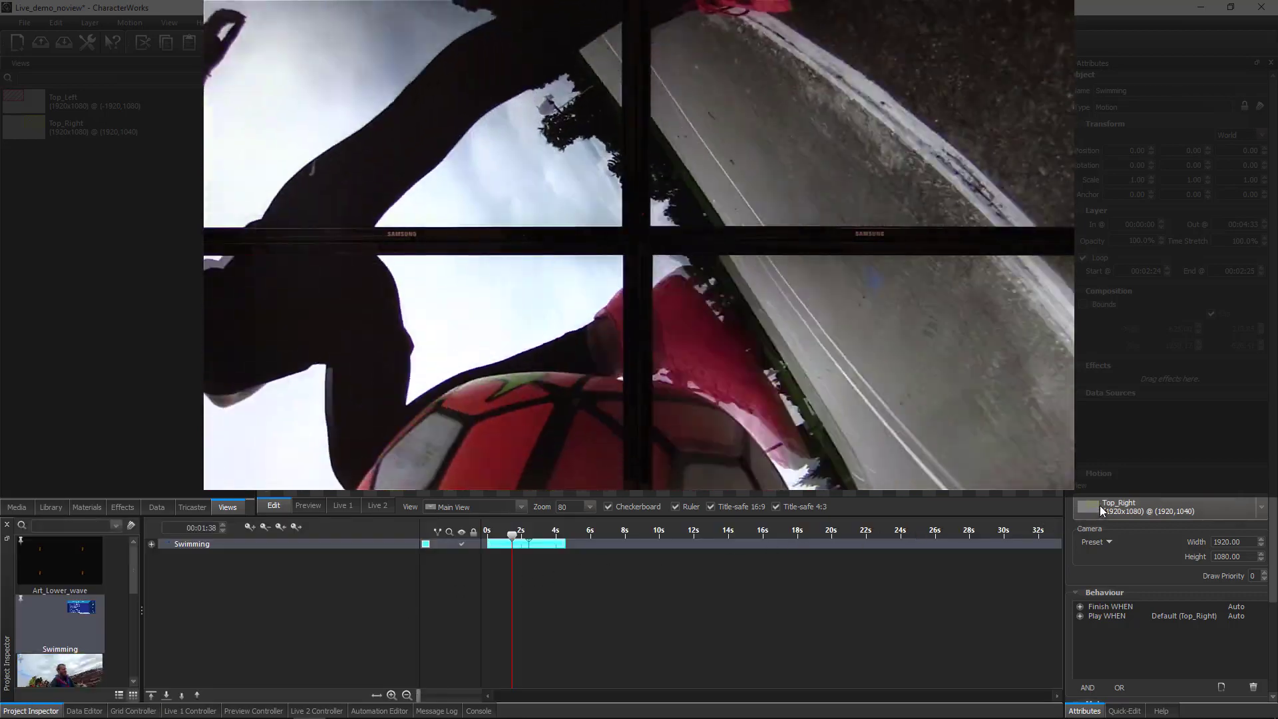
pyautogui.click(1101, 507)
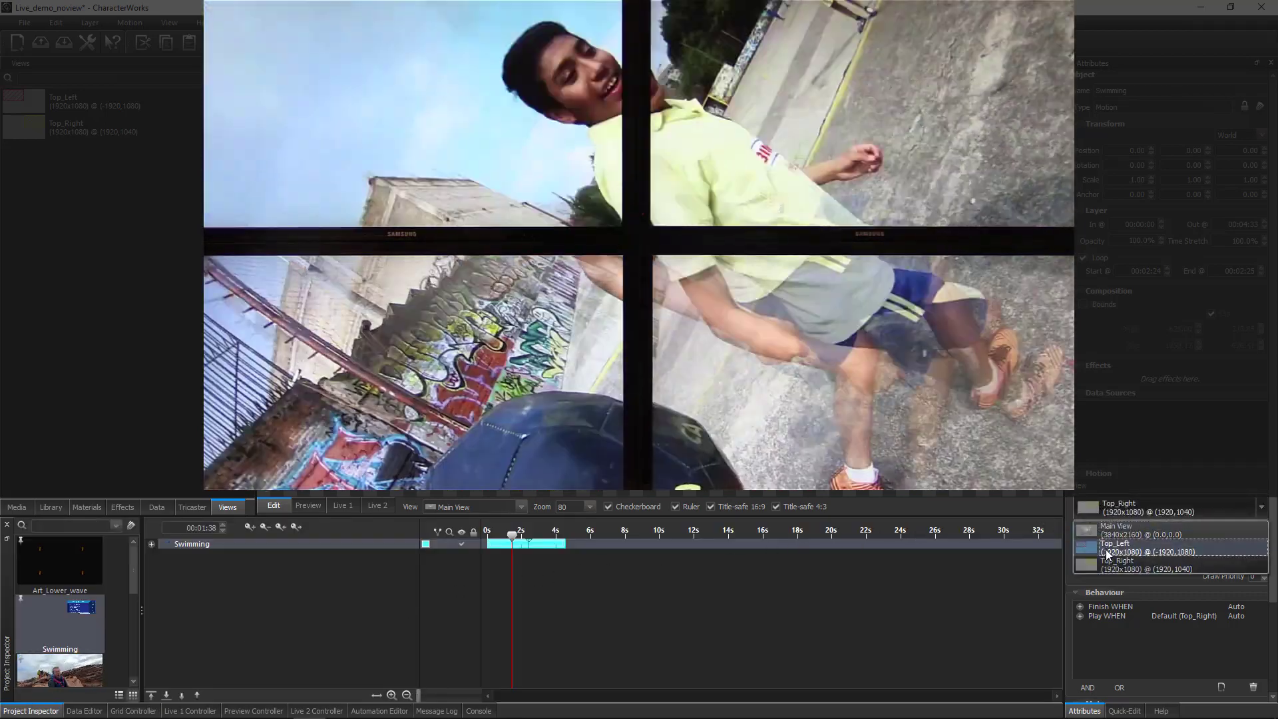
pyautogui.click(1105, 550)
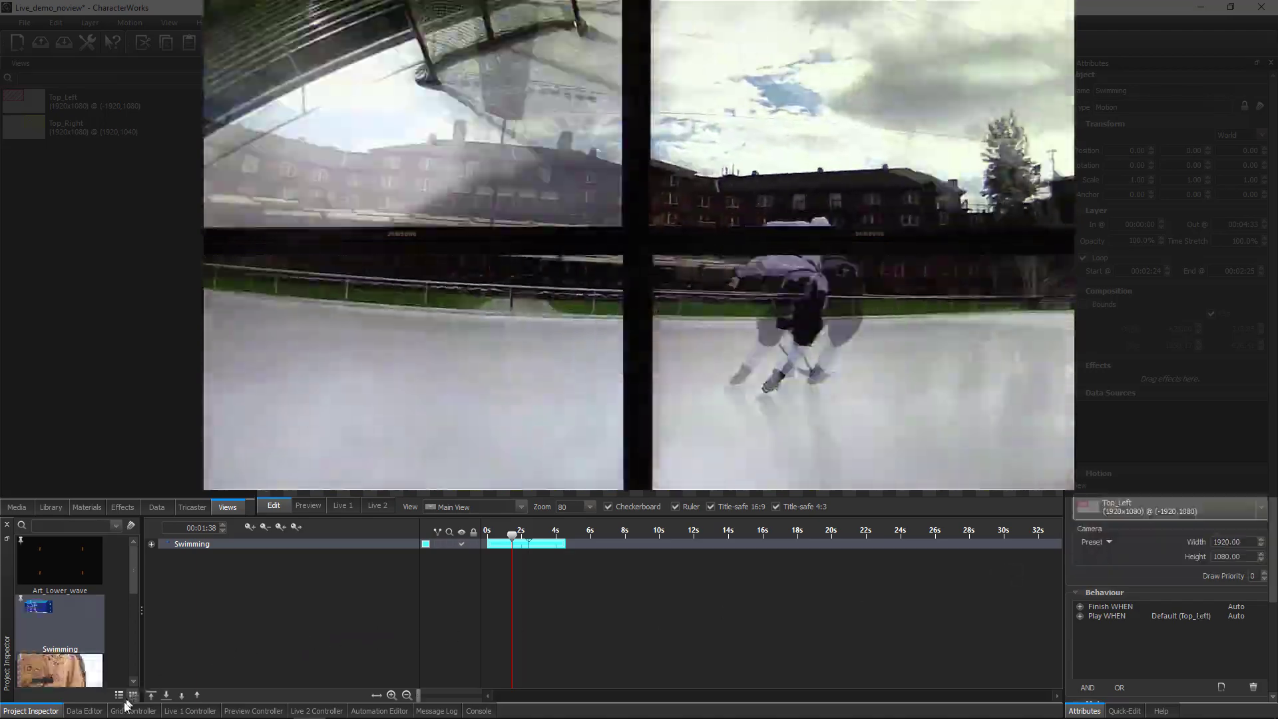
pyautogui.click(133, 711)
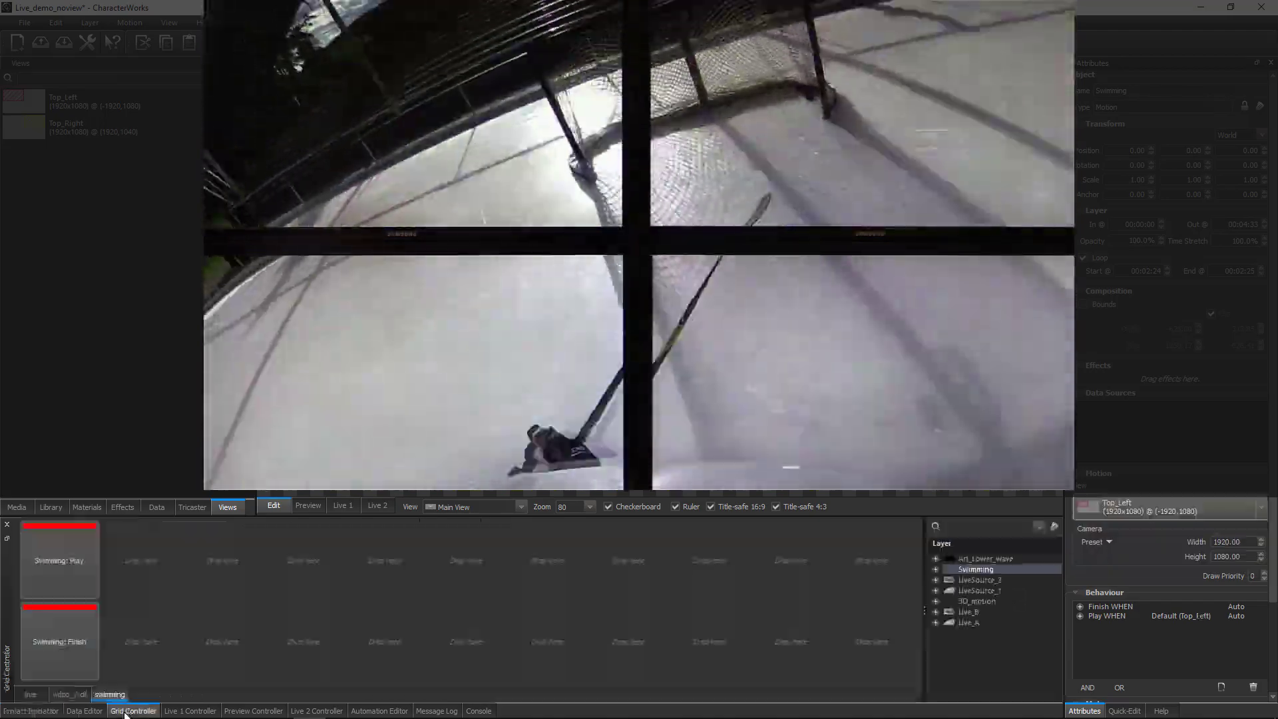
pyautogui.click(74, 561)
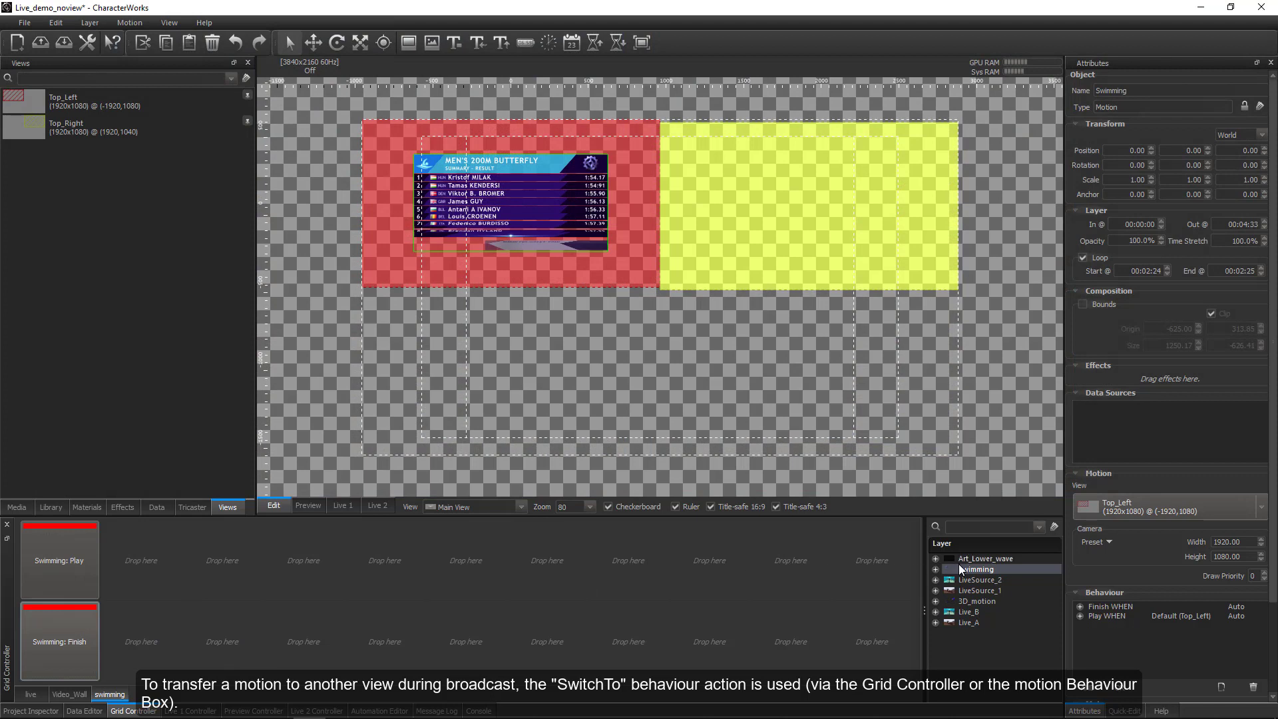
# Step: Add a Swimming button to the swimming grid and set its behaviour to SwitchTo with the Top_Left view
pyautogui.moveTo(961, 569); pyautogui.dragTo(220, 567)
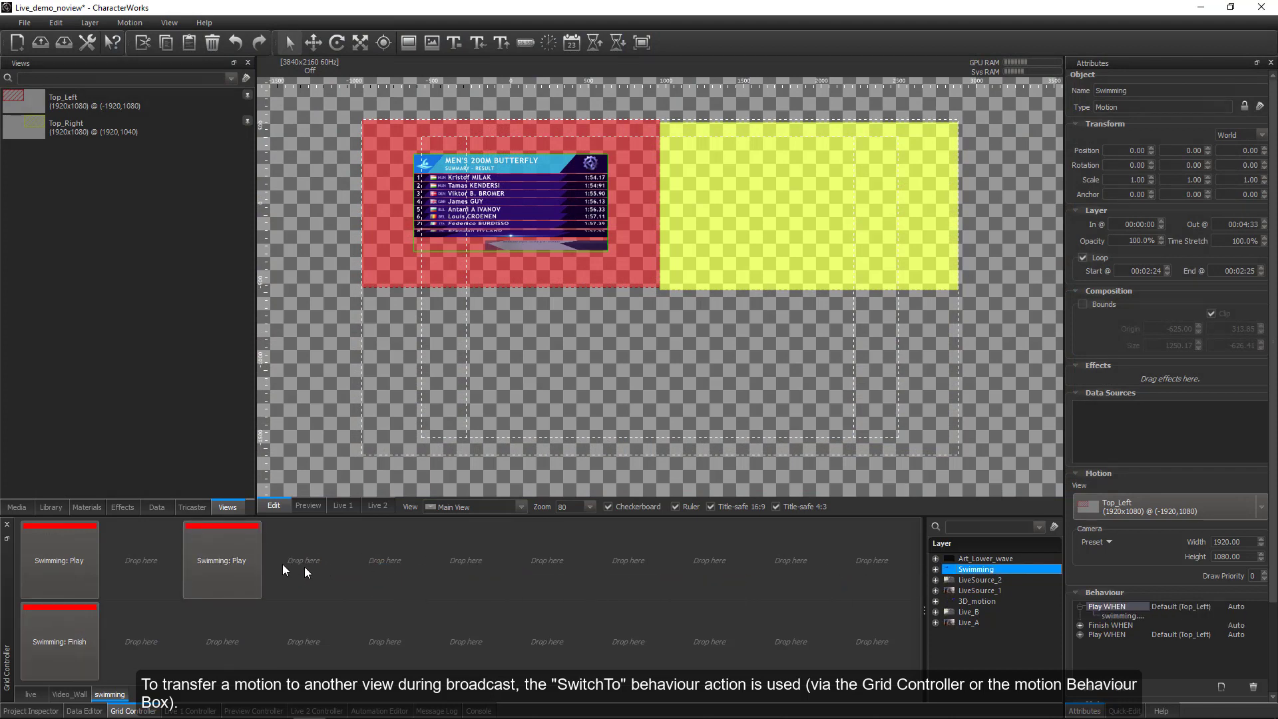
pyautogui.rightClick(247, 566)
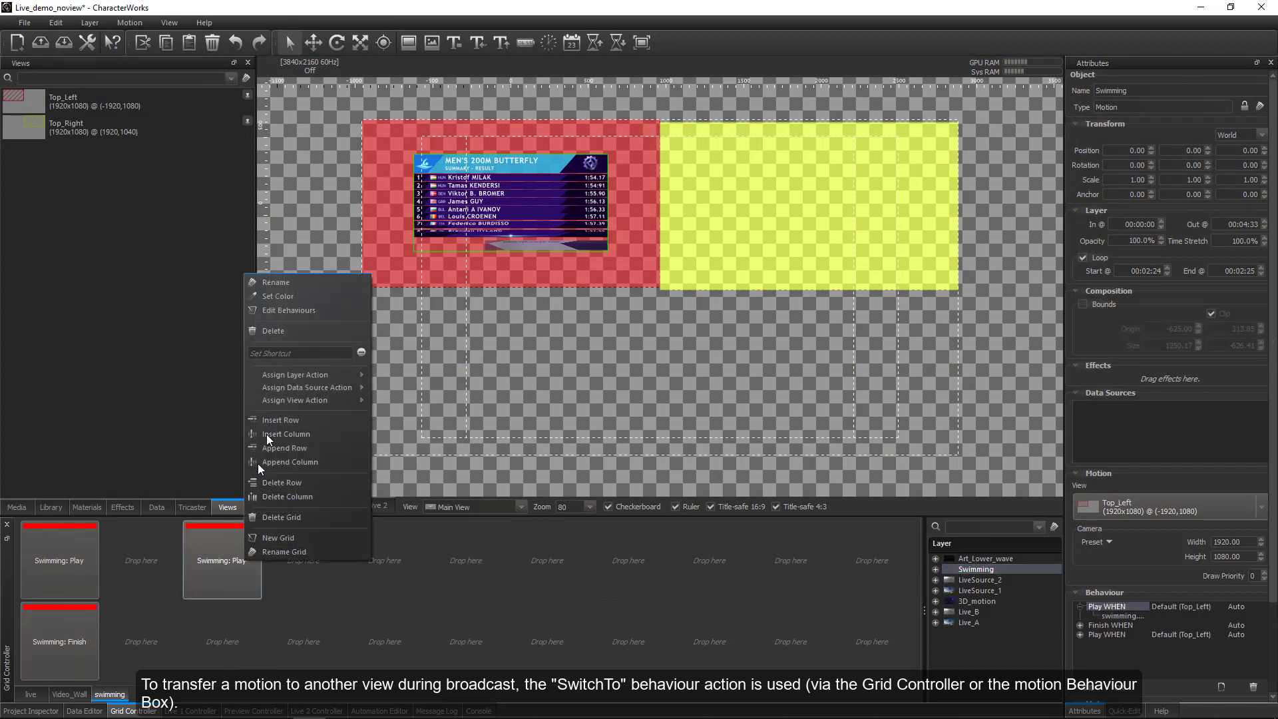
pyautogui.click(289, 312)
pyautogui.click(410, 543)
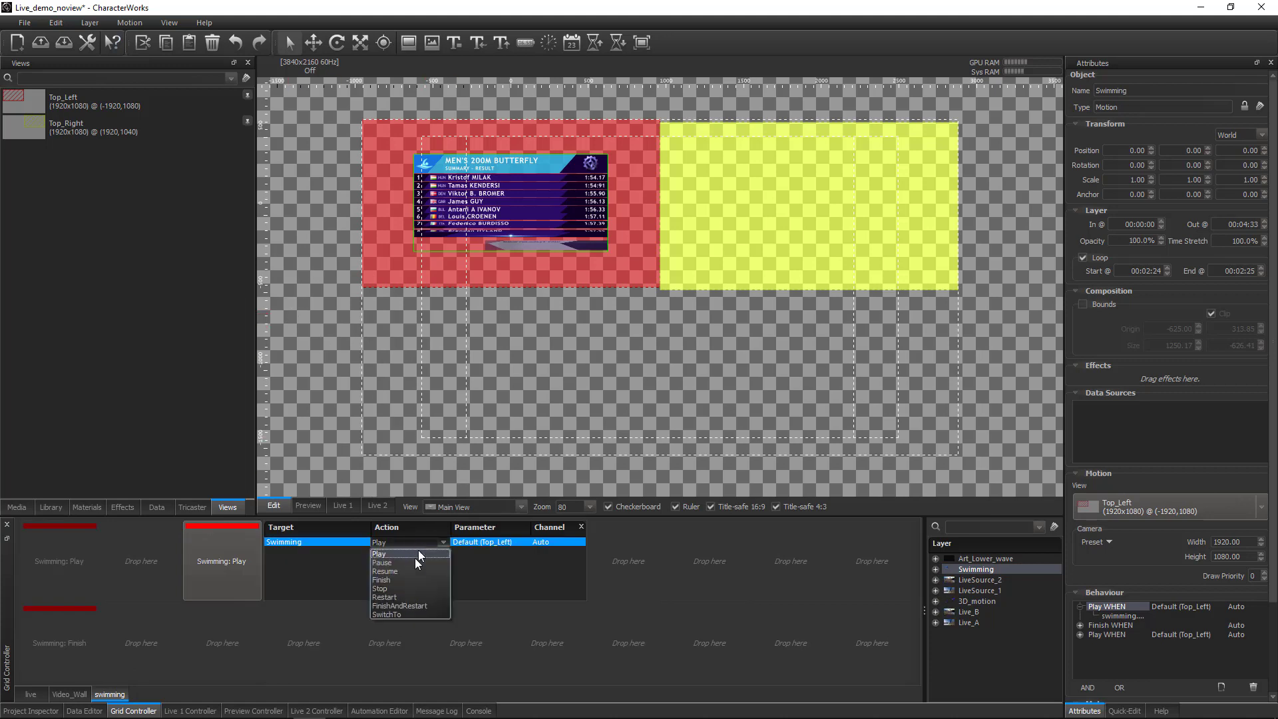
pyautogui.click(404, 613)
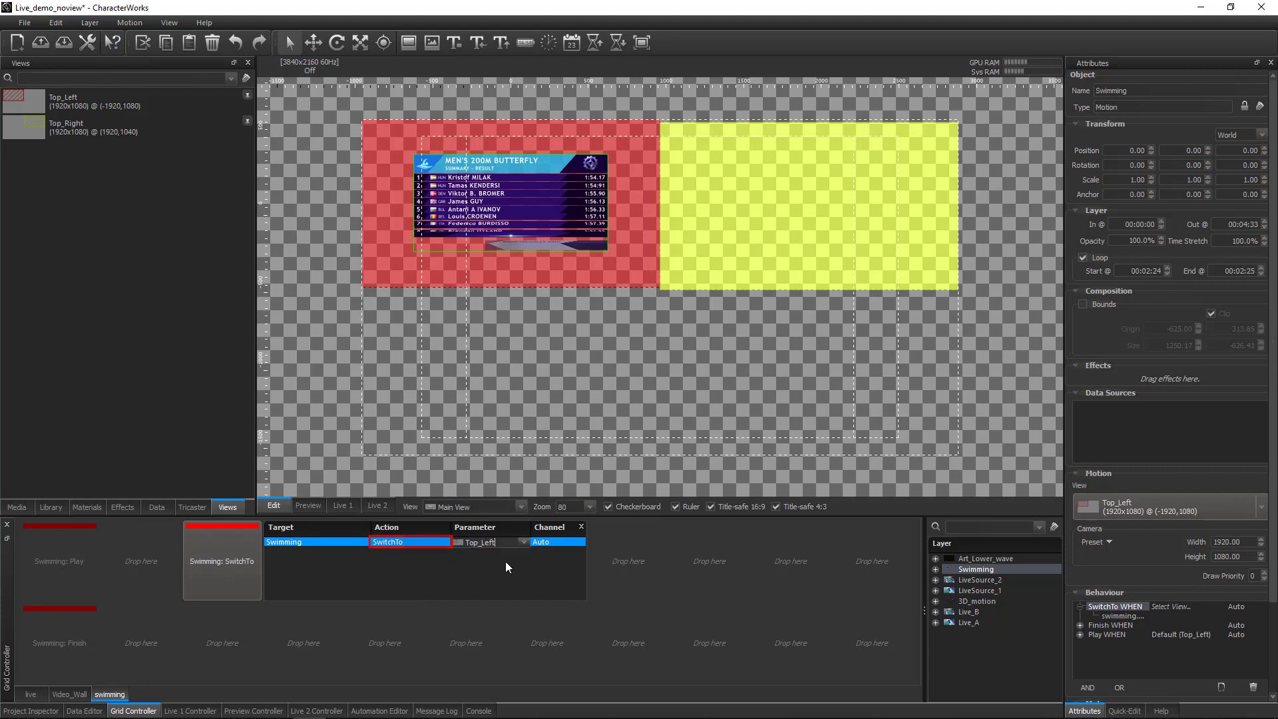
pyautogui.click(479, 625)
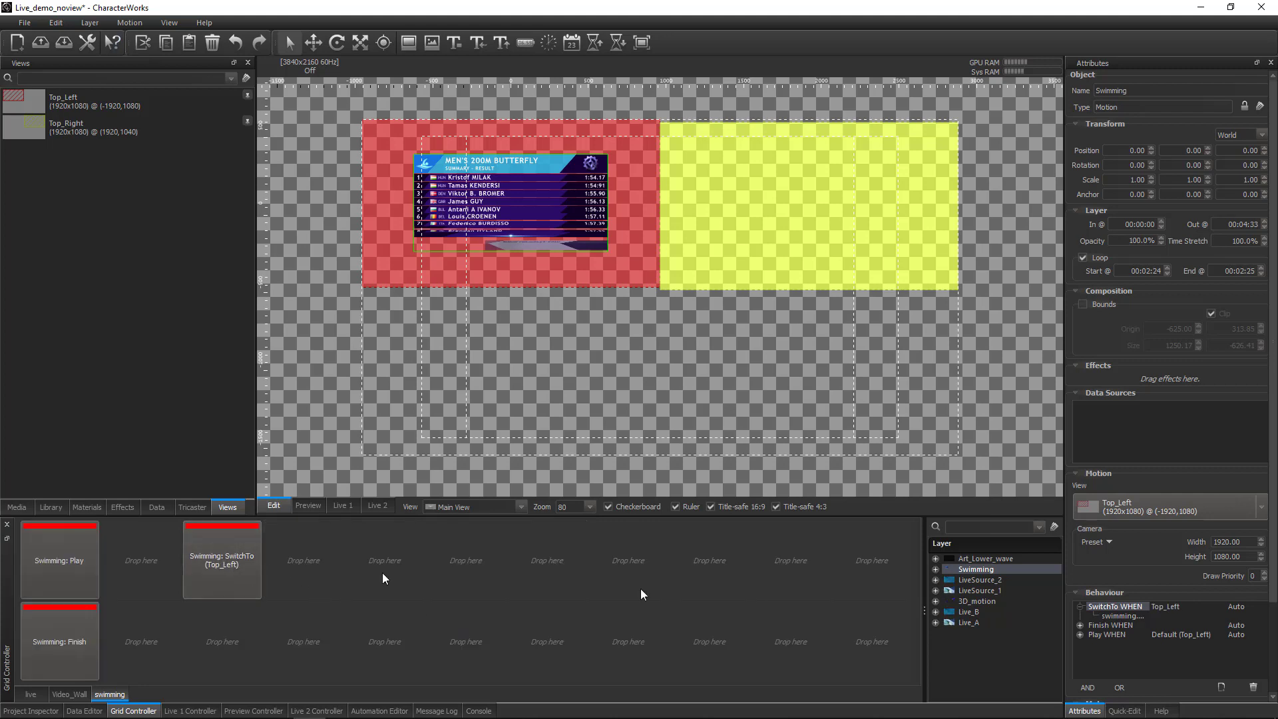
# Step: Add a second Swimming button beside it in the grid with the SwitchTo action targeting the Top_Right view
pyautogui.moveTo(953, 573); pyautogui.dragTo(299, 555)
pyautogui.rightClick(296, 552)
pyautogui.click(361, 303)
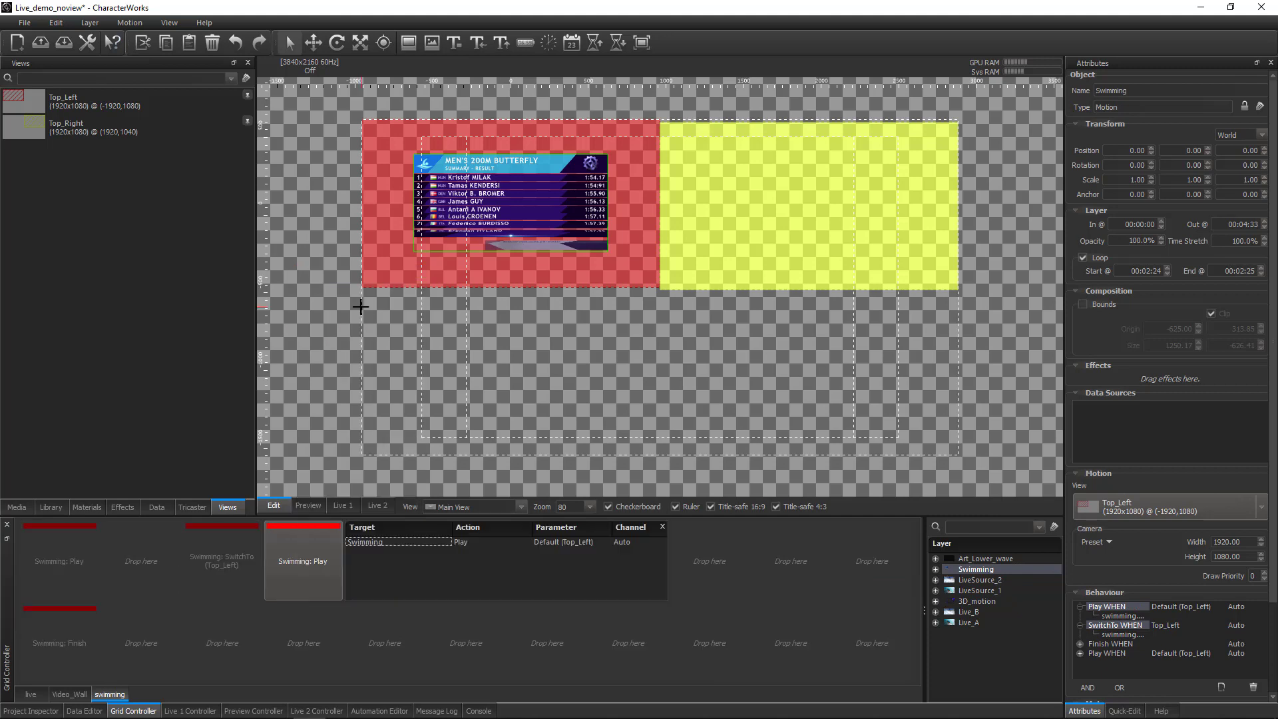
pyautogui.click(525, 542)
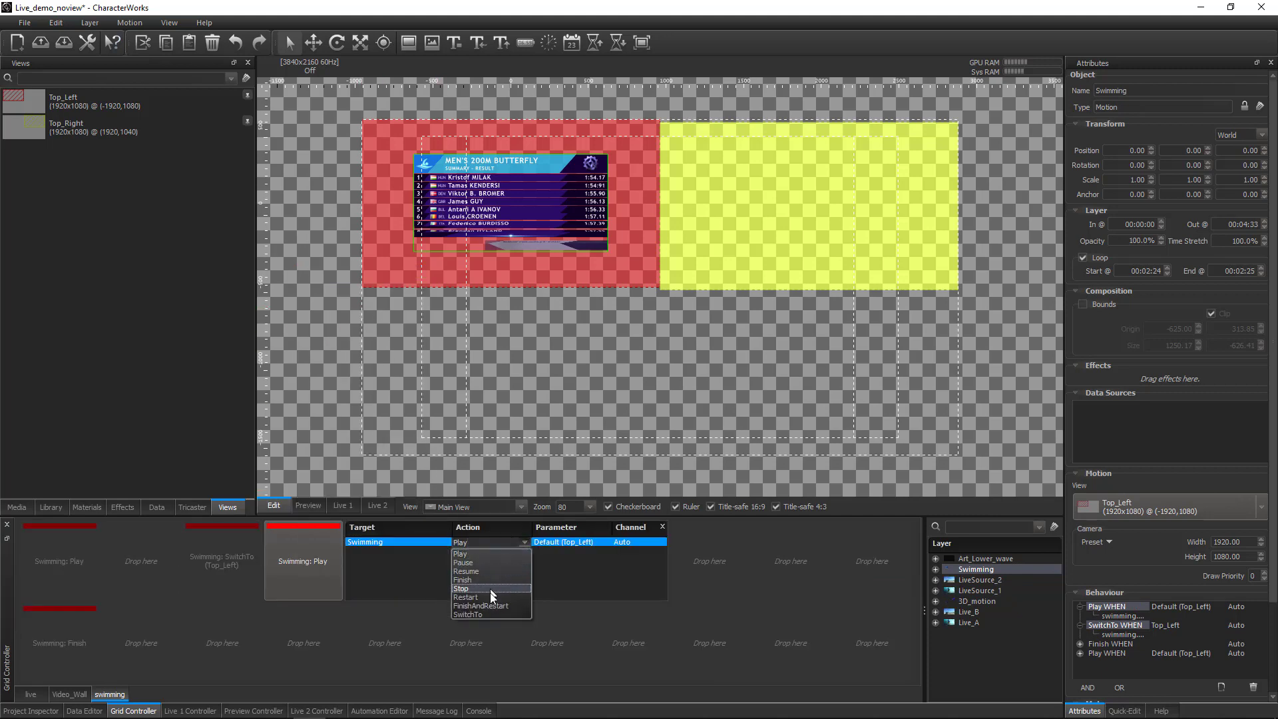
pyautogui.click(491, 614)
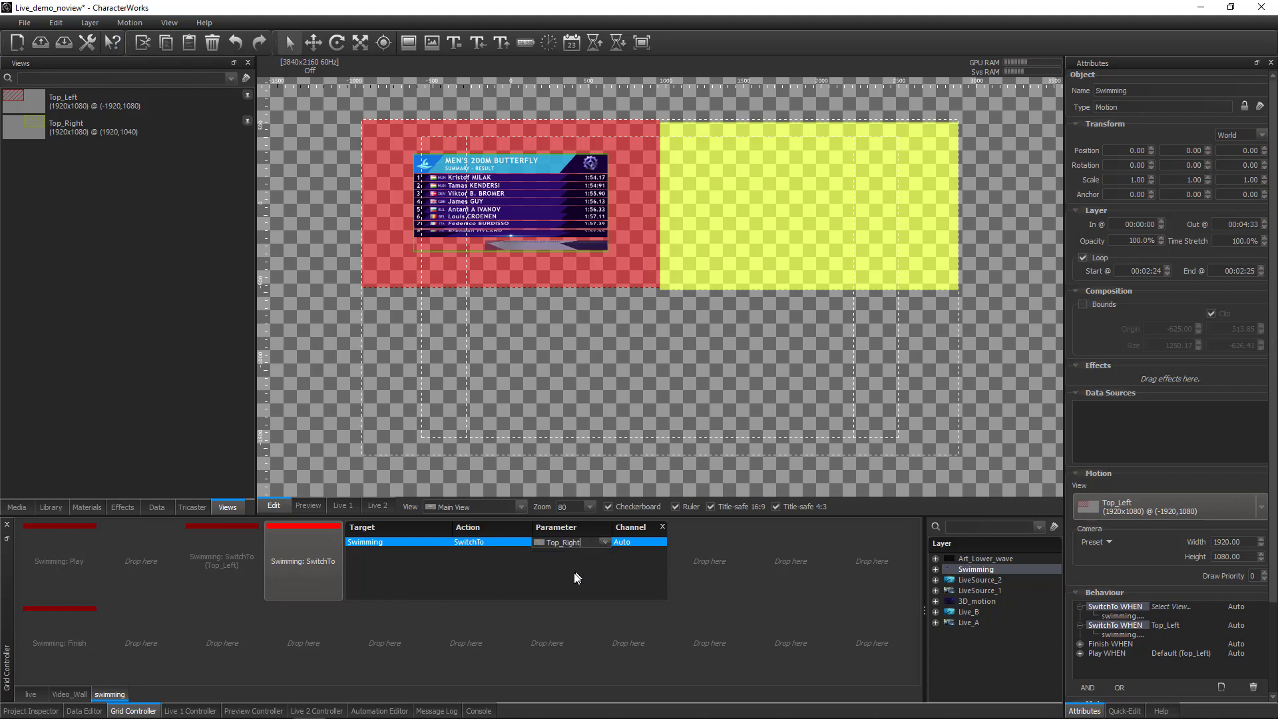
pyautogui.click(576, 630)
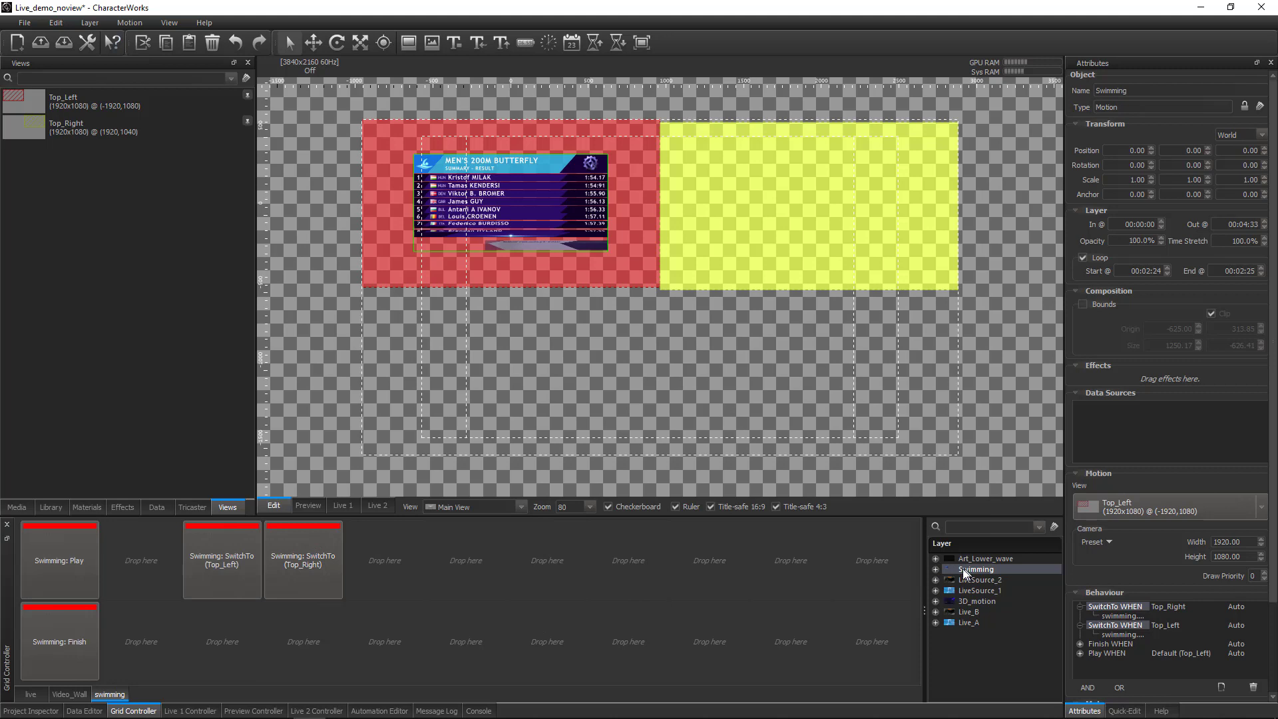
# Step: Add a third Swimming grid button whose SwitchTo action sends the motion to the Main View
pyautogui.moveTo(965, 573); pyautogui.dragTo(379, 571)
pyautogui.rightClick(380, 570)
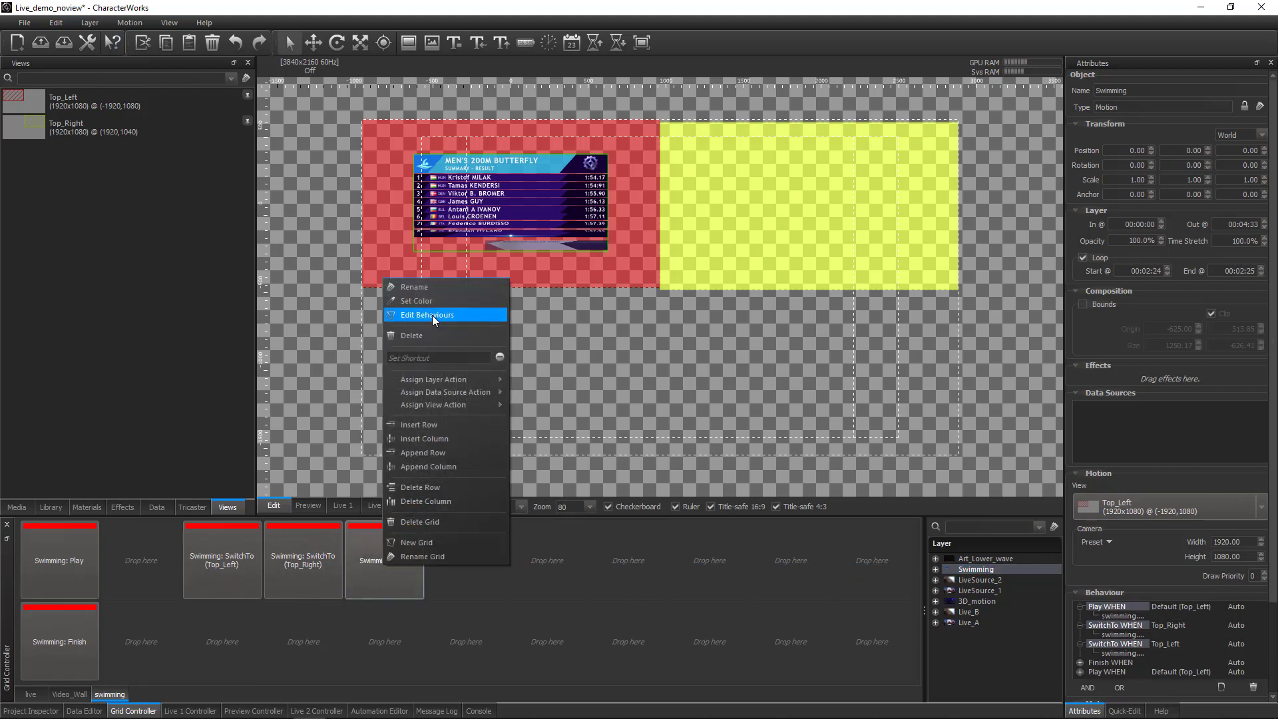
pyautogui.click(434, 316)
pyautogui.doubleClick(549, 543)
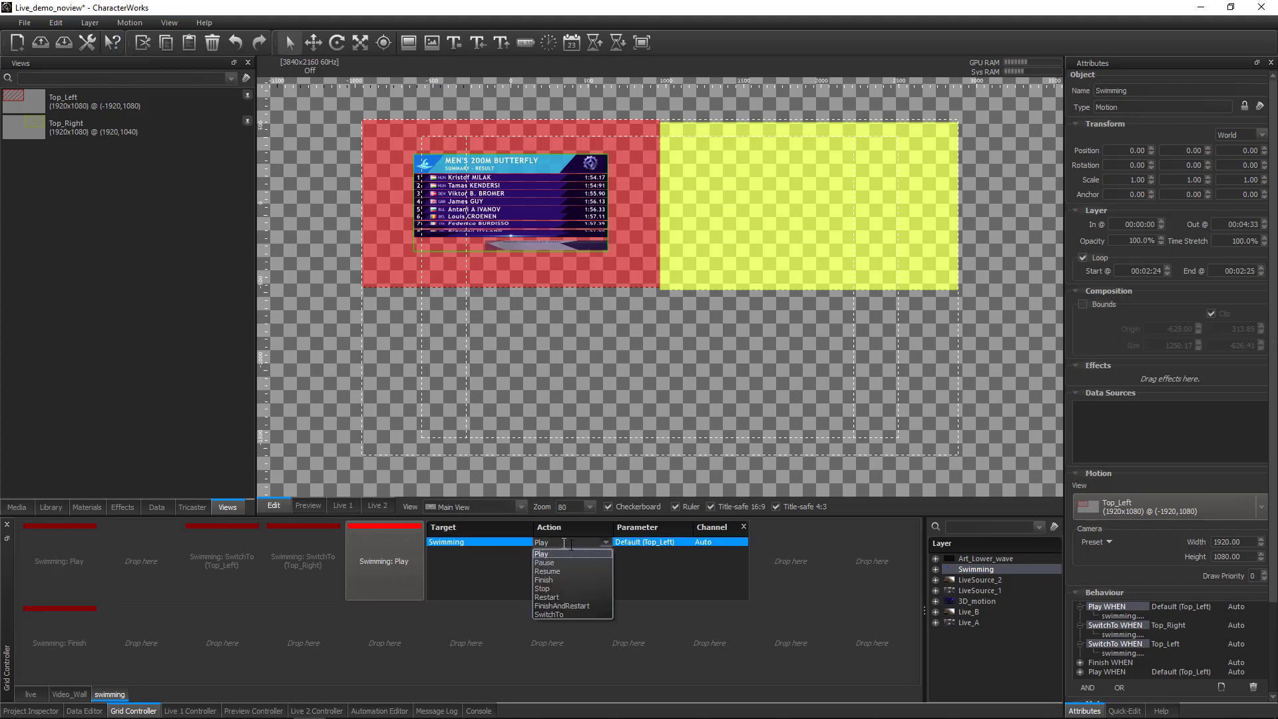
pyautogui.click(554, 613)
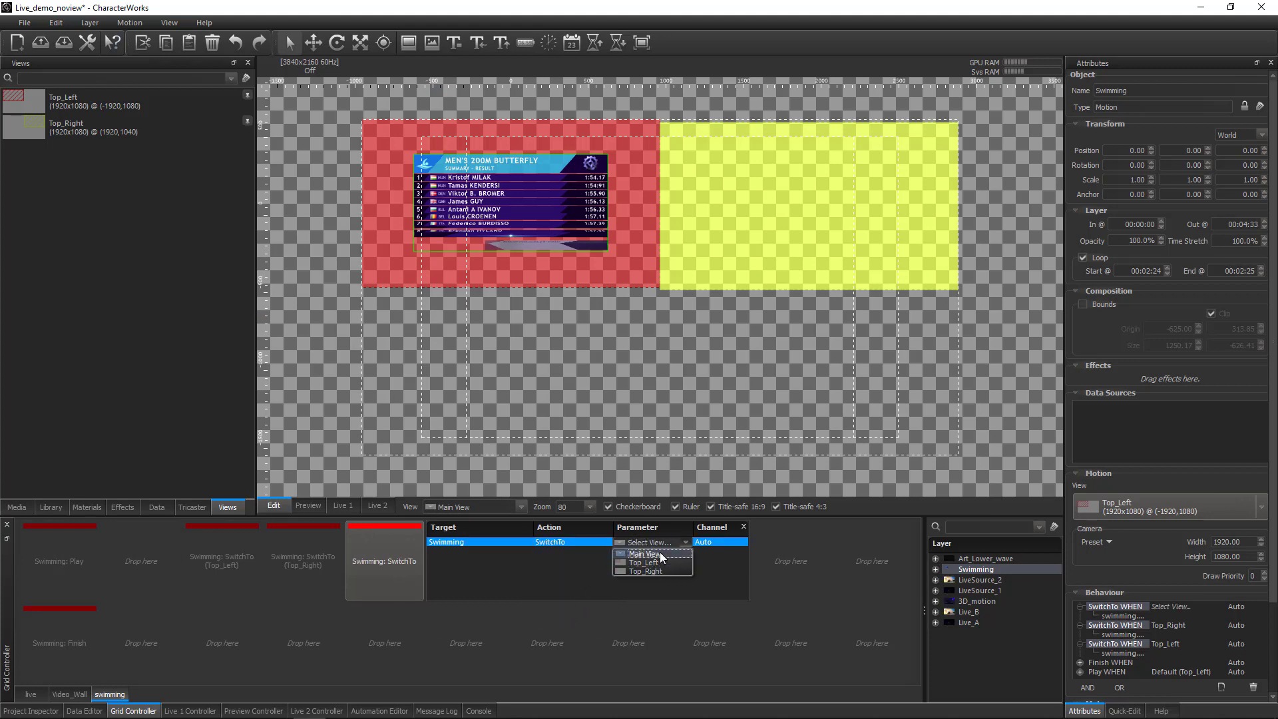
pyautogui.click(682, 649)
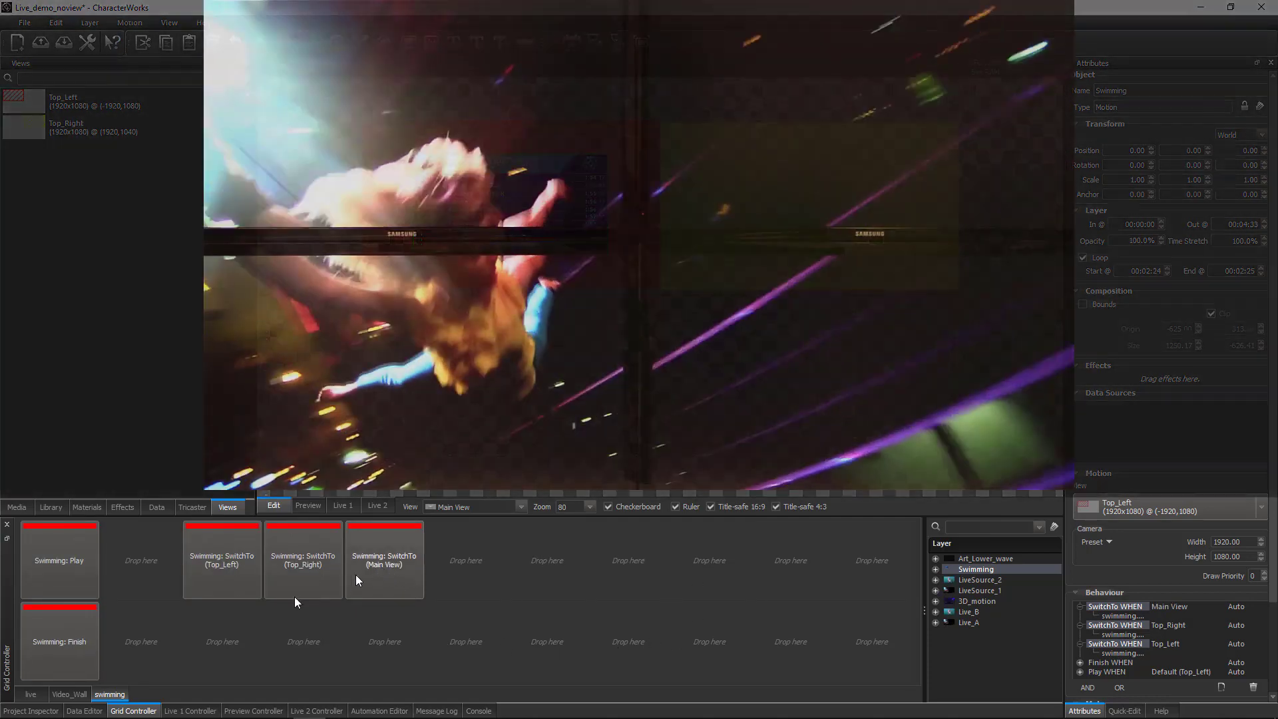
# Step: Switch the Swimming motion to Top_Left with its grid button, then play and finish it there
pyautogui.click(226, 585)
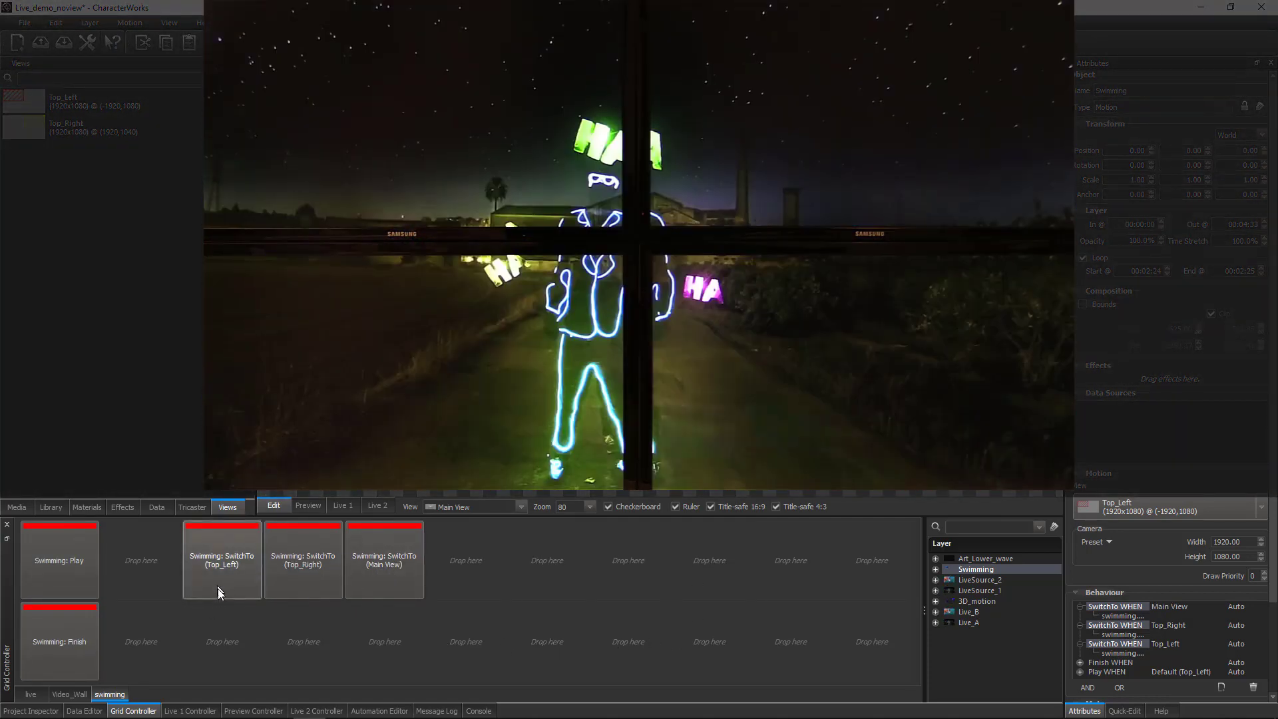
pyautogui.click(58, 570)
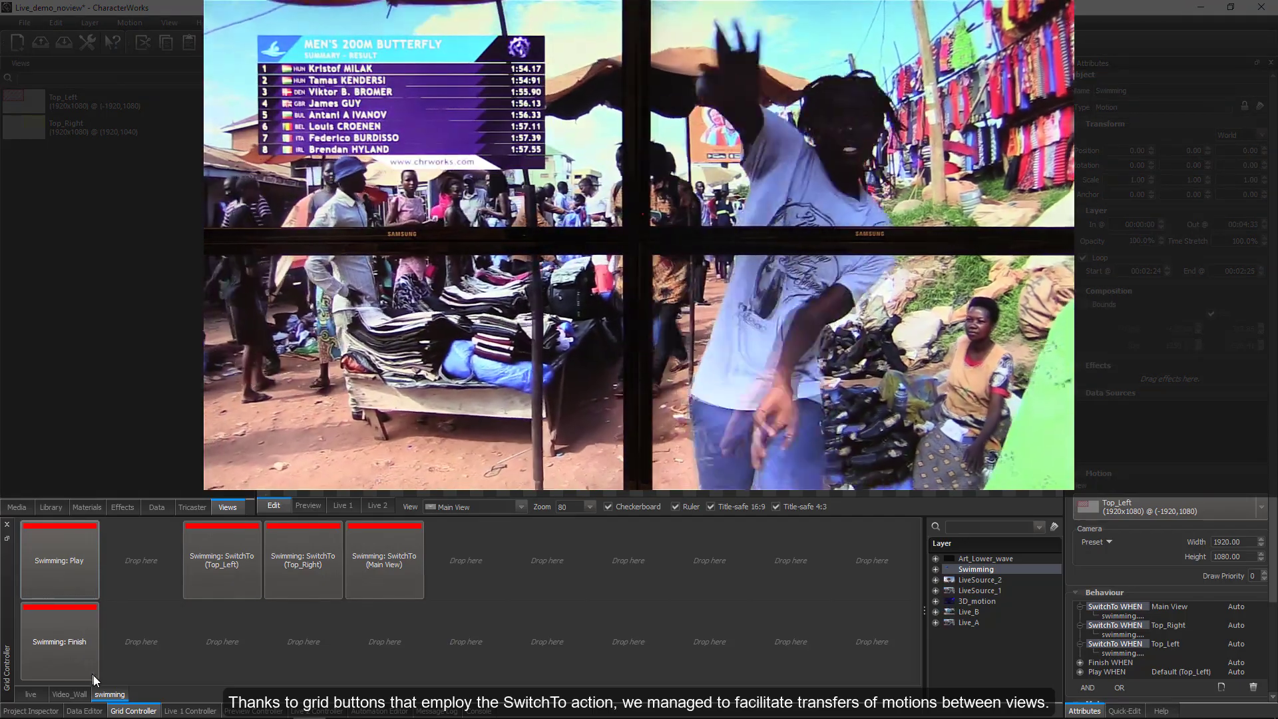
pyautogui.click(86, 653)
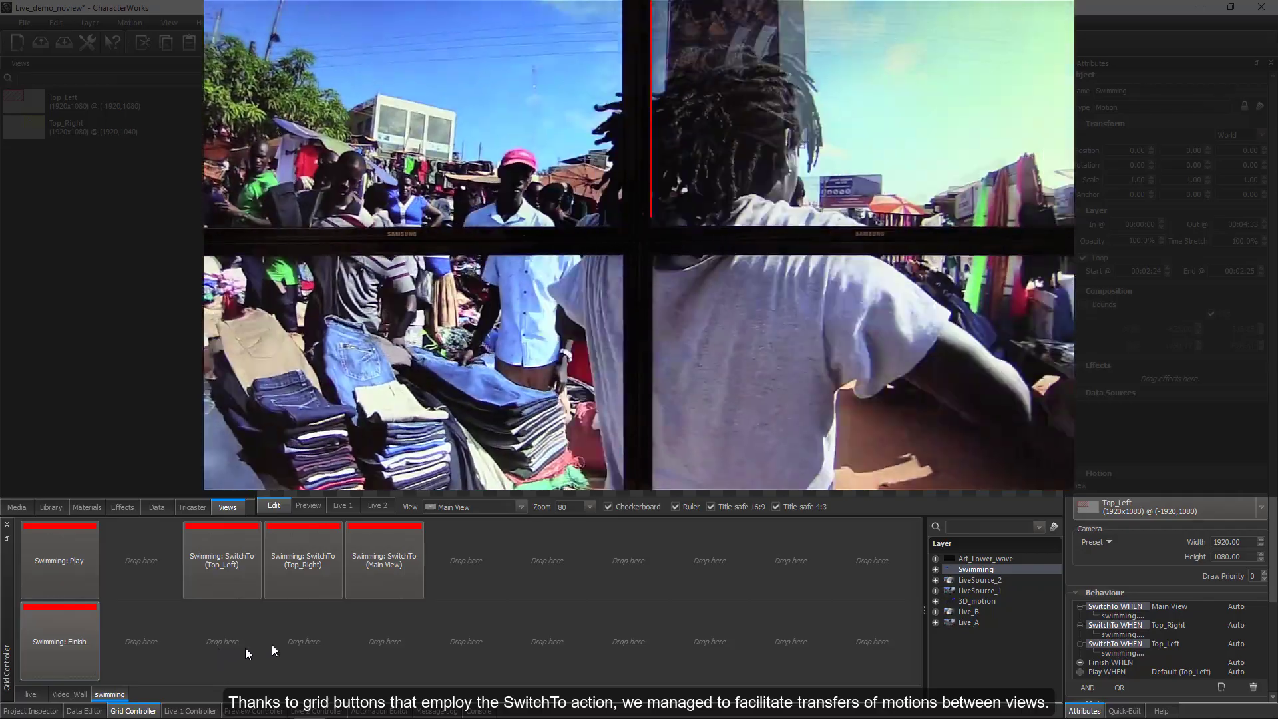
# Step: Switch the Swimming motion to the Top_Right view from the grid, then play and finish it there
pyautogui.click(293, 583)
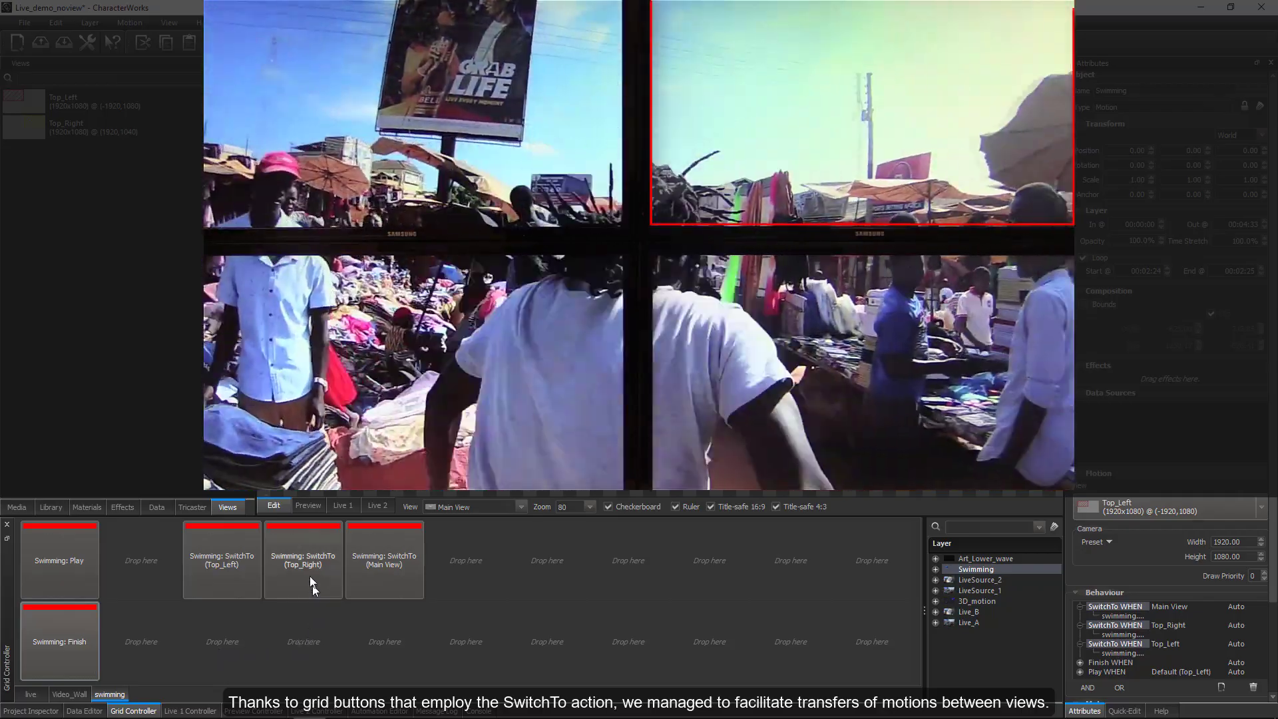
pyautogui.click(58, 565)
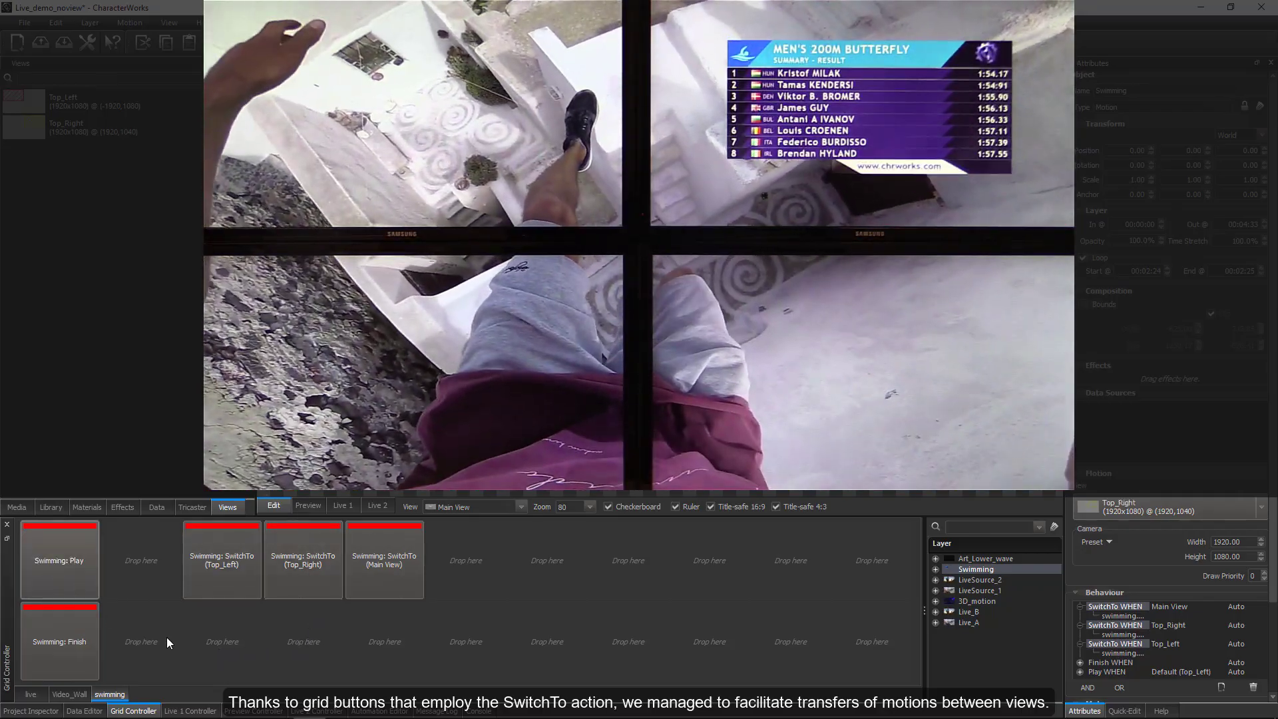
pyautogui.click(96, 642)
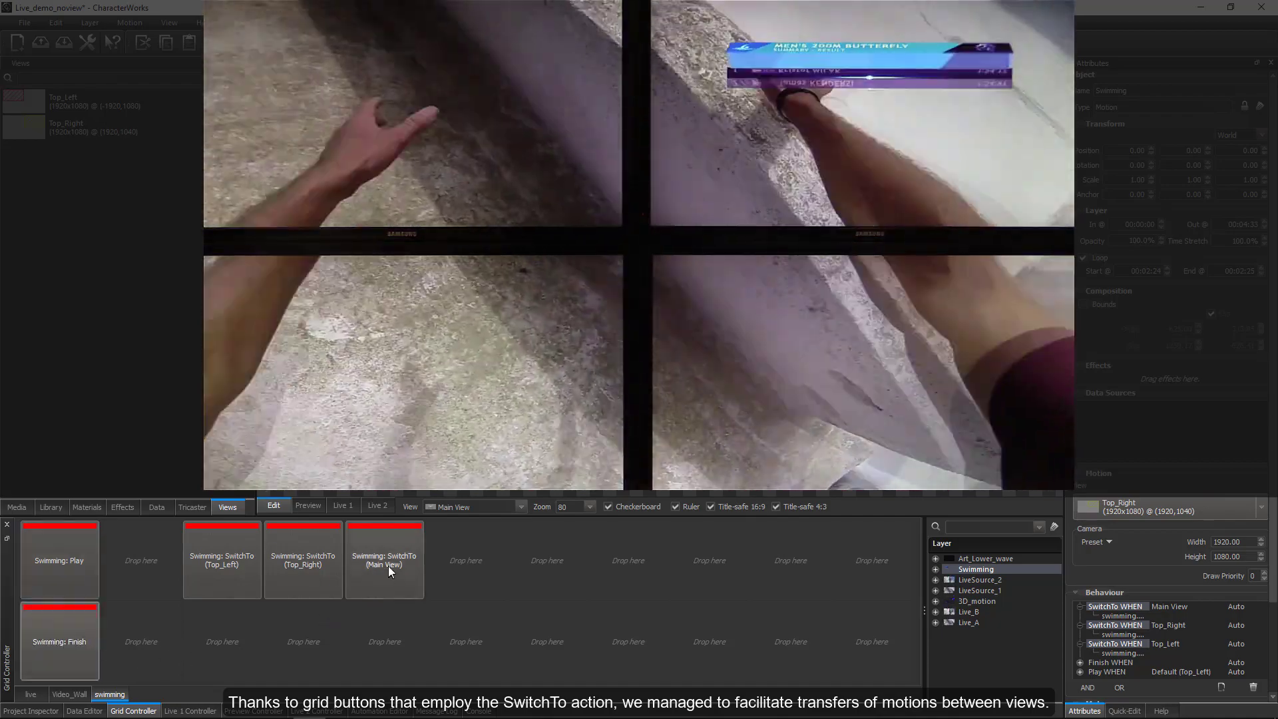
# Step: Send the Swimming motion to the Main View across the whole videowall, then play and finish it
pyautogui.click(389, 566)
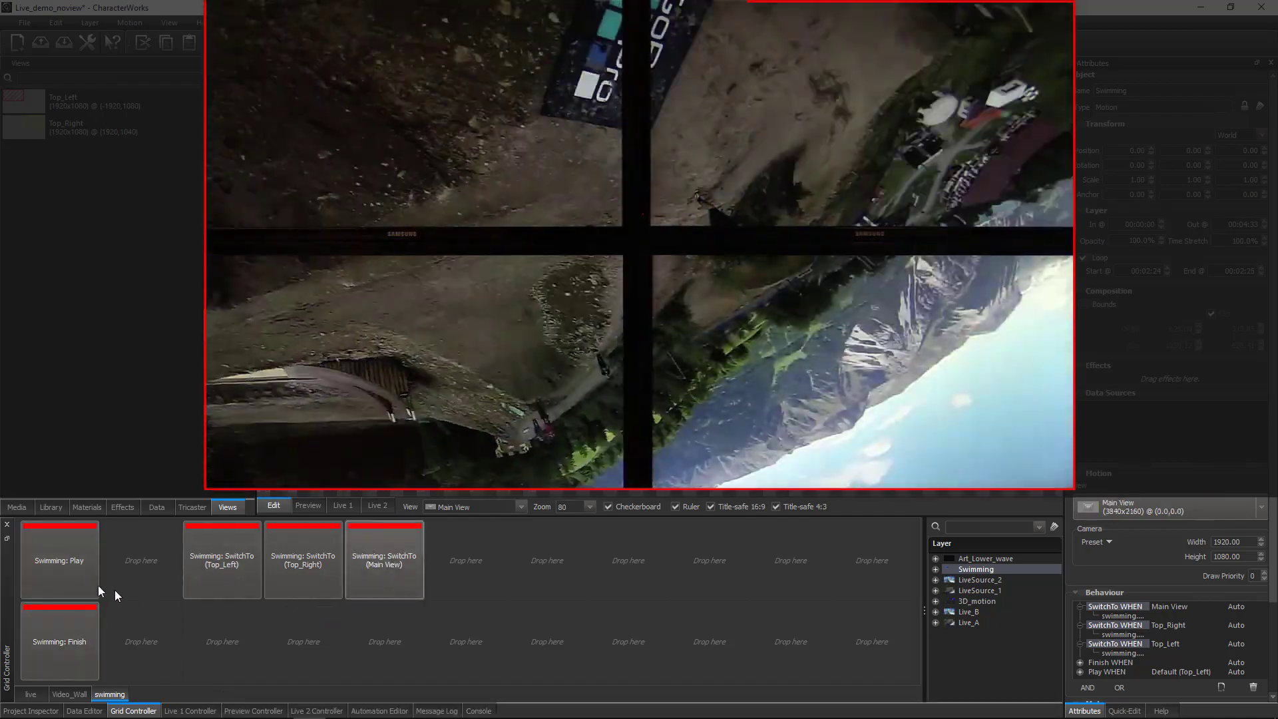
pyautogui.click(76, 577)
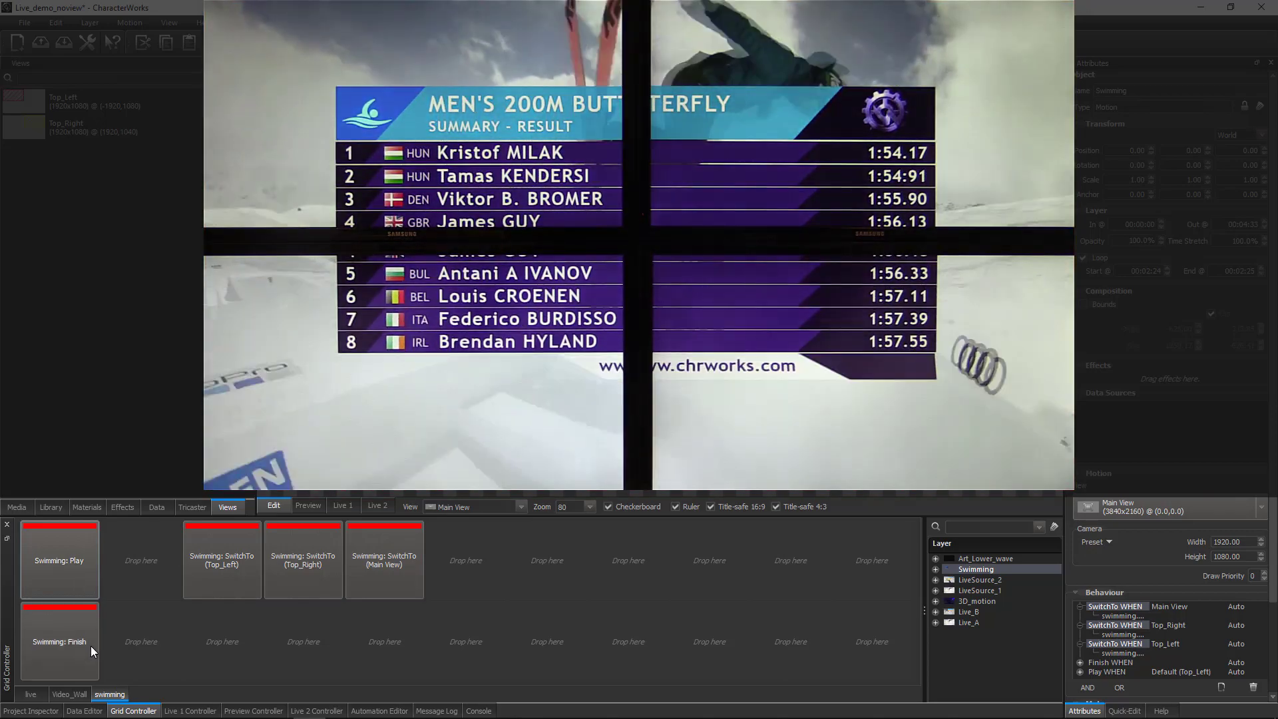
pyautogui.click(78, 661)
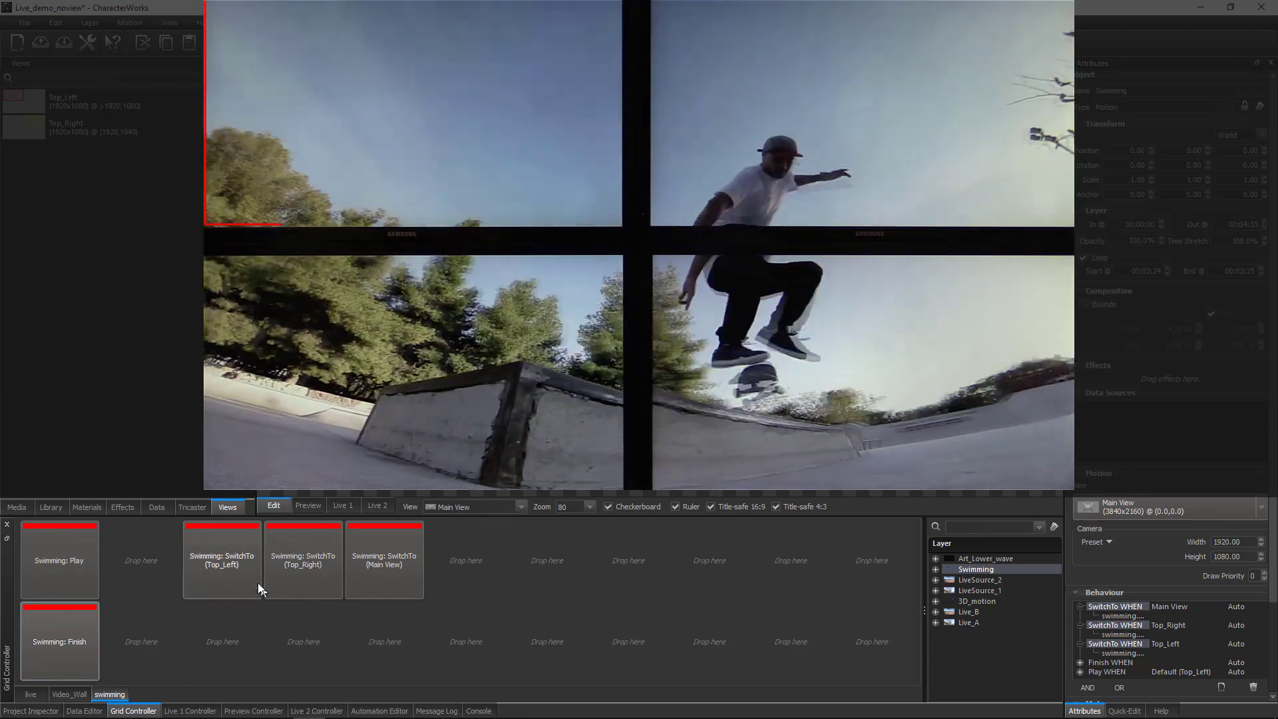
# Step: Play the Swimming motion in Top_Left, switch it live between Top_Right, Main View and Top_Left, and finish it in Top_Right
pyautogui.click(257, 582)
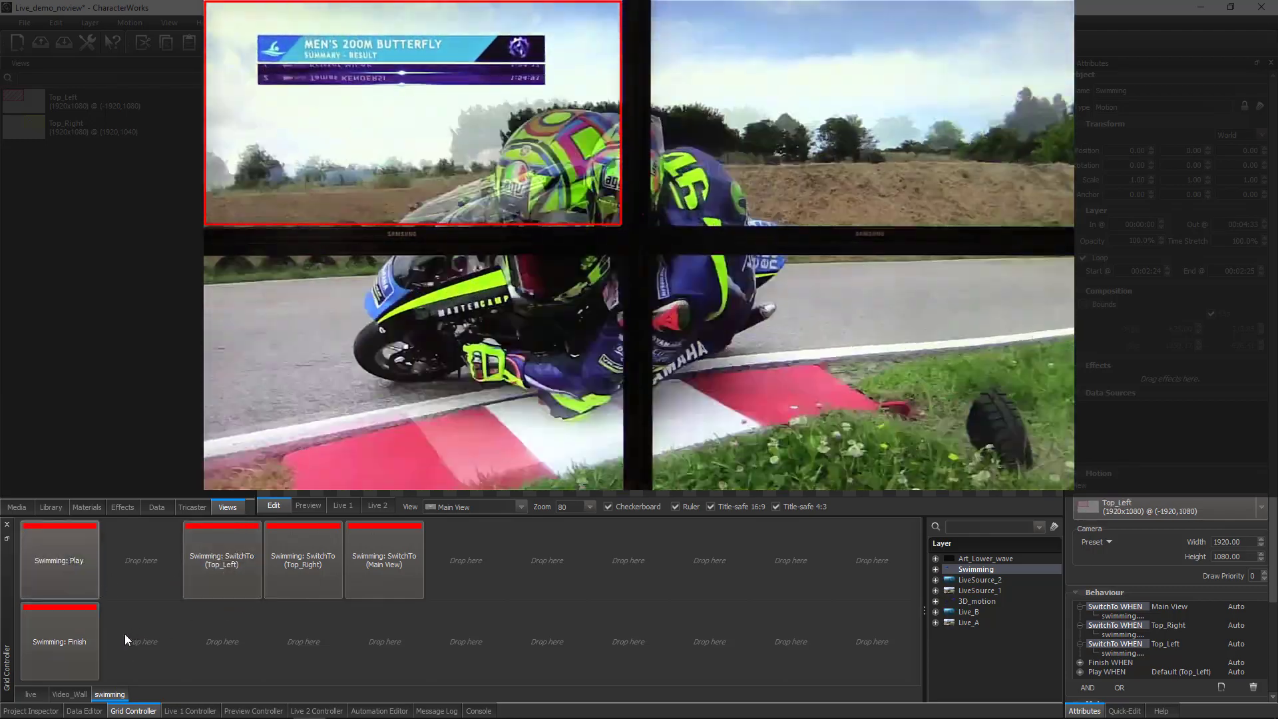
pyautogui.click(353, 562)
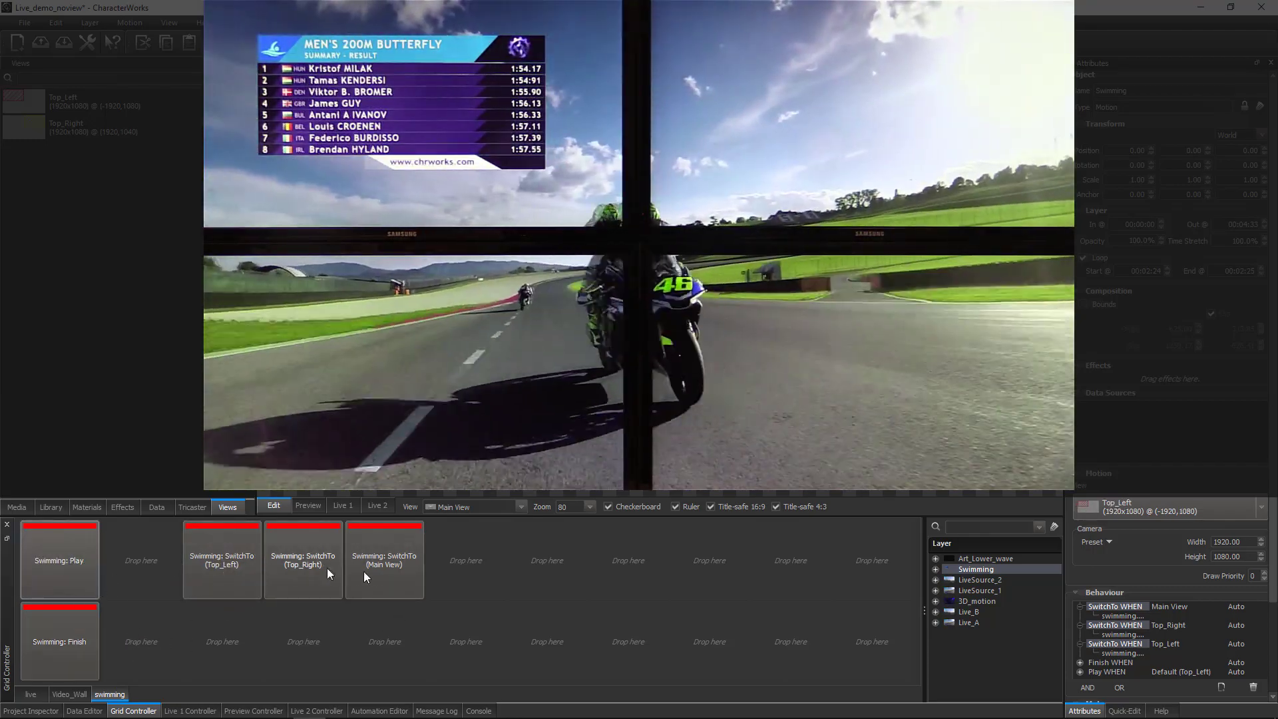
pyautogui.click(306, 572)
pyautogui.click(390, 569)
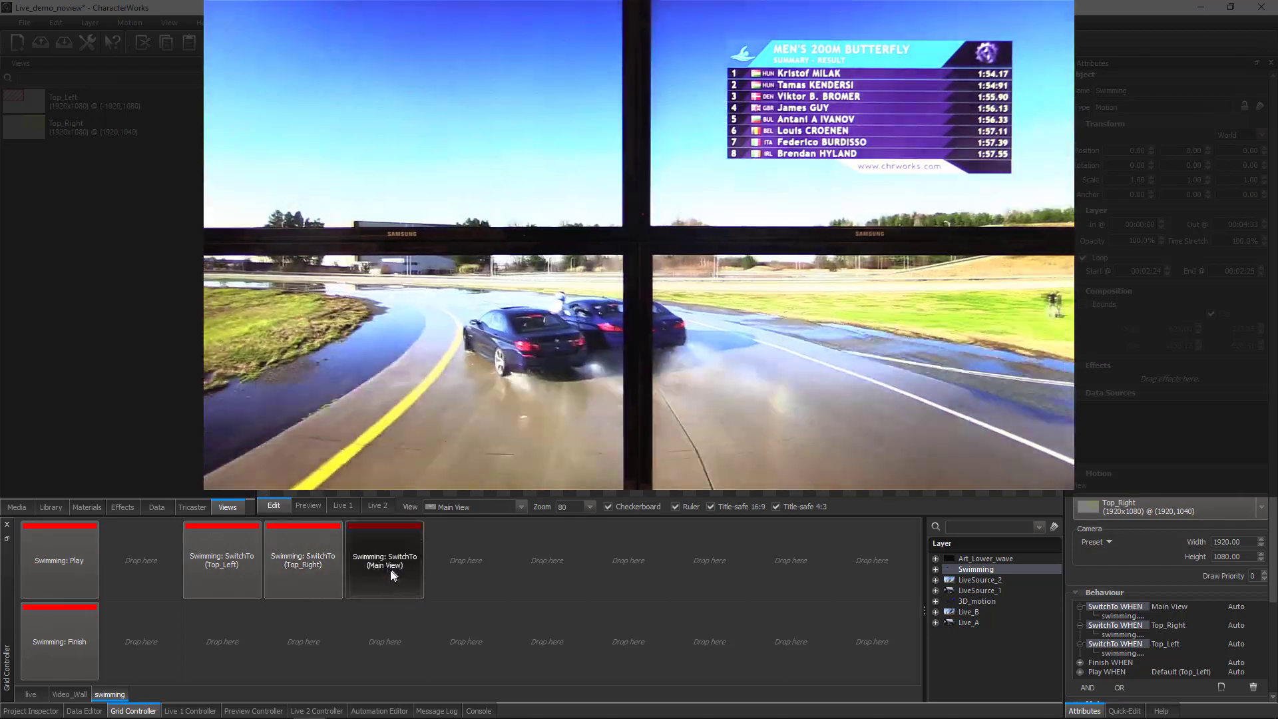
pyautogui.click(241, 562)
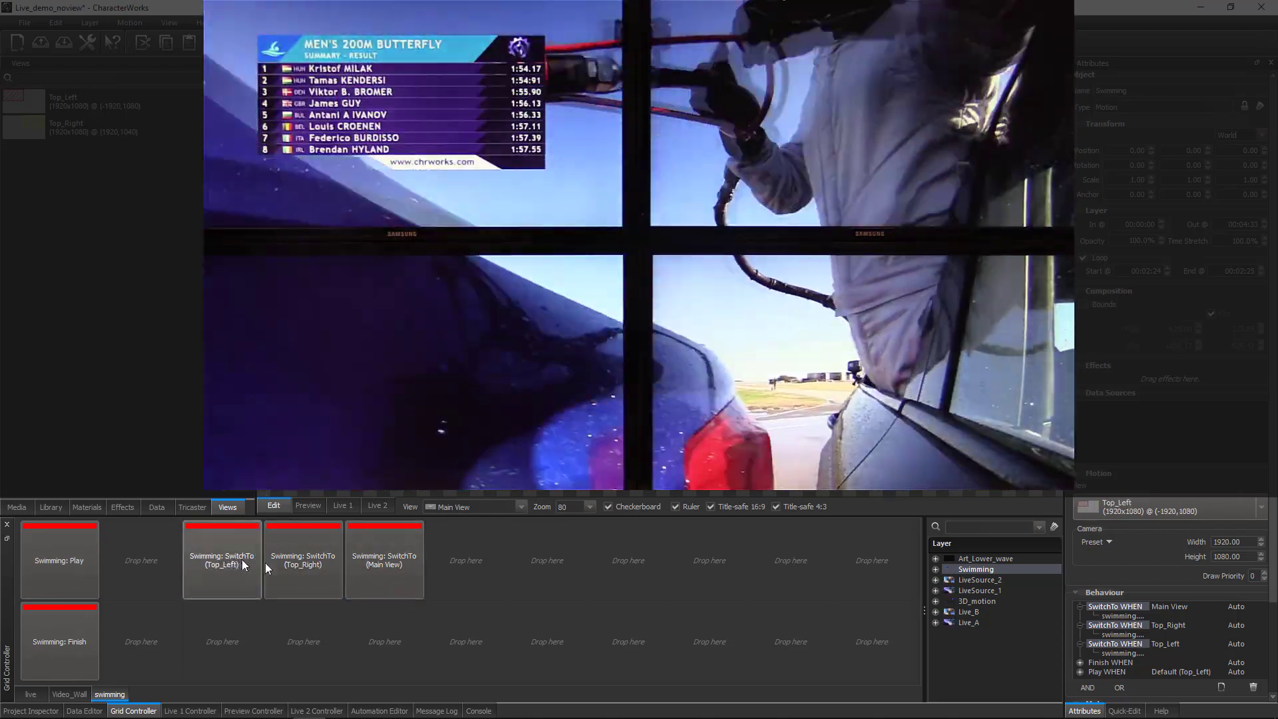
pyautogui.click(311, 567)
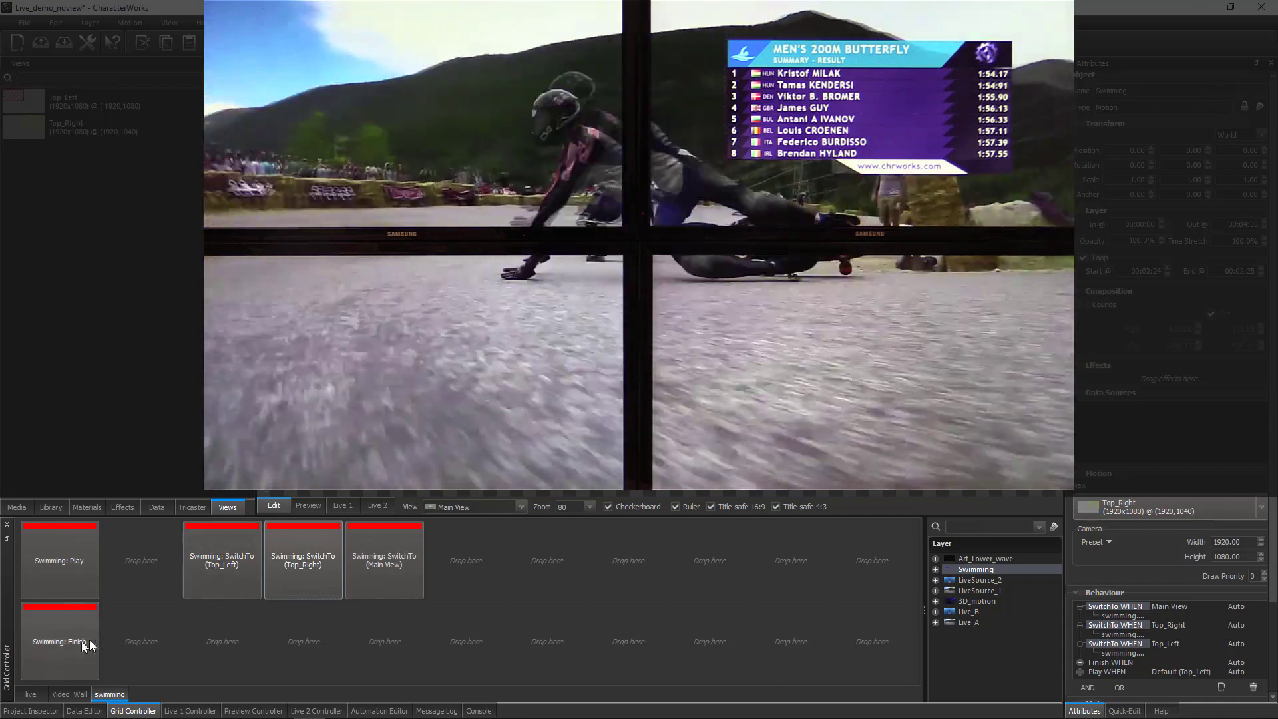
pyautogui.click(89, 641)
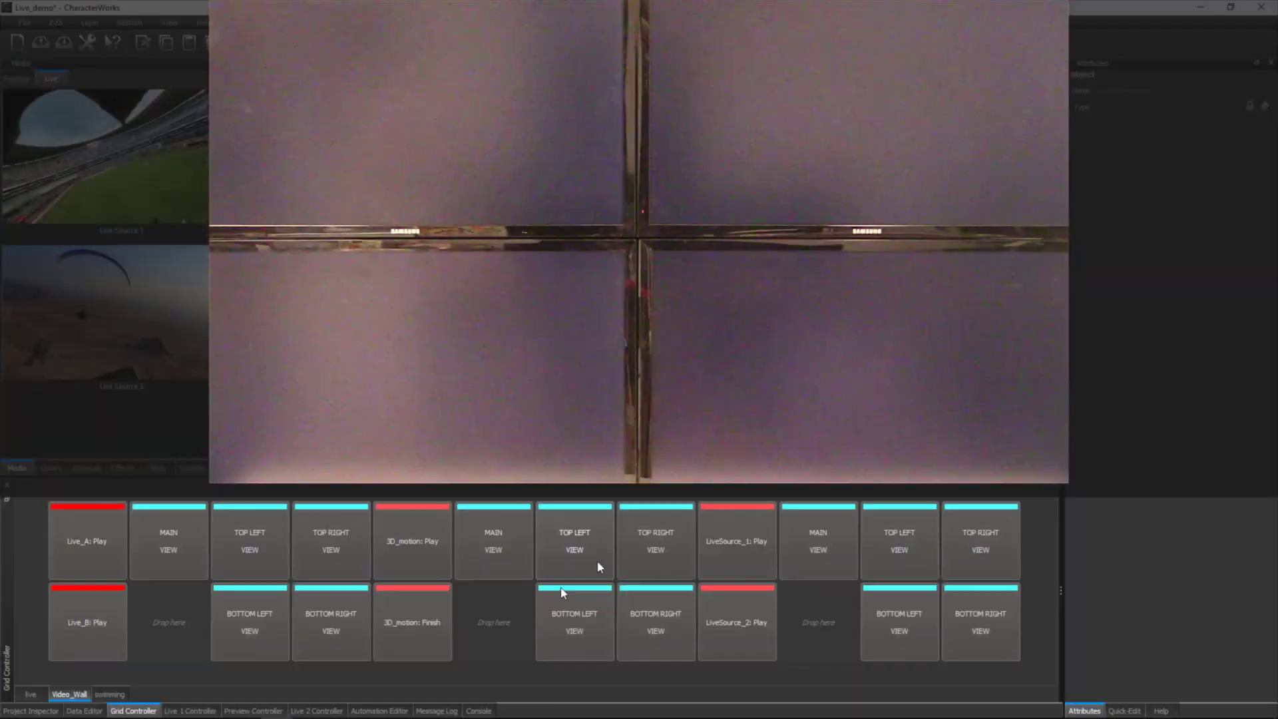
# Step: Play Live_A and then Live_B from the Video_Wall grid, and move Live_B through the top left, top right, bottom left and bottom right views
pyautogui.click(100, 558)
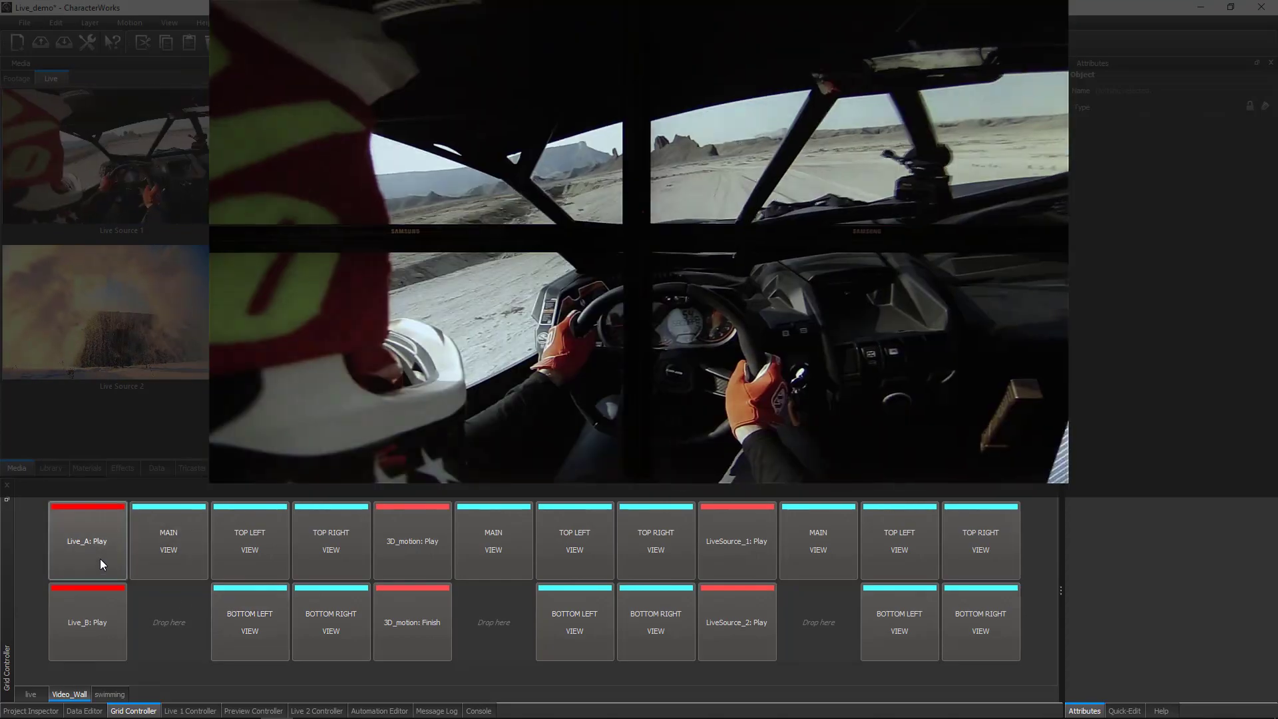
pyautogui.click(84, 625)
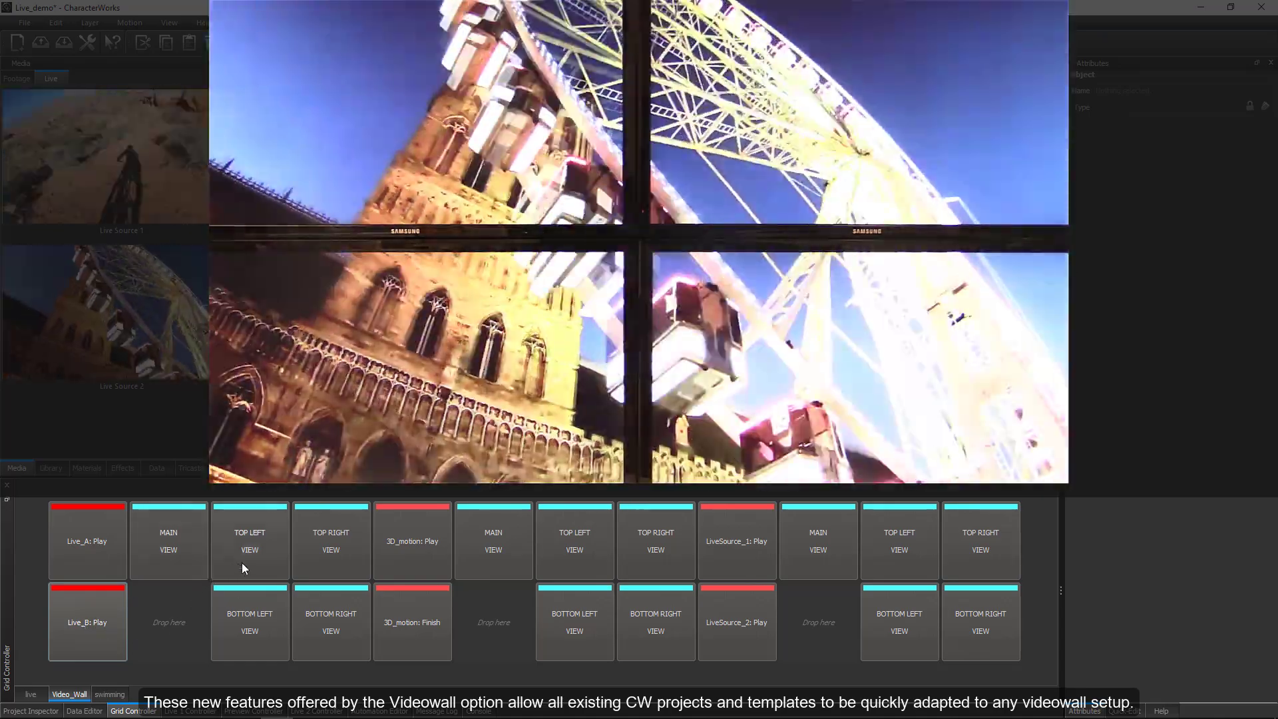
pyautogui.click(248, 560)
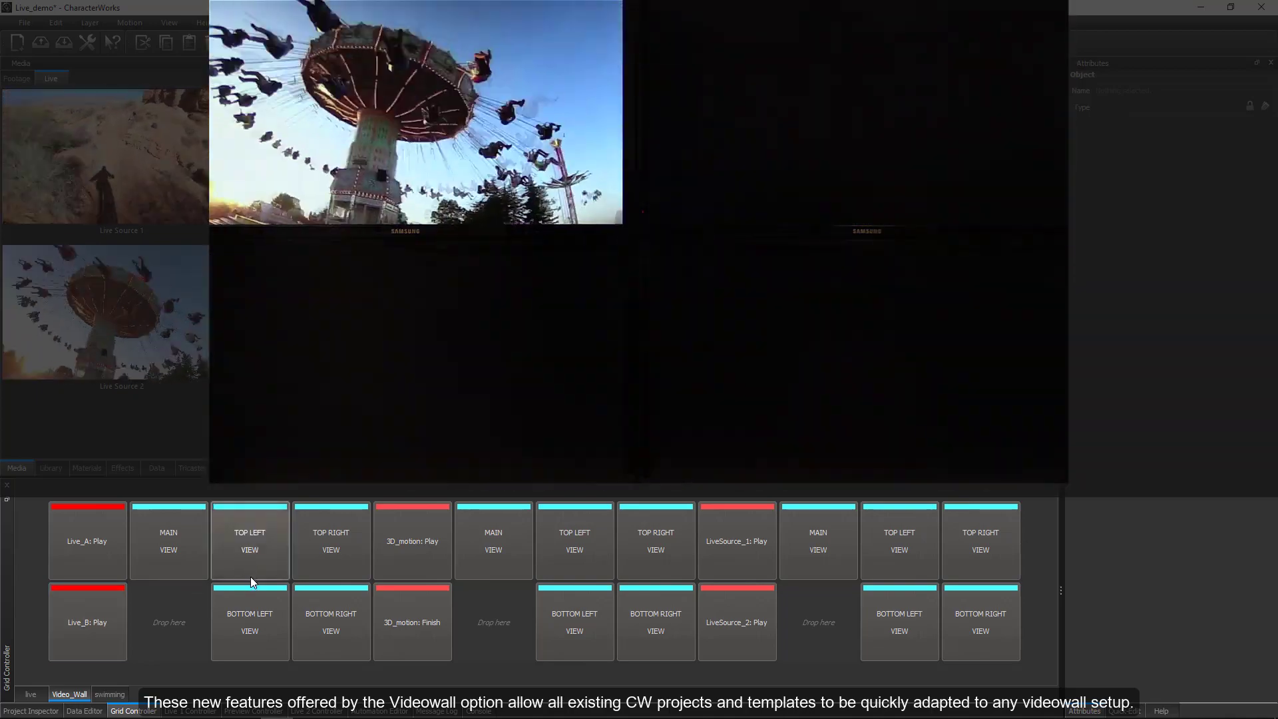
pyautogui.click(322, 563)
pyautogui.click(265, 629)
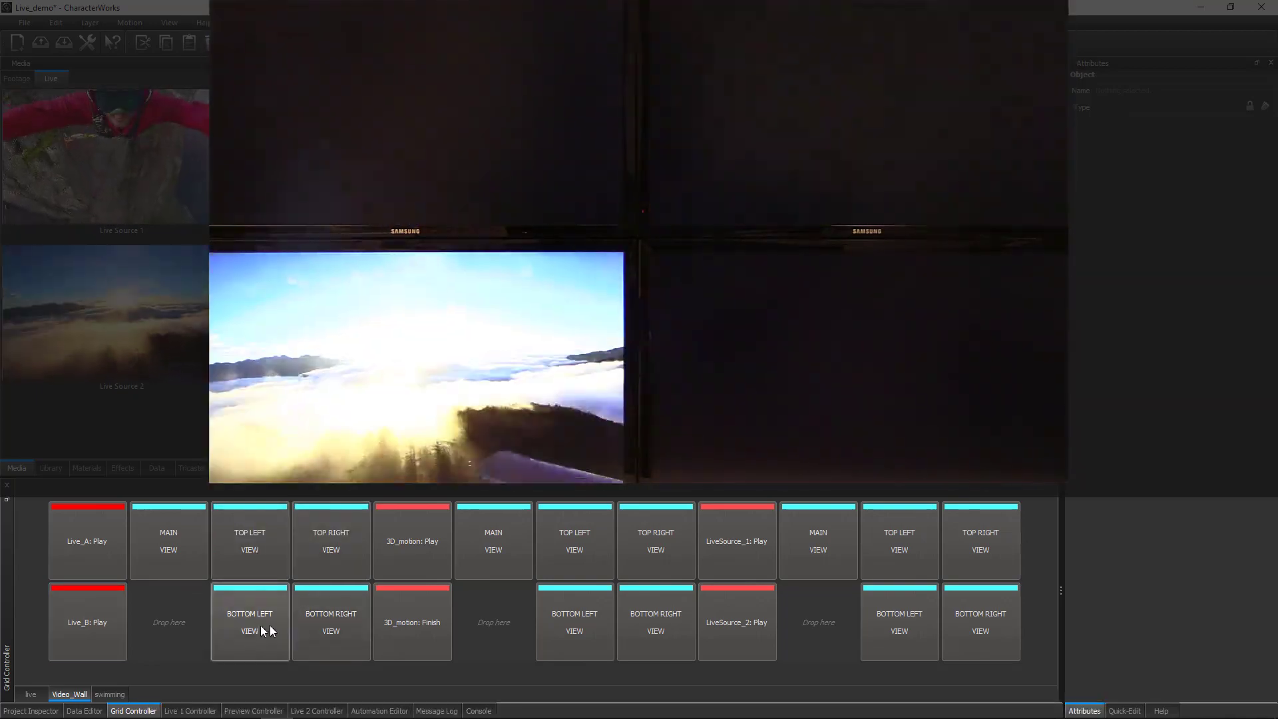
pyautogui.click(326, 630)
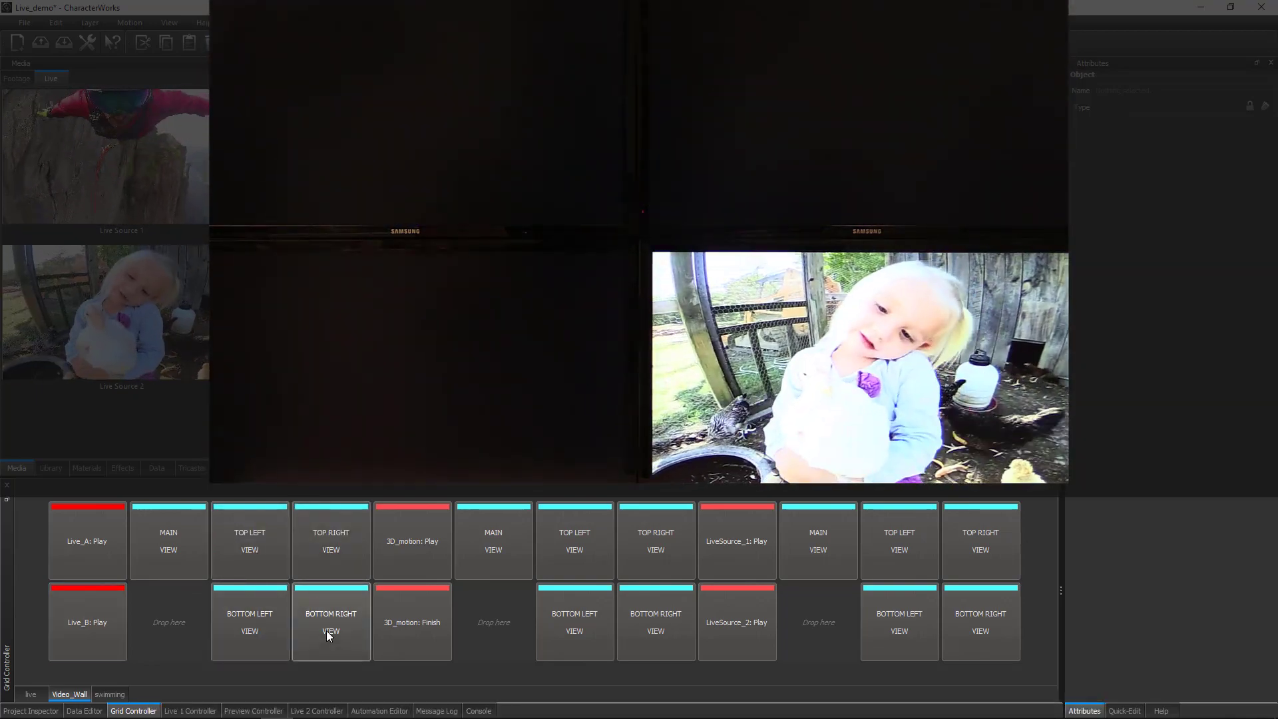
# Step: Direct 3D_motion to the top left view, play it alongside the live video, and switch it to the top right view
pyautogui.click(569, 560)
pyautogui.click(408, 561)
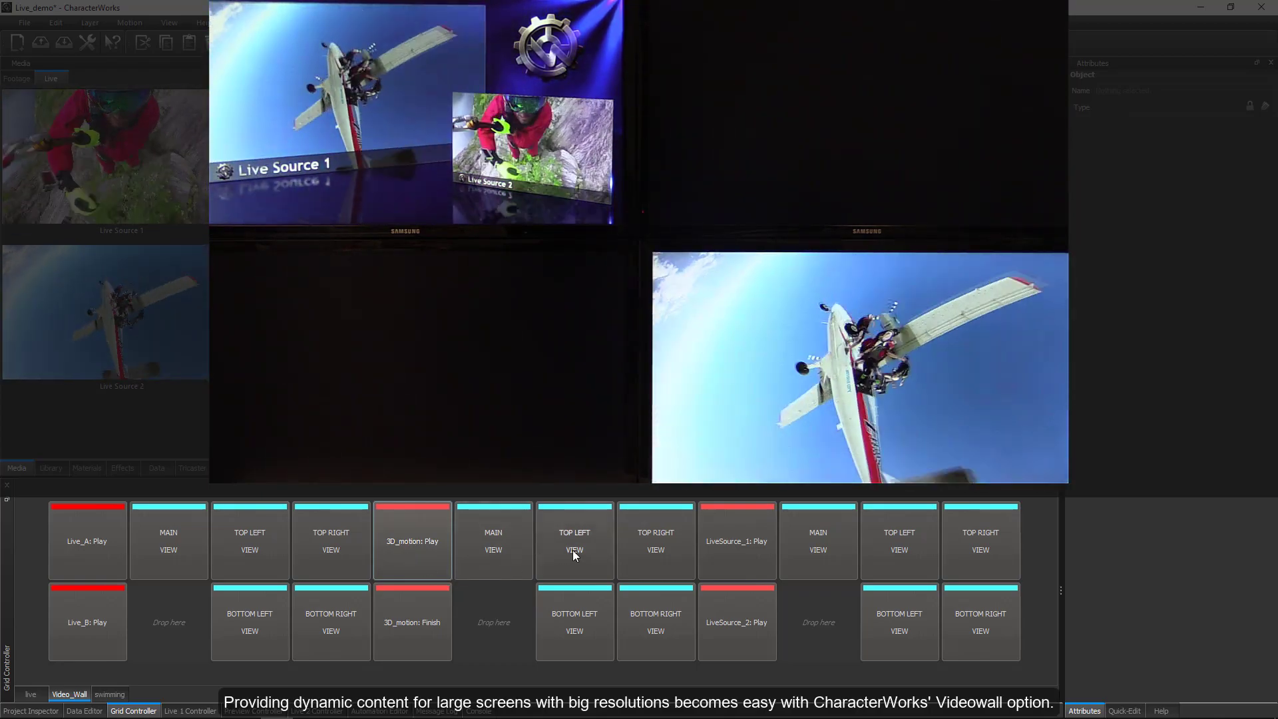
pyautogui.click(648, 549)
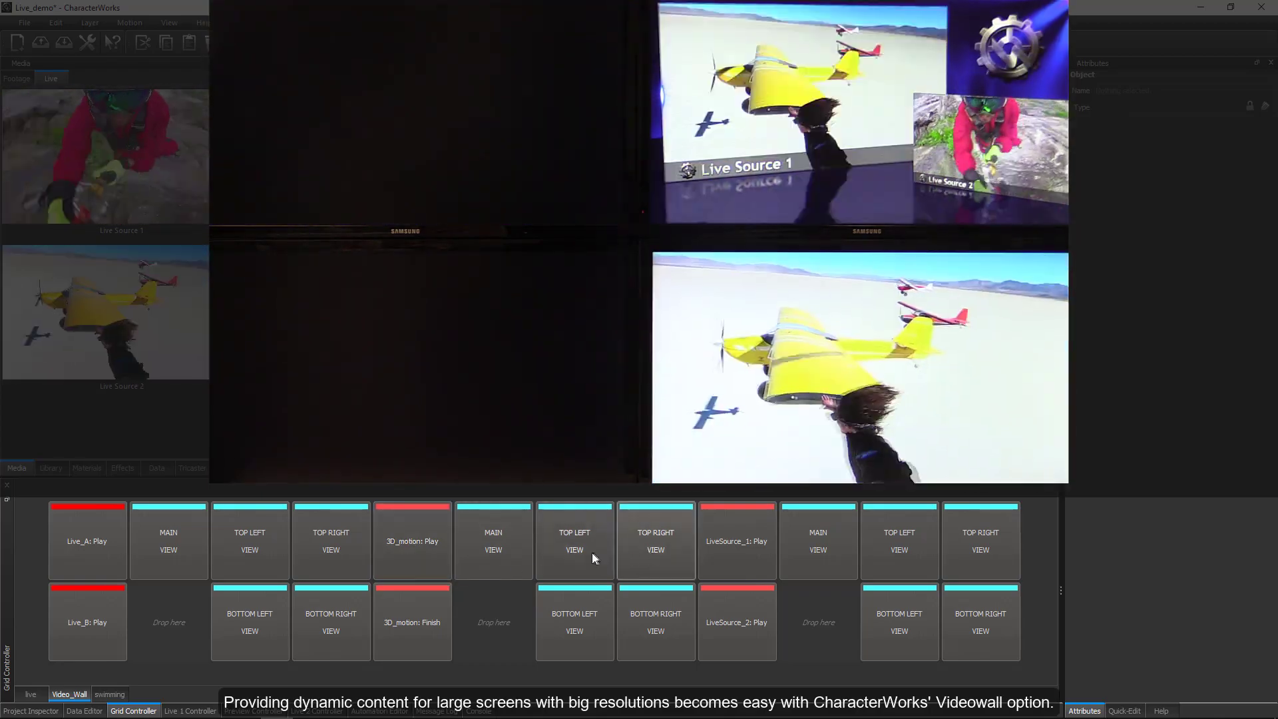
# Step: Switch 3D_motion to the top left view, play LiveSource_1 in the top right view, and move it to the bottom left and back
pyautogui.click(590, 556)
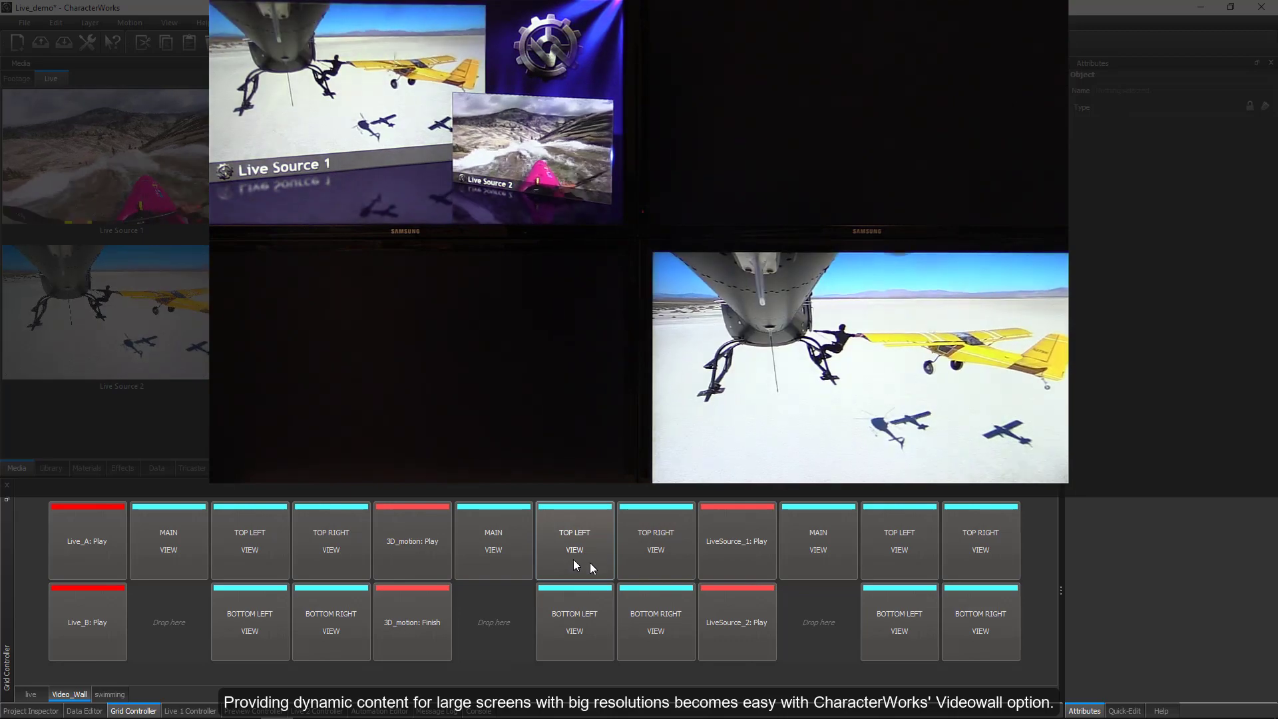
pyautogui.click(972, 547)
pyautogui.click(733, 555)
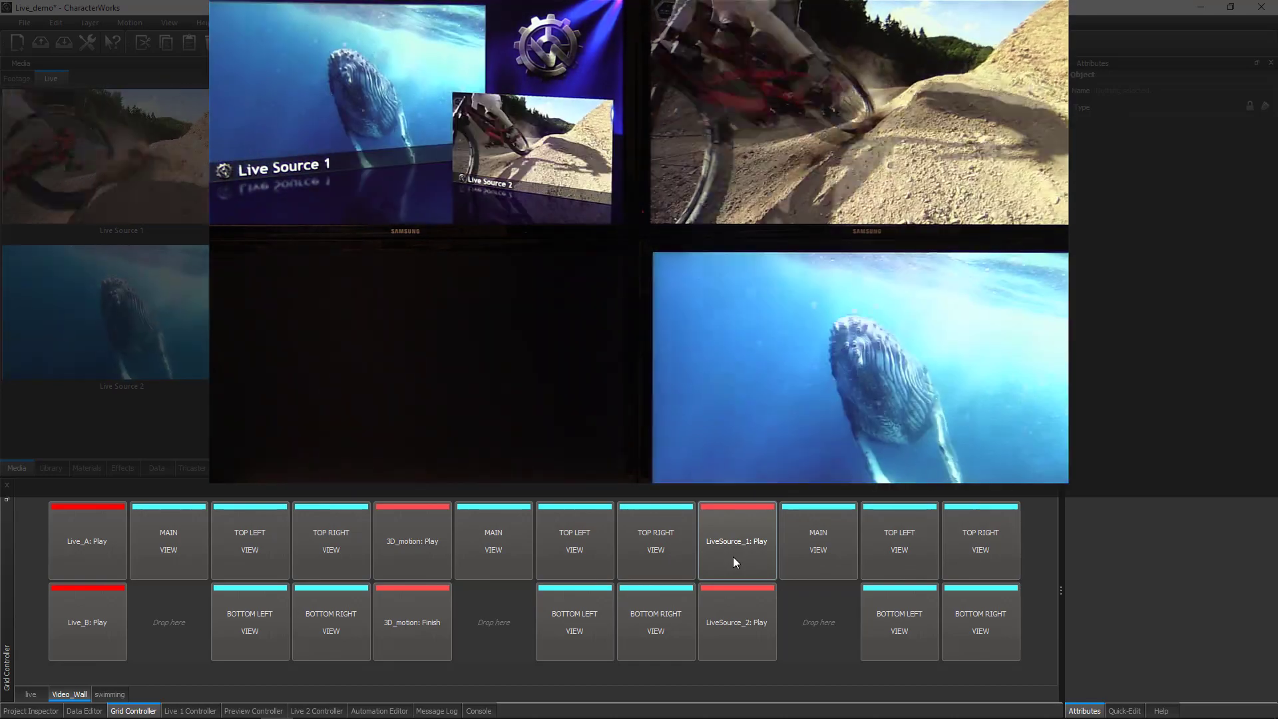
pyautogui.click(904, 620)
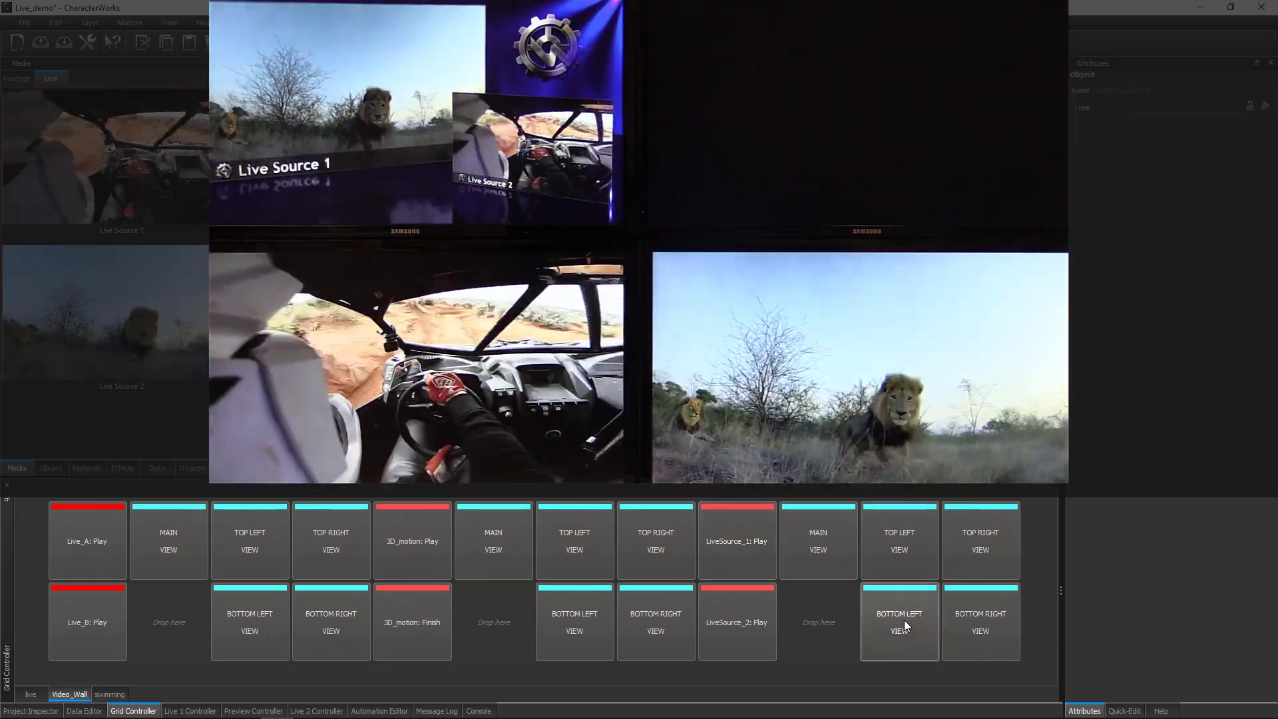
pyautogui.click(969, 563)
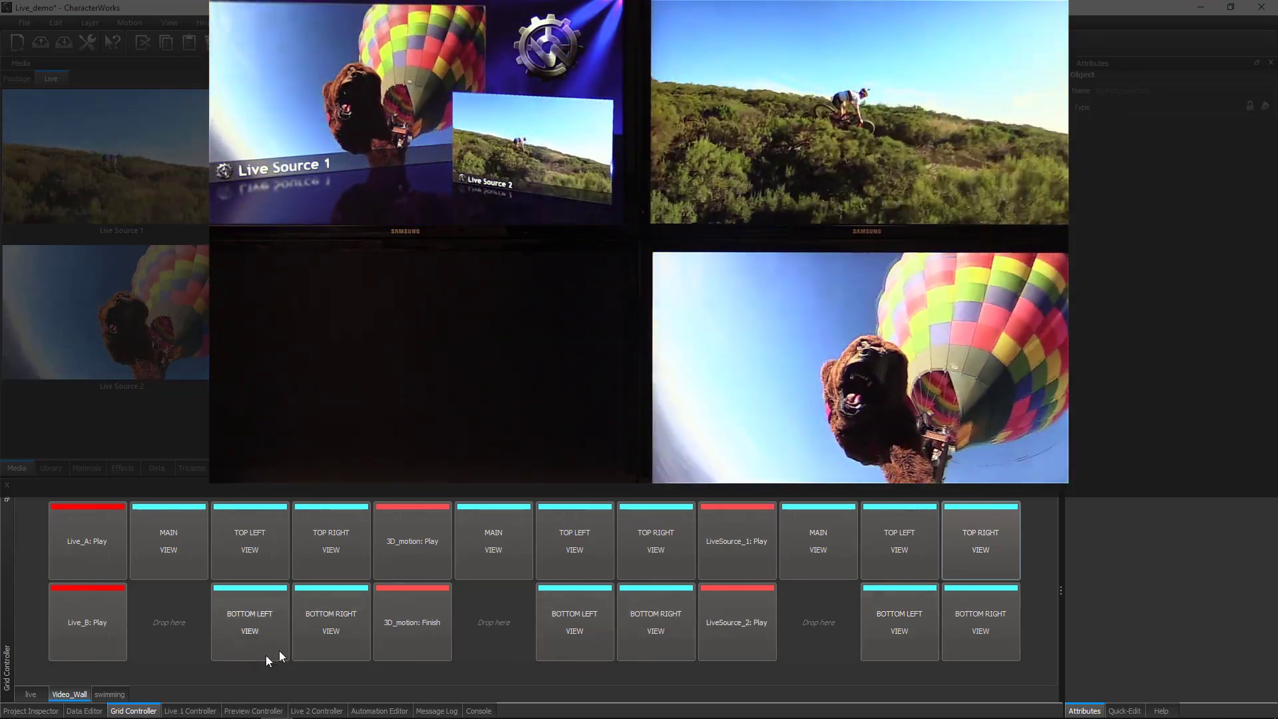
# Step: Play the Weather motion across the whole videowall from the swimming grid, and switch it live to the bottom left view
pyautogui.click(113, 695)
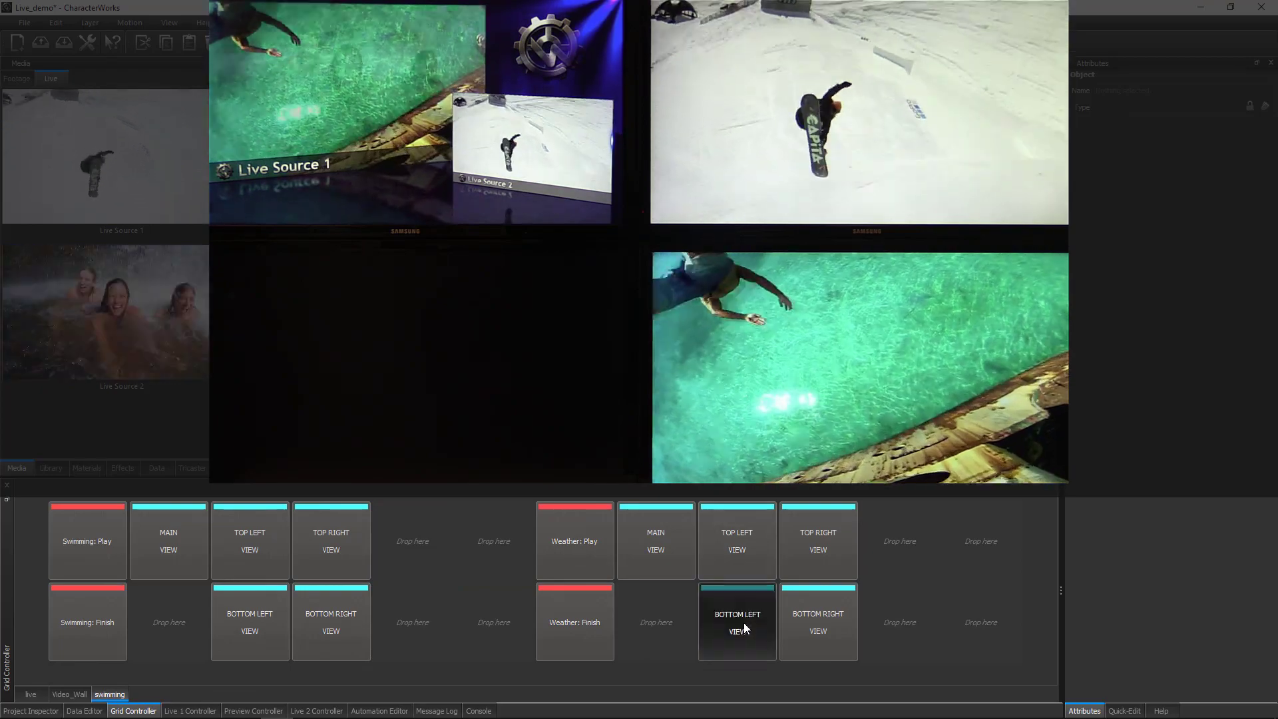
pyautogui.click(744, 621)
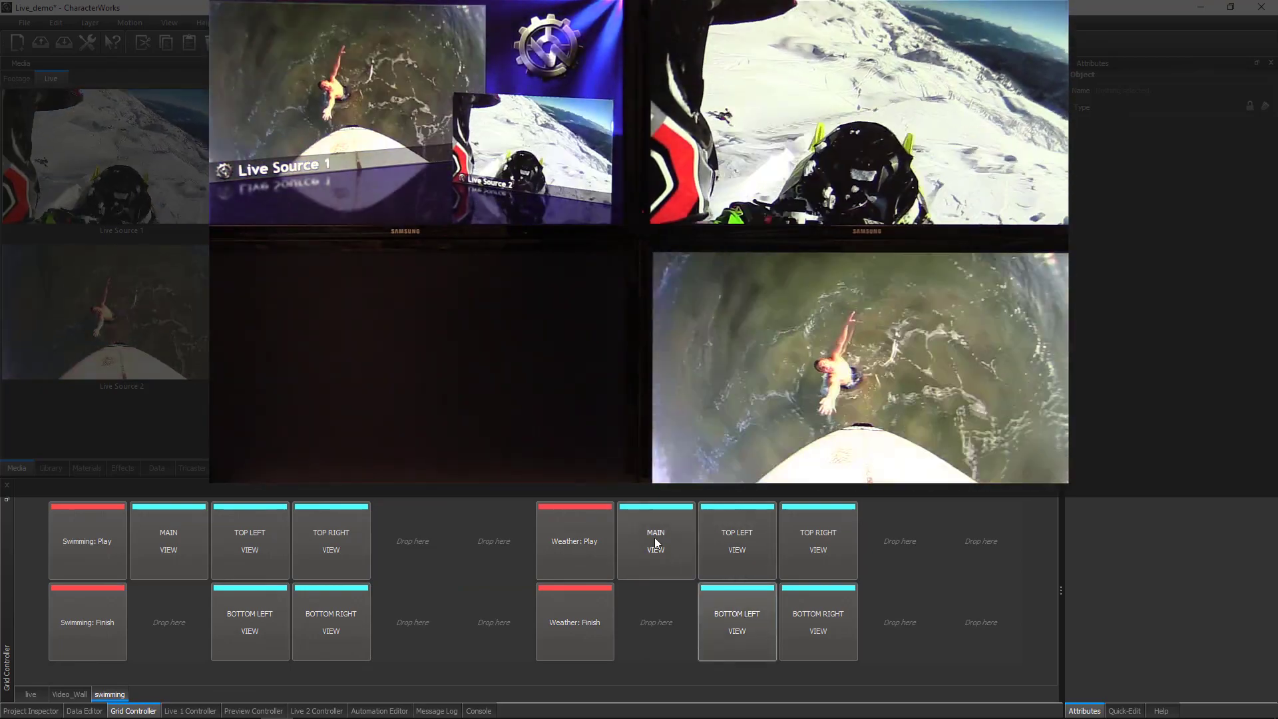
pyautogui.click(584, 550)
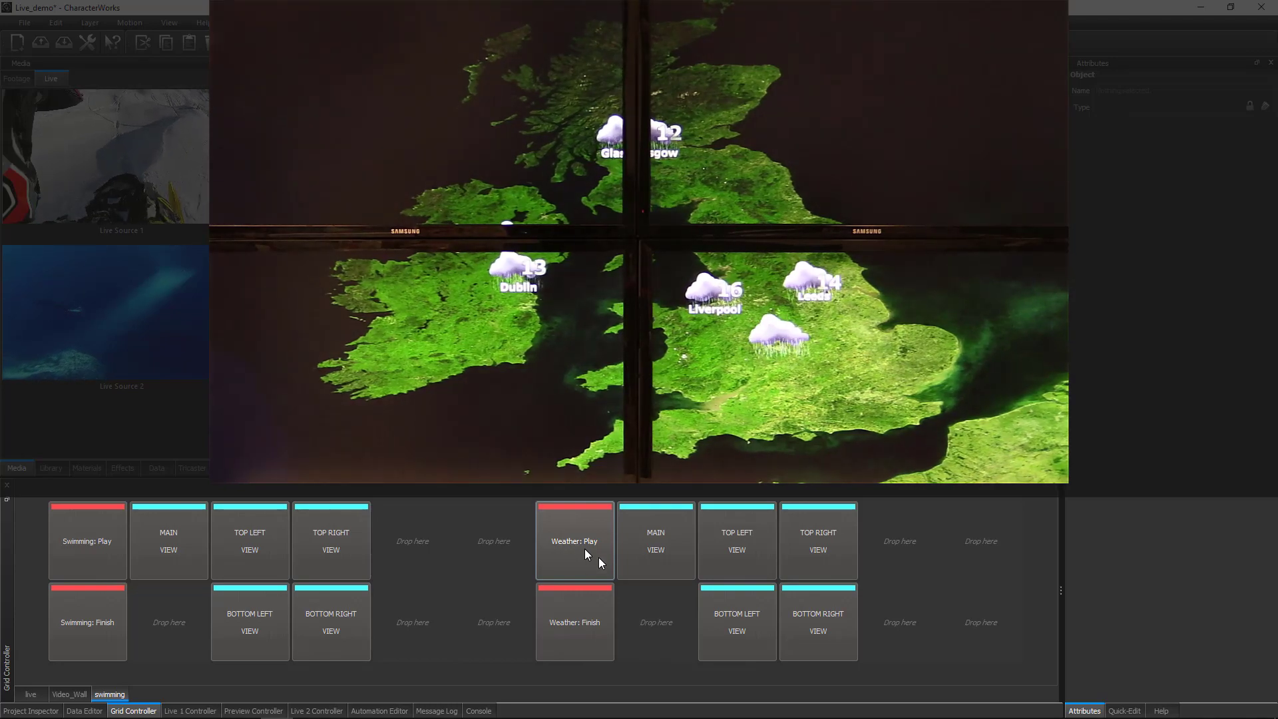
pyautogui.click(739, 626)
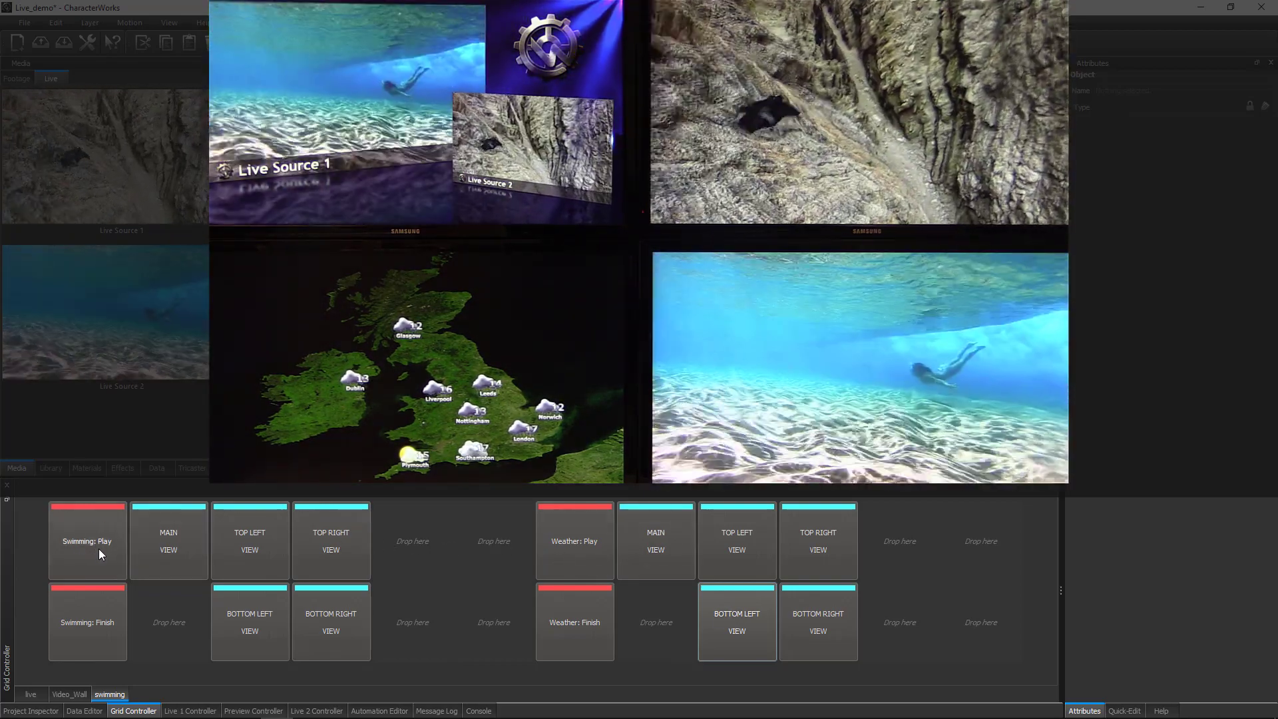
# Step: Play the Swimming motion in the Main View over the other running views, and finish it
pyautogui.click(158, 544)
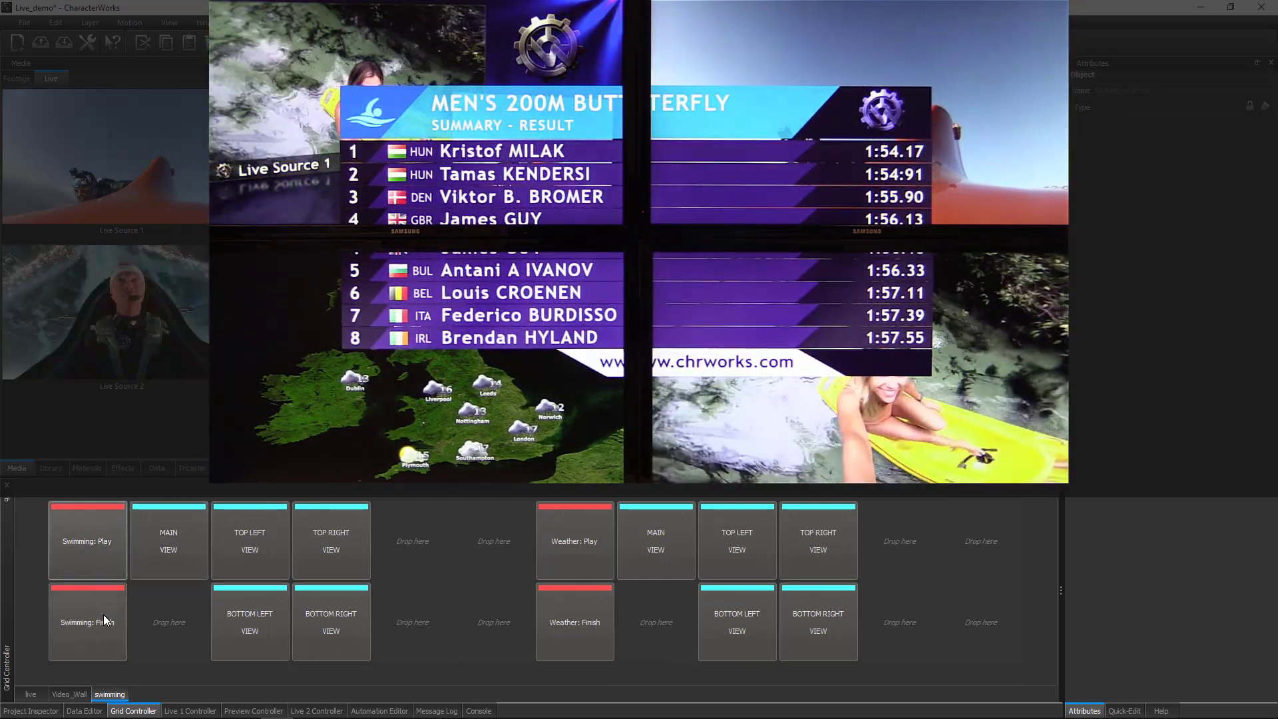
pyautogui.click(104, 618)
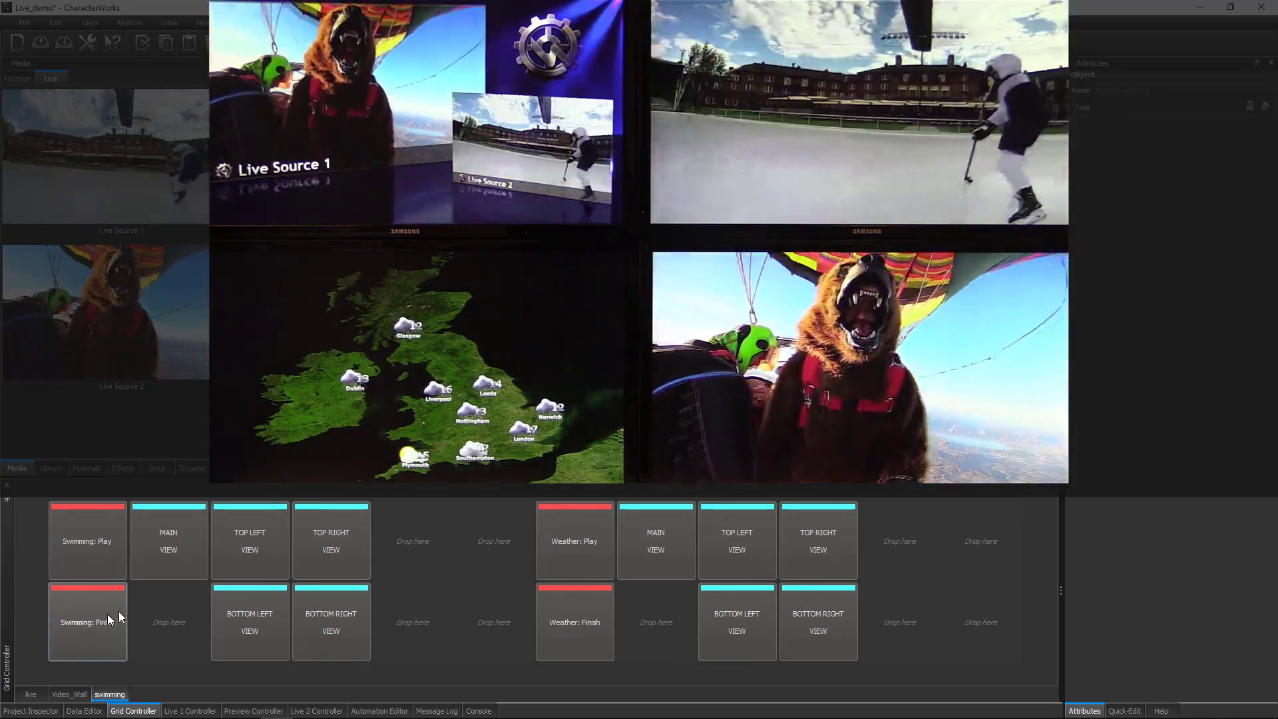
# Step: Play Swimming in the top left view, switch it through the top right, bottom right, bottom left and Main View, and finish it
pyautogui.click(111, 559)
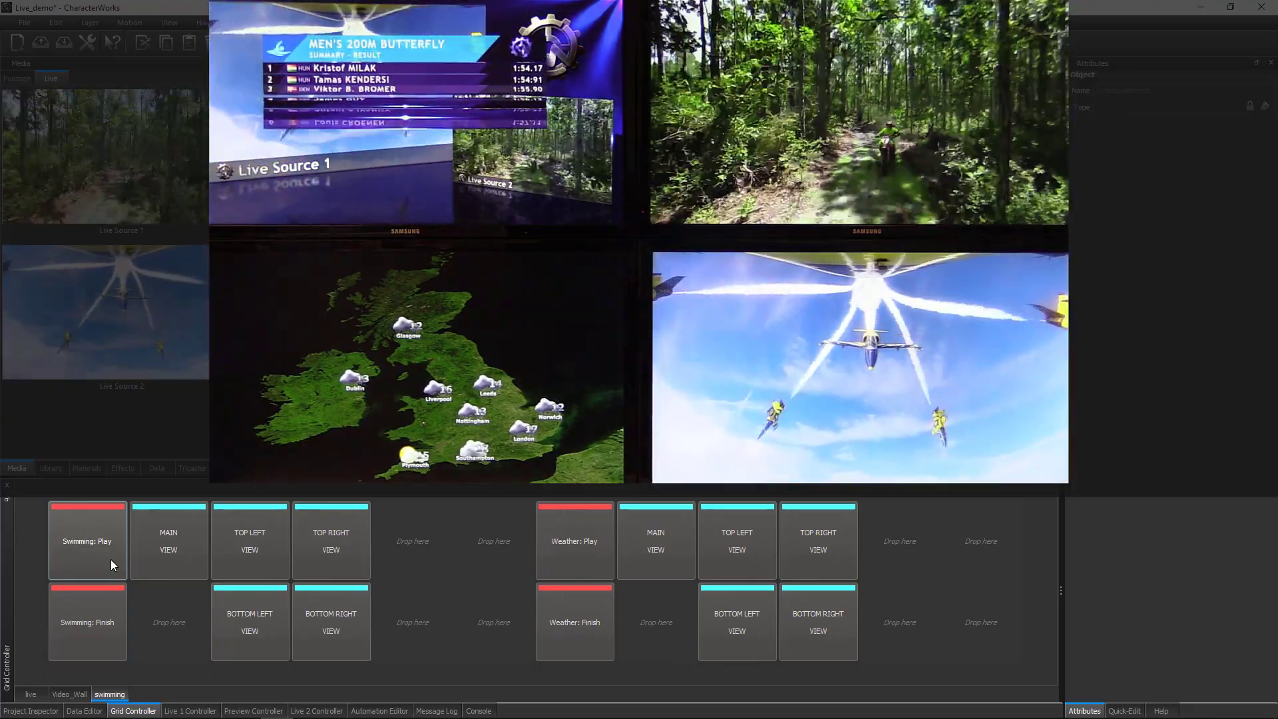
pyautogui.click(322, 552)
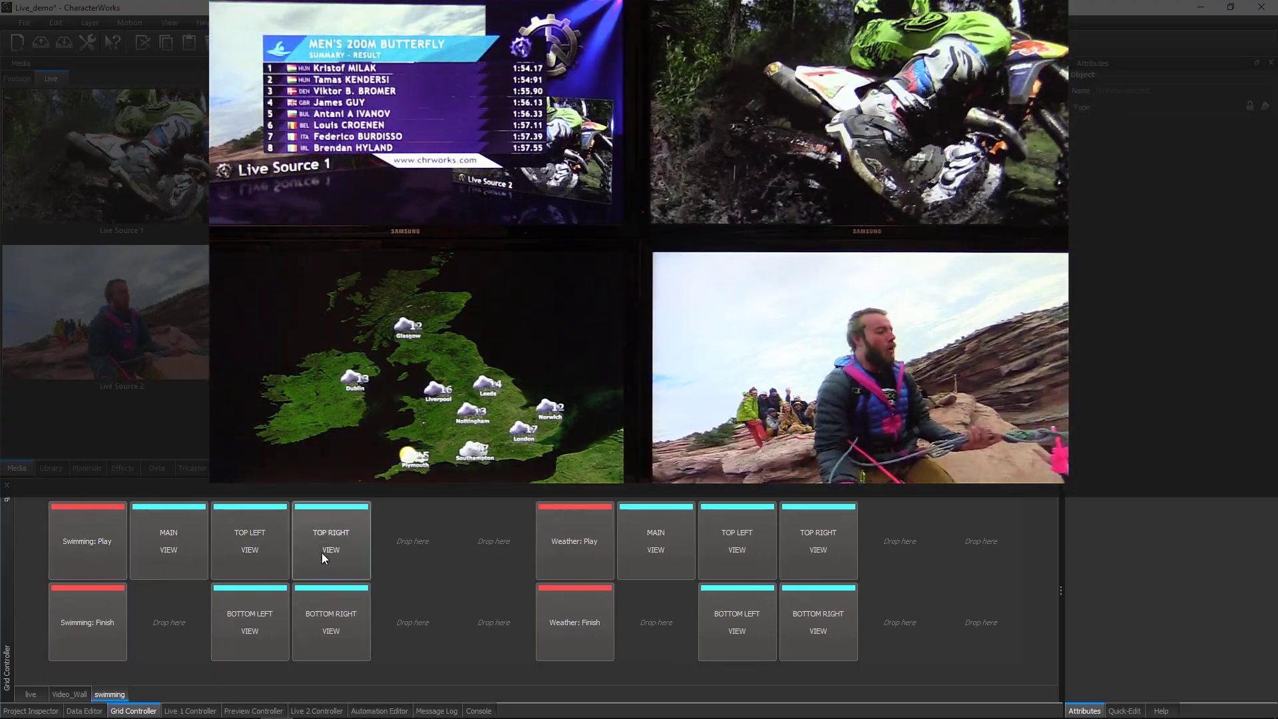
pyautogui.click(305, 607)
pyautogui.click(253, 615)
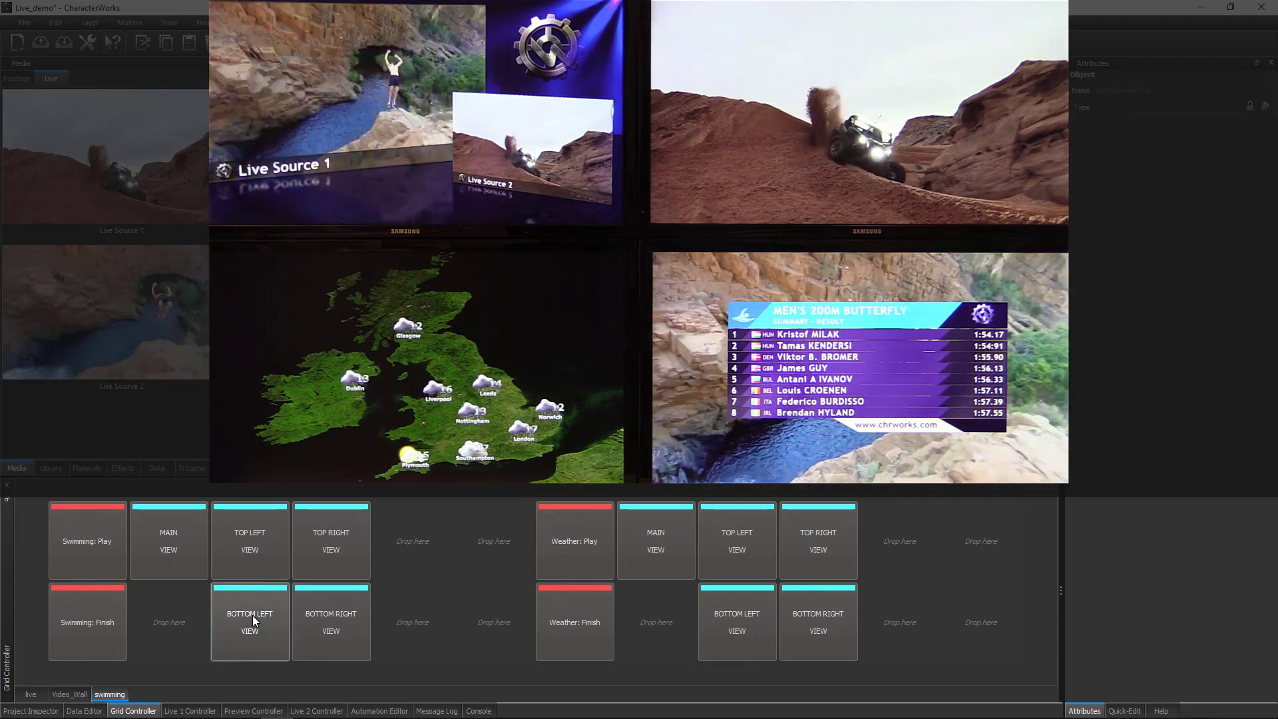
pyautogui.click(182, 547)
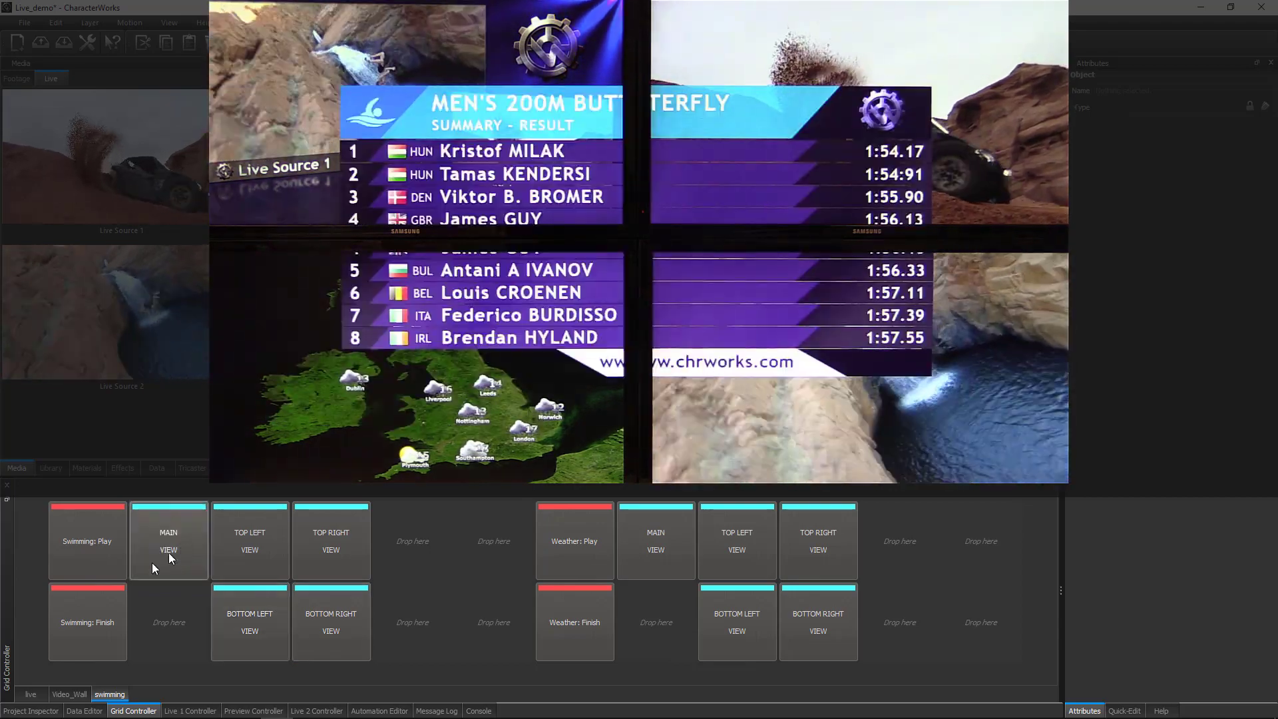
pyautogui.click(102, 609)
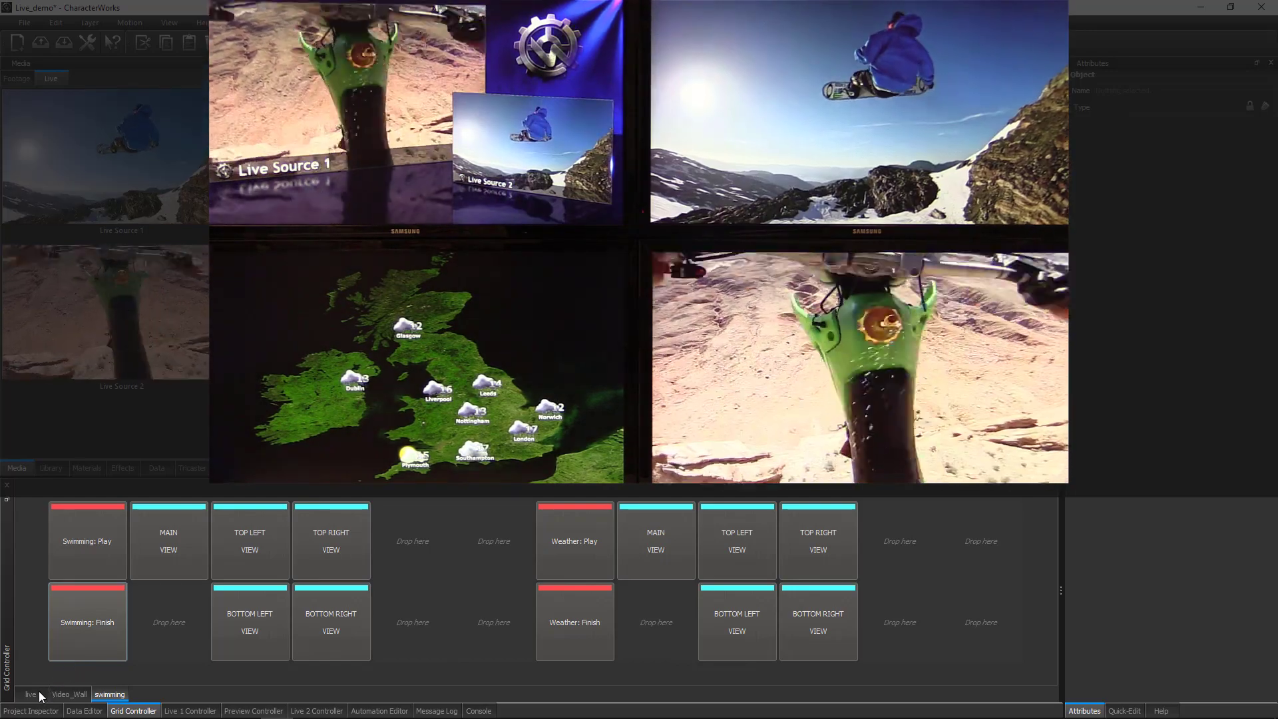
# Step: Play the Art_Lower_wave motion from the live grid over the running videowall content
pyautogui.click(36, 693)
pyautogui.click(793, 549)
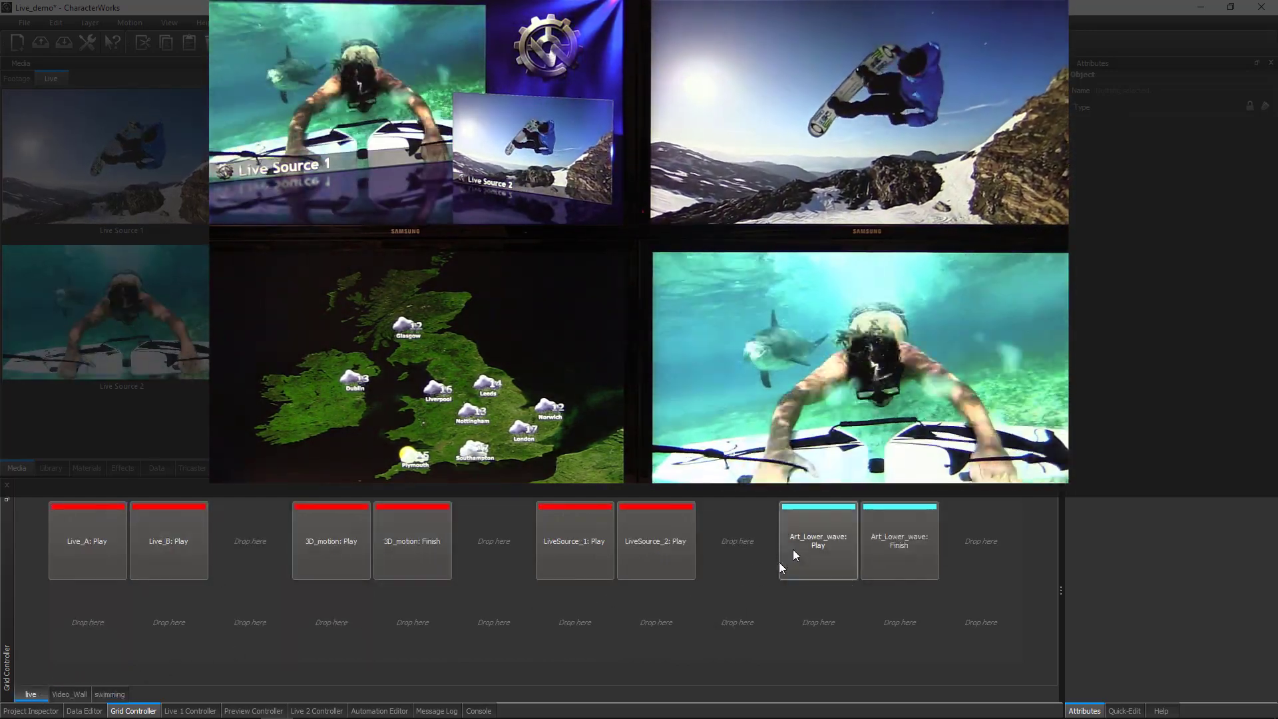